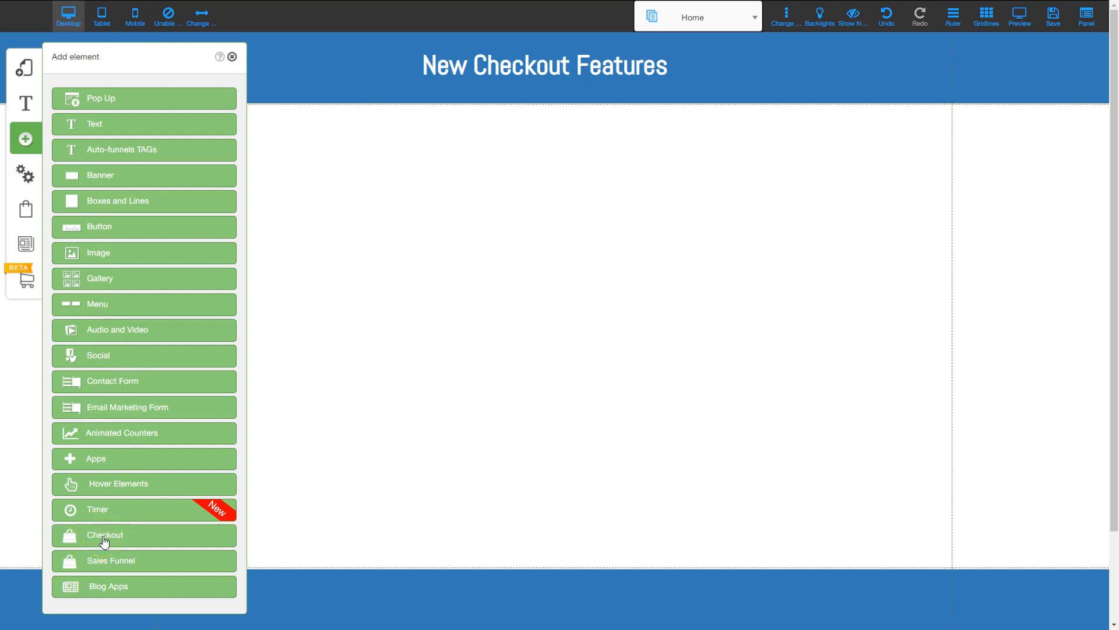
# - Add a One Step Checkout element to the Home page and close the element library
pyautogui.click(105, 537)
pyautogui.click(105, 526)
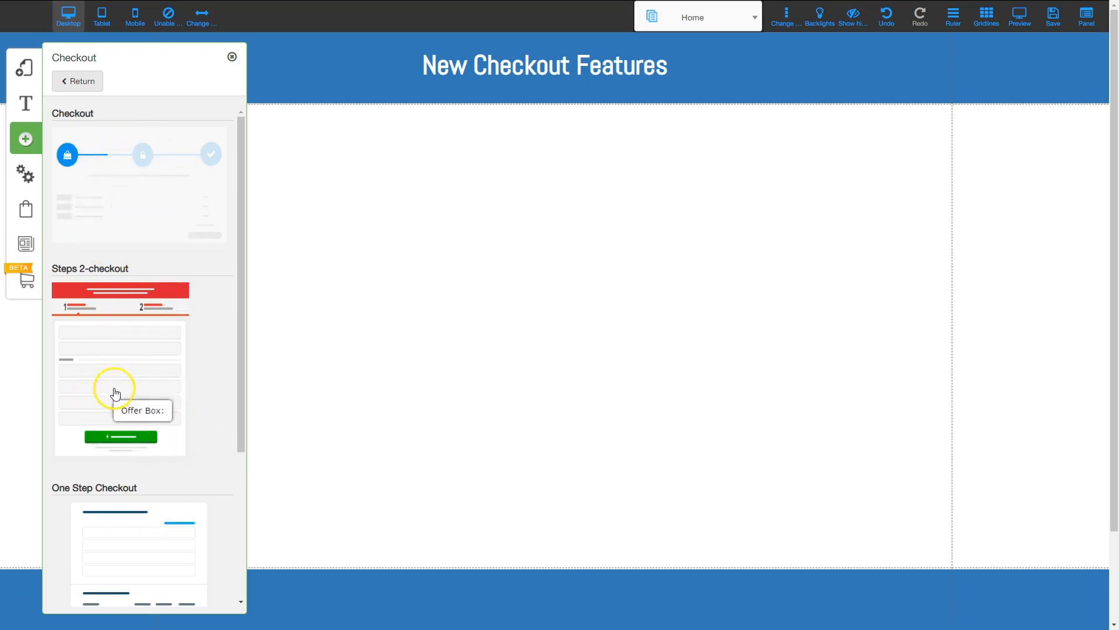
pyautogui.scroll(-3, 120, 400)
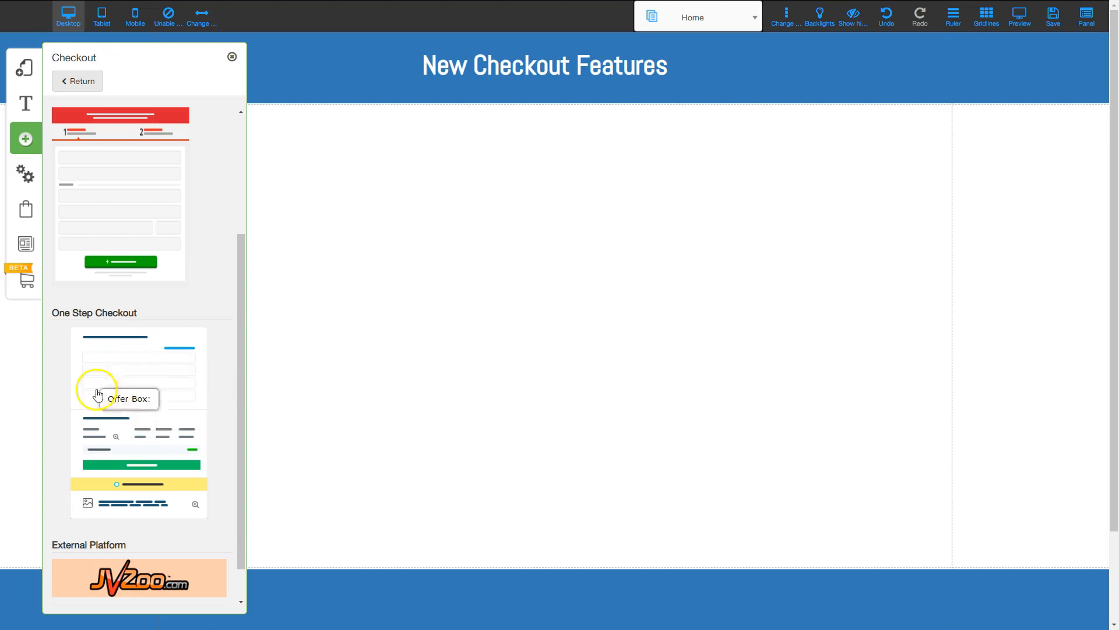
pyautogui.click(132, 416)
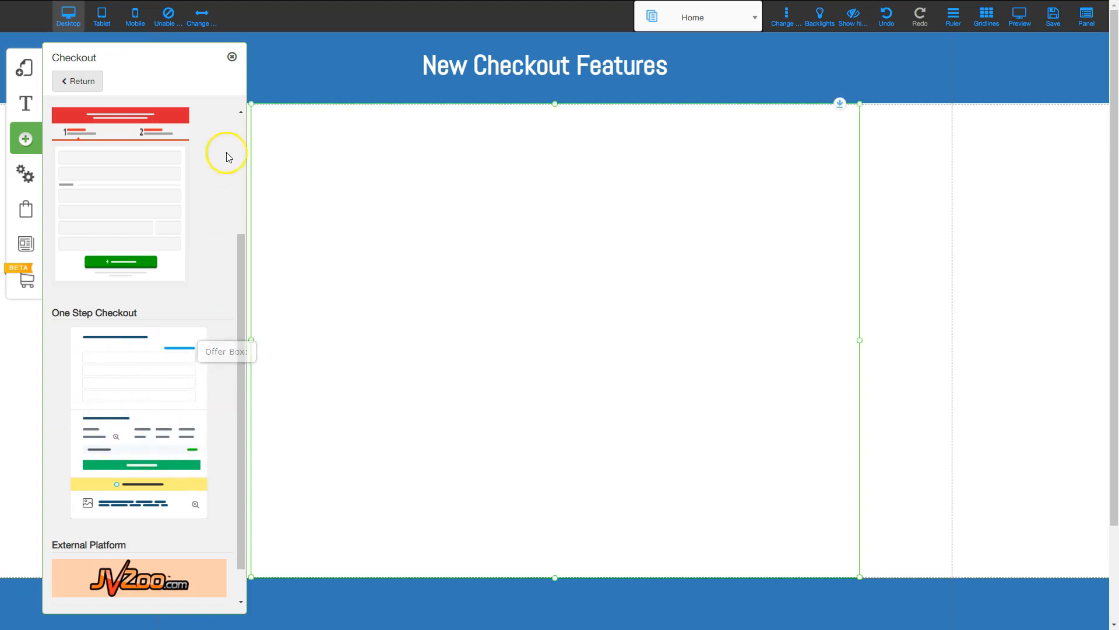
pyautogui.click(233, 57)
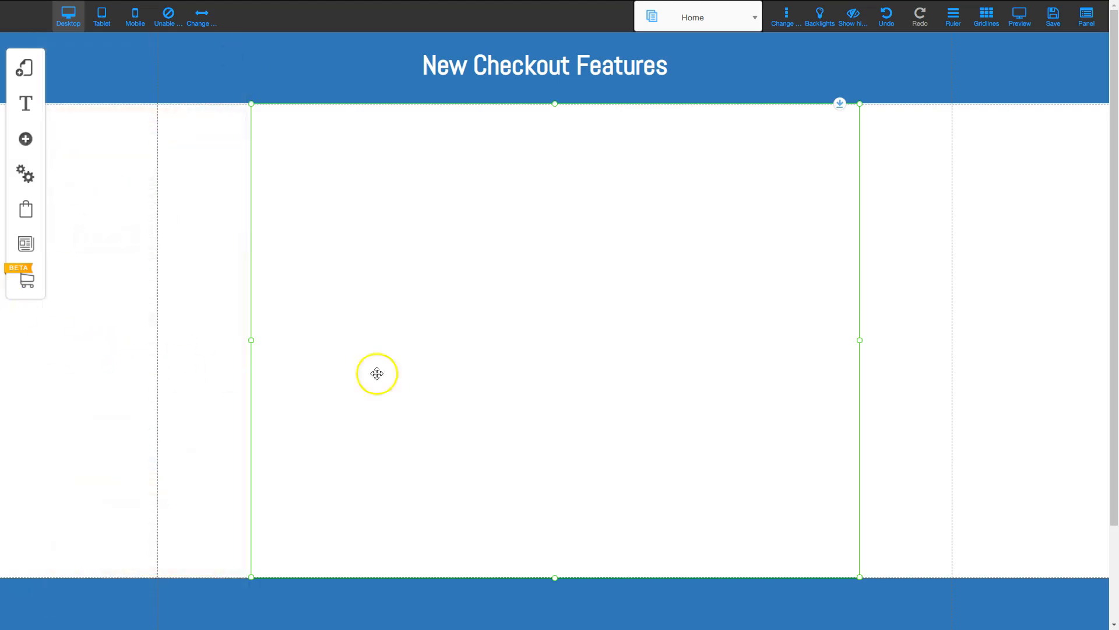
# - Move the checkout element to about X 156, Y 23 and extend the page's content section downward to fit it
pyautogui.moveTo(570, 255)
pyautogui.mouseDown()
pyautogui.moveTo(575, 292)
pyautogui.moveTo(581, 265)
pyautogui.mouseUp()
pyautogui.moveTo(1012, 596); pyautogui.dragTo(1012, 625)
pyautogui.scroll(-3, 1012, 613)
pyautogui.moveTo(1003, 516)
pyautogui.mouseDown()
pyautogui.moveTo(999, 603)
pyautogui.moveTo(996, 524)
pyautogui.mouseUp()
pyautogui.scroll(1, 679, 561)
pyautogui.scroll(1, 679, 562)
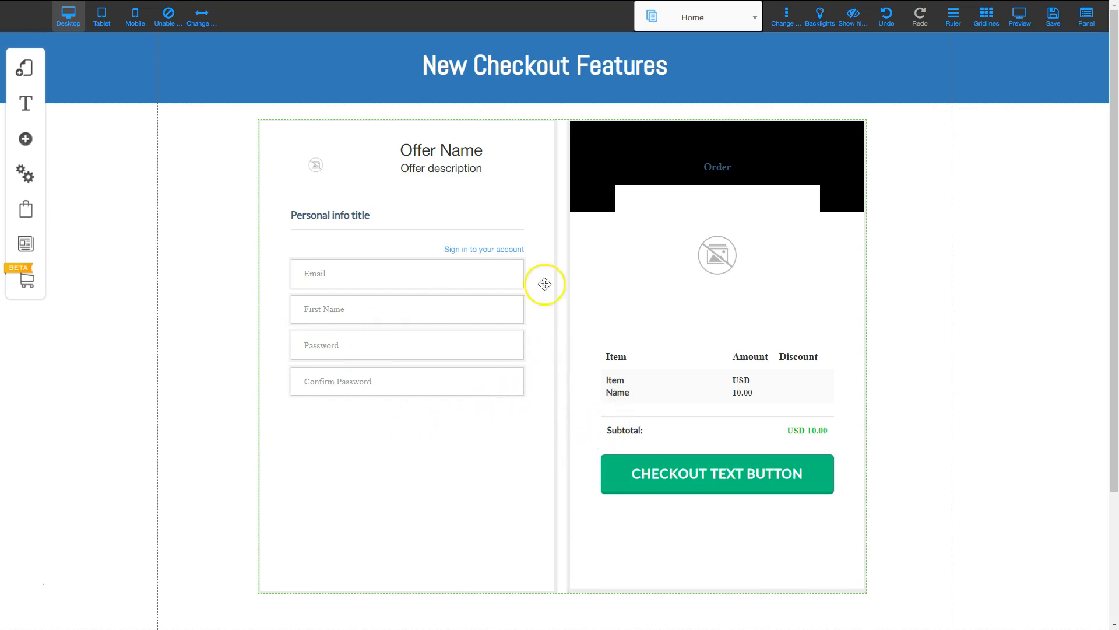
# - Open the checkout's offer for editing and set its image to the blue Forgiveness product box from the stored files
pyautogui.click(599, 309)
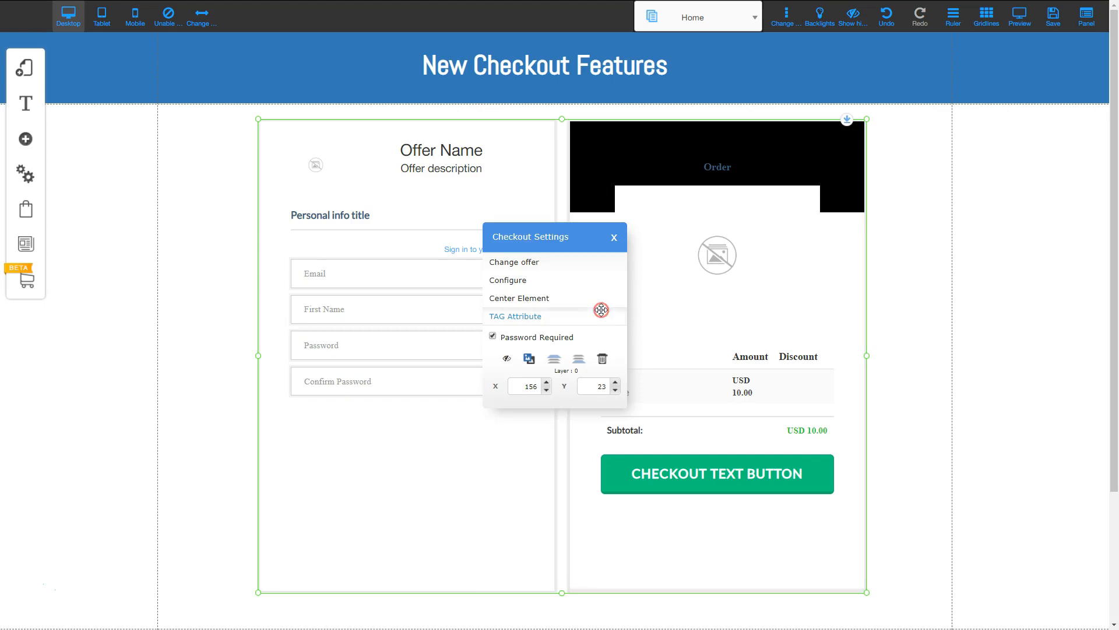
pyautogui.click(520, 262)
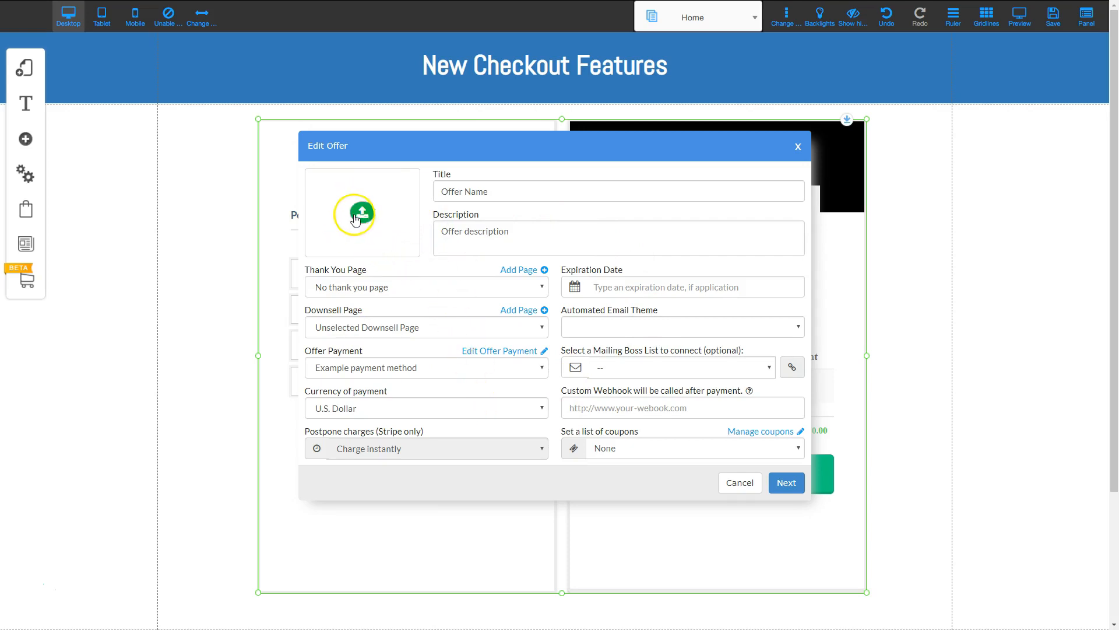
pyautogui.click(364, 214)
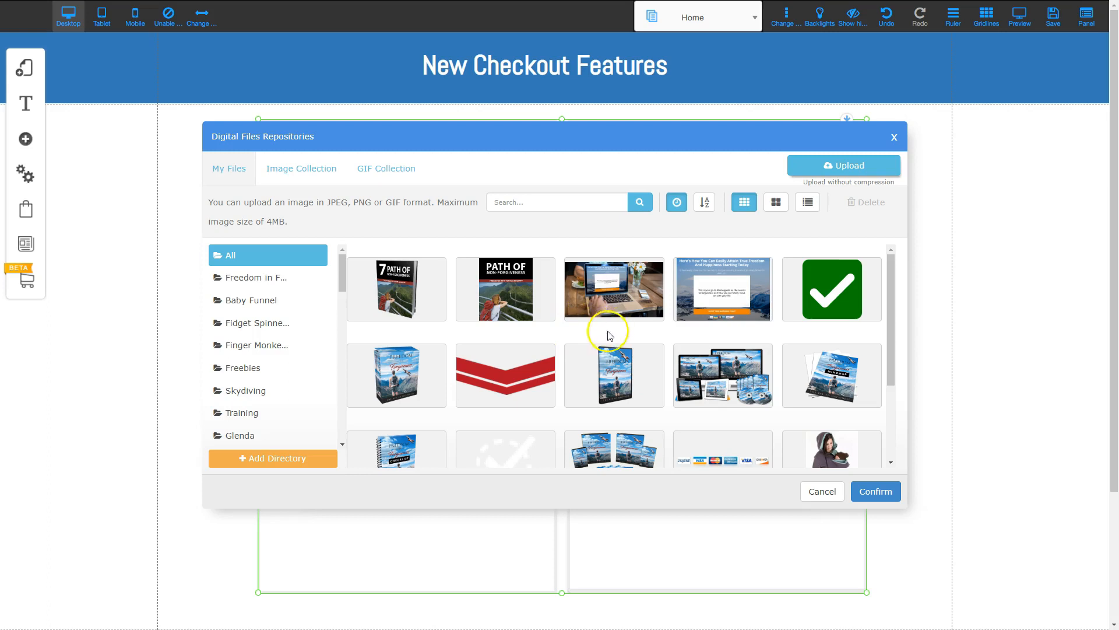
pyautogui.click(396, 365)
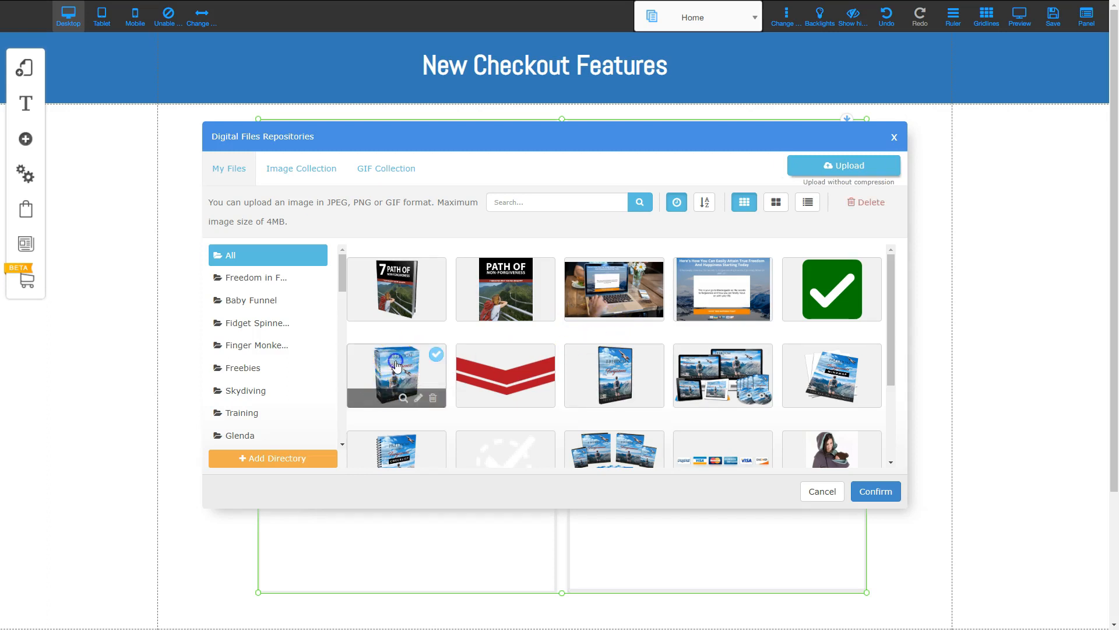
pyautogui.click(876, 493)
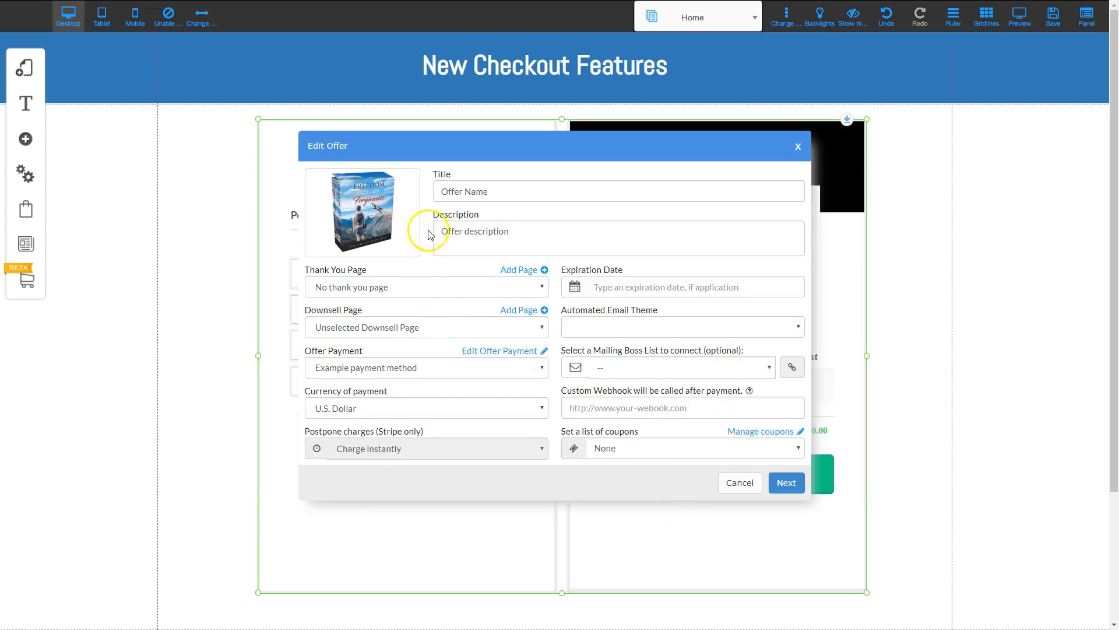
# - Set both the offer's title and its description to "Freedom in Forgiveness"
pyautogui.moveTo(513, 191); pyautogui.dragTo(445, 192)
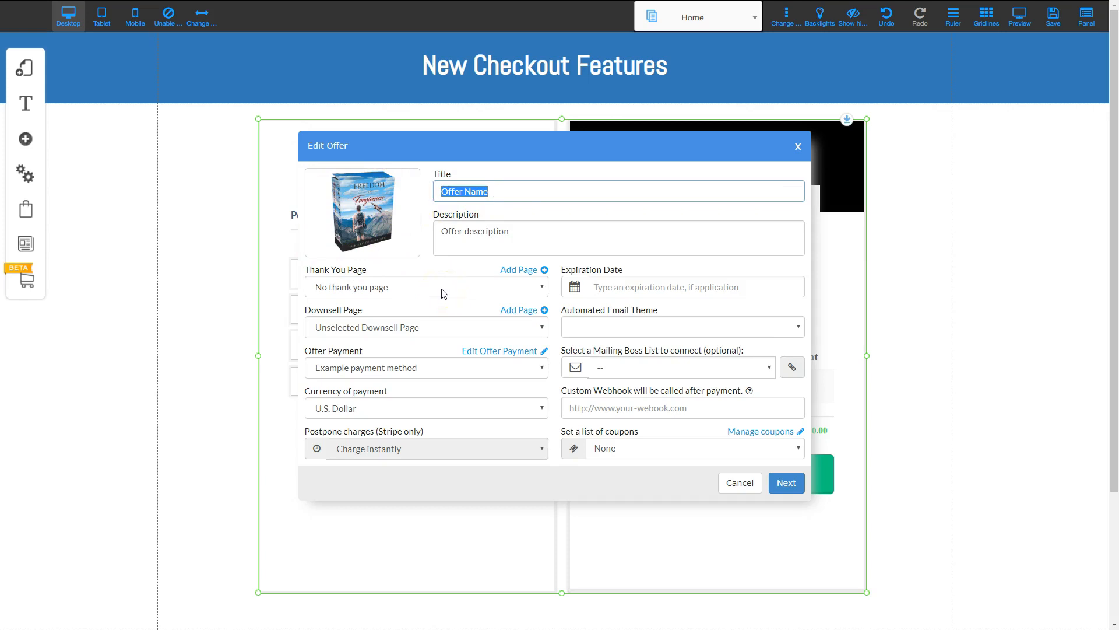
pyautogui.write('Freedom in Forgiveness')
pyautogui.moveTo(547, 193); pyautogui.dragTo(421, 194)
pyautogui.hotkey('ctrl', 'c')
pyautogui.click(544, 231)
pyautogui.hotkey('ctrl', 'v')
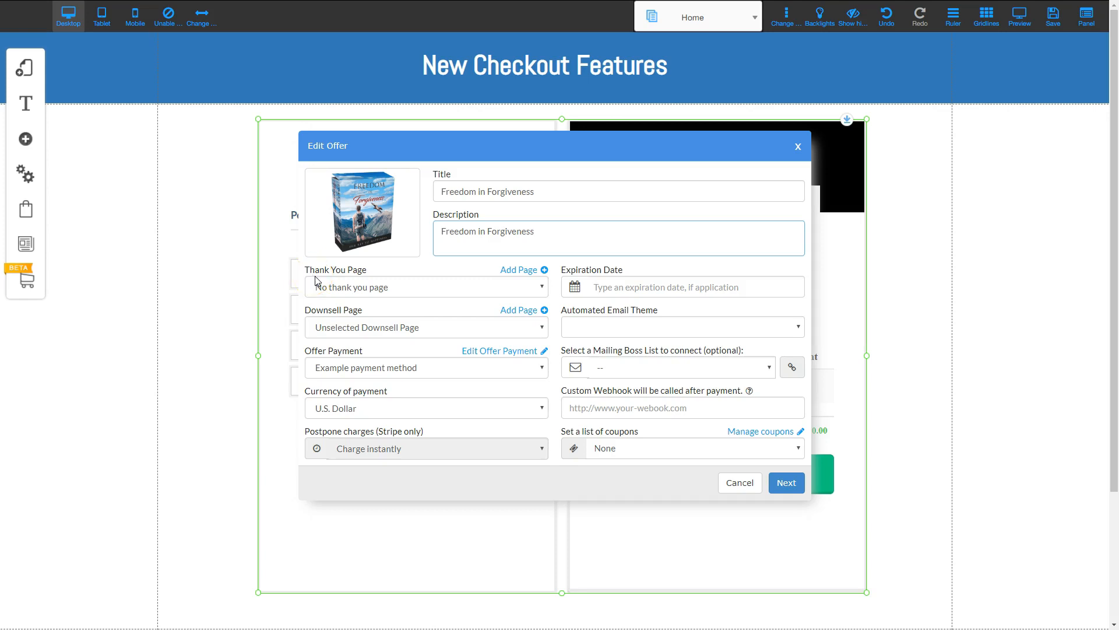
# - Create a thank you page for the offer in Layout 1, named "Thank You" with the page address "thankyou"
pyautogui.click(380, 290)
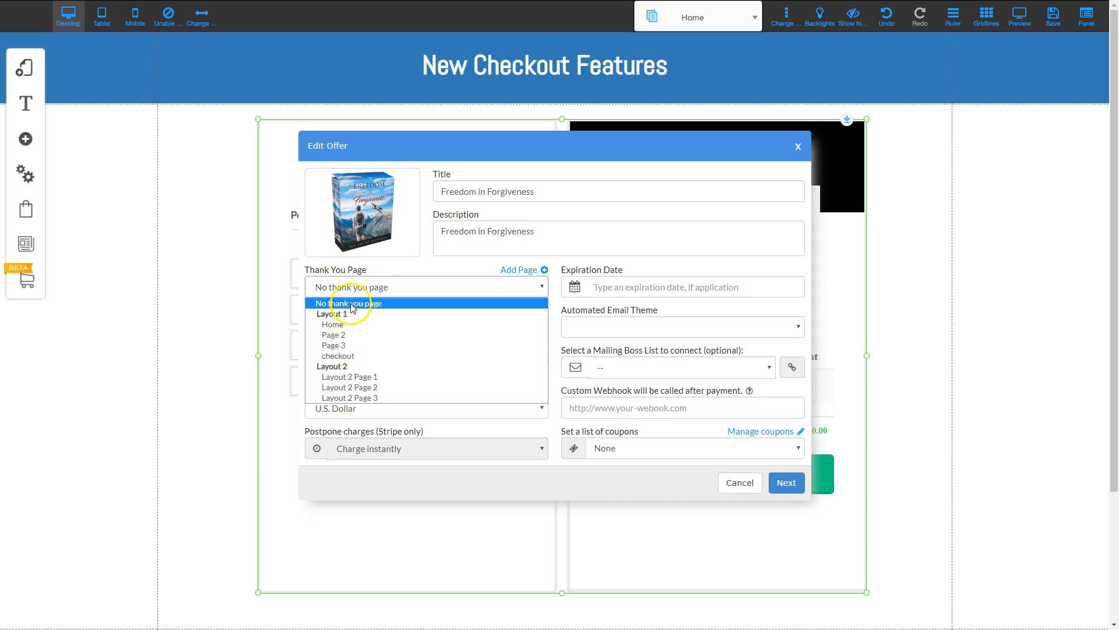
pyautogui.click(446, 288)
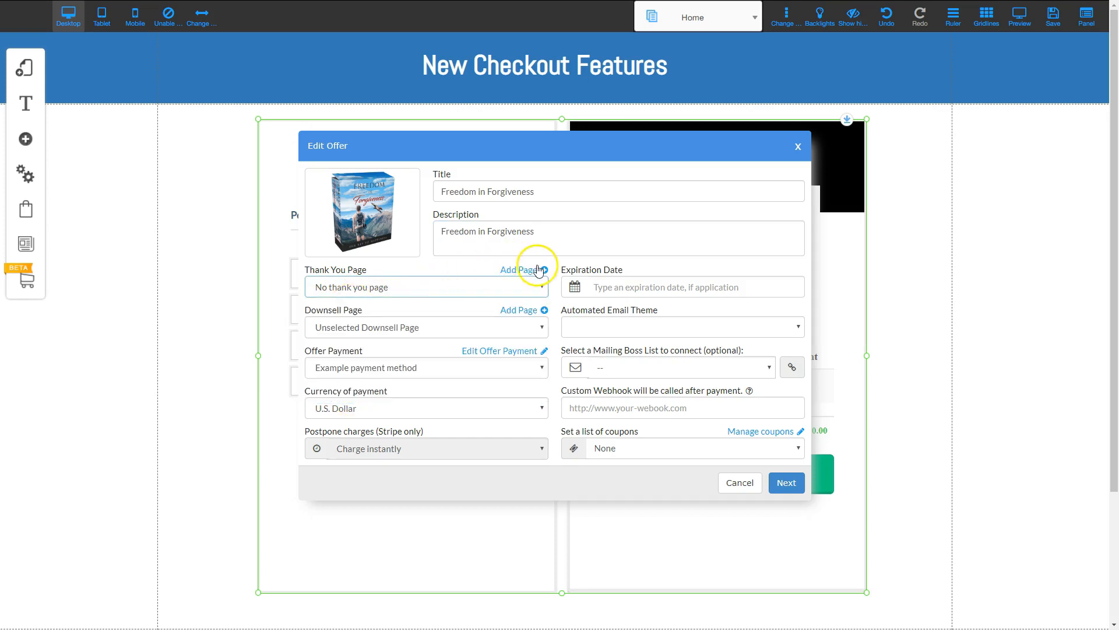
pyautogui.click(518, 271)
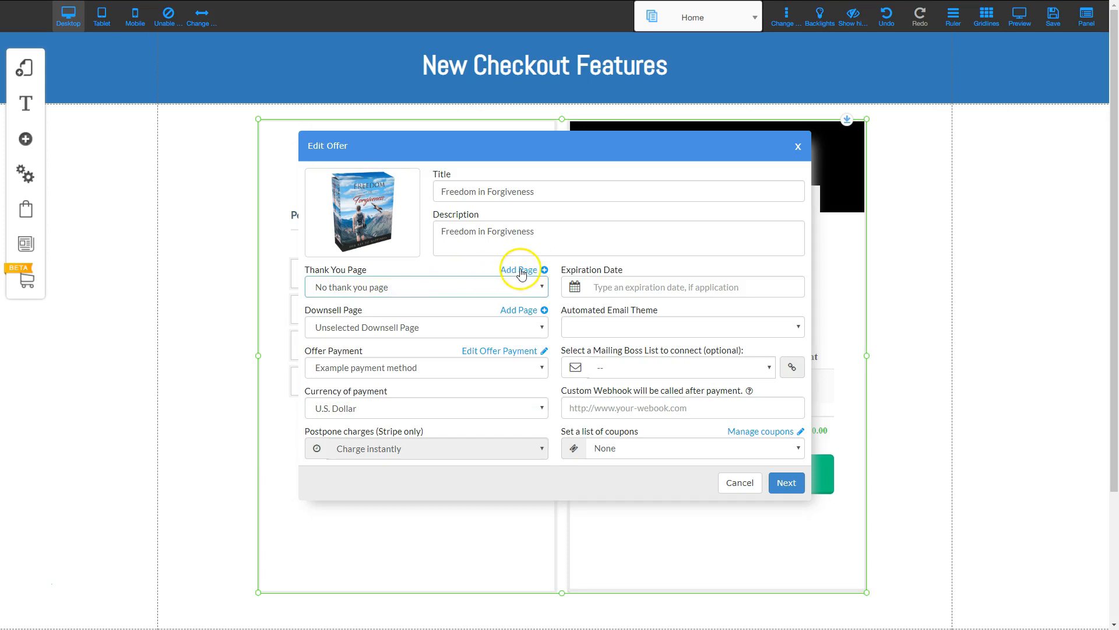
pyautogui.click(521, 271)
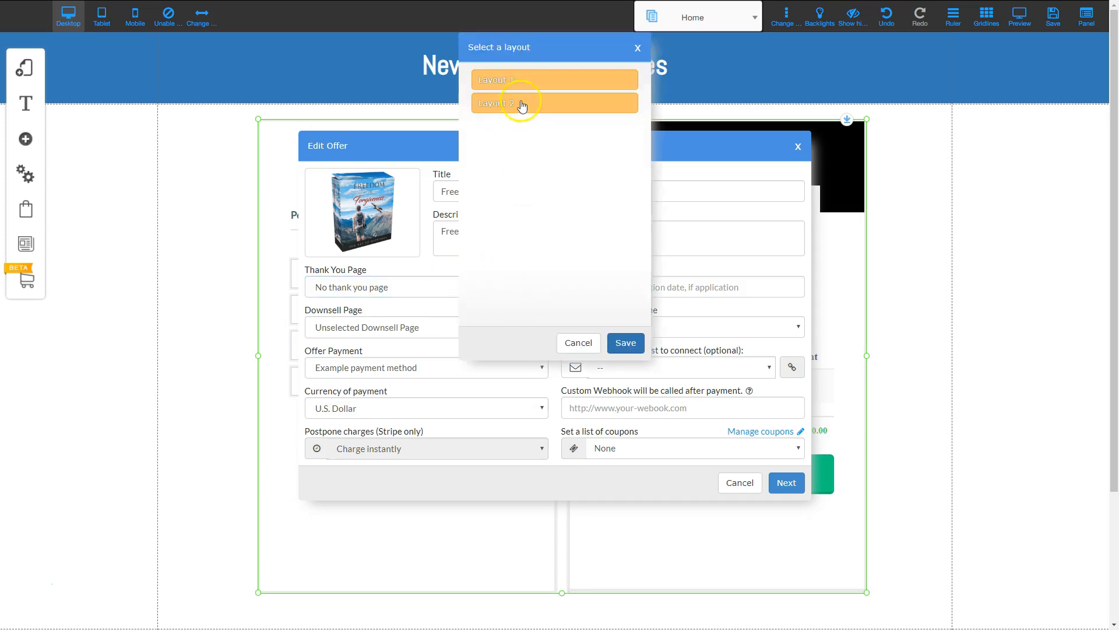
pyautogui.click(509, 82)
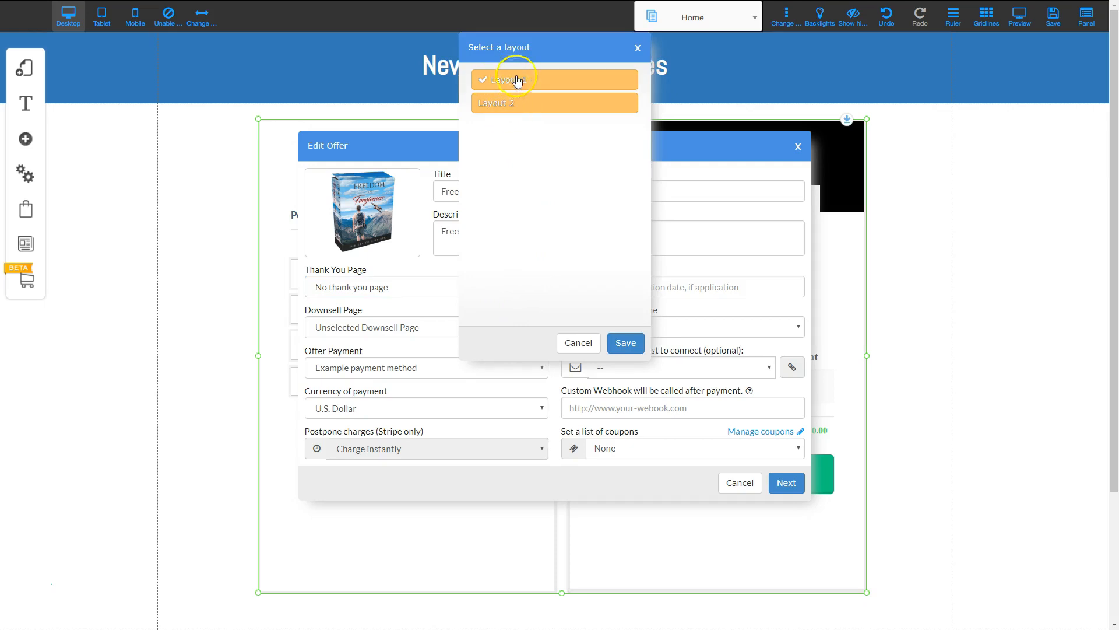
pyautogui.click(626, 344)
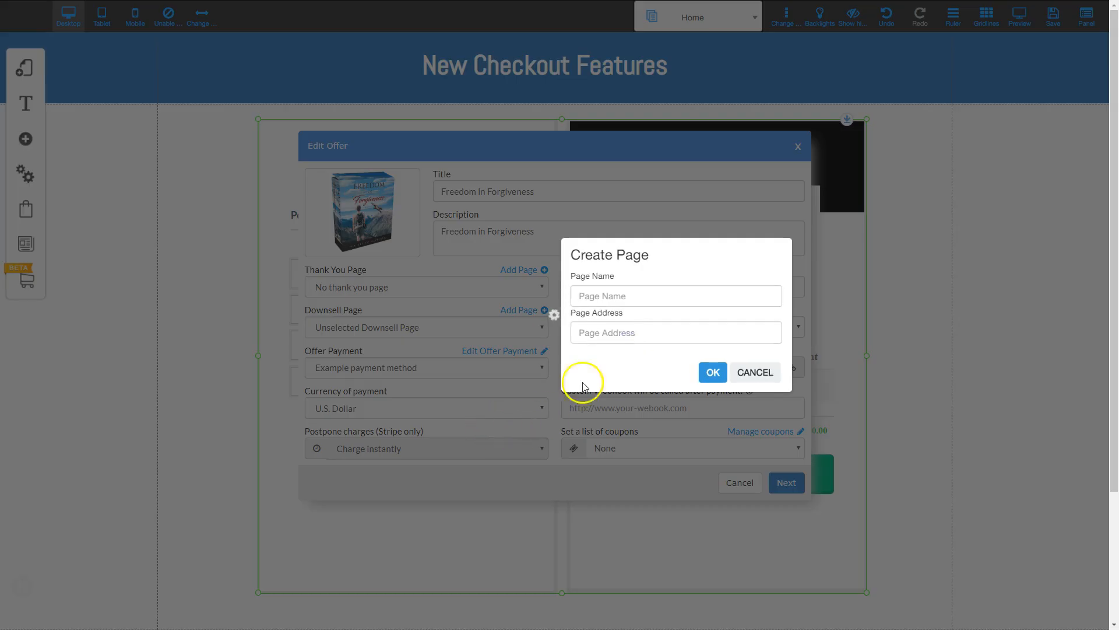
pyautogui.click(598, 296)
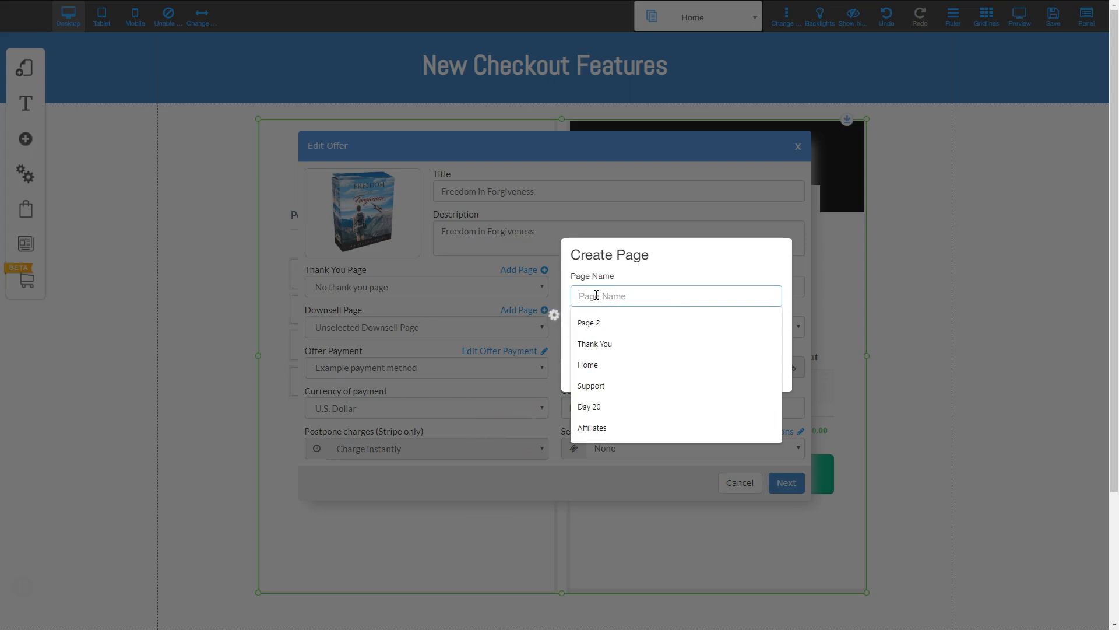
pyautogui.write('Thank You')
pyautogui.press('Tab')
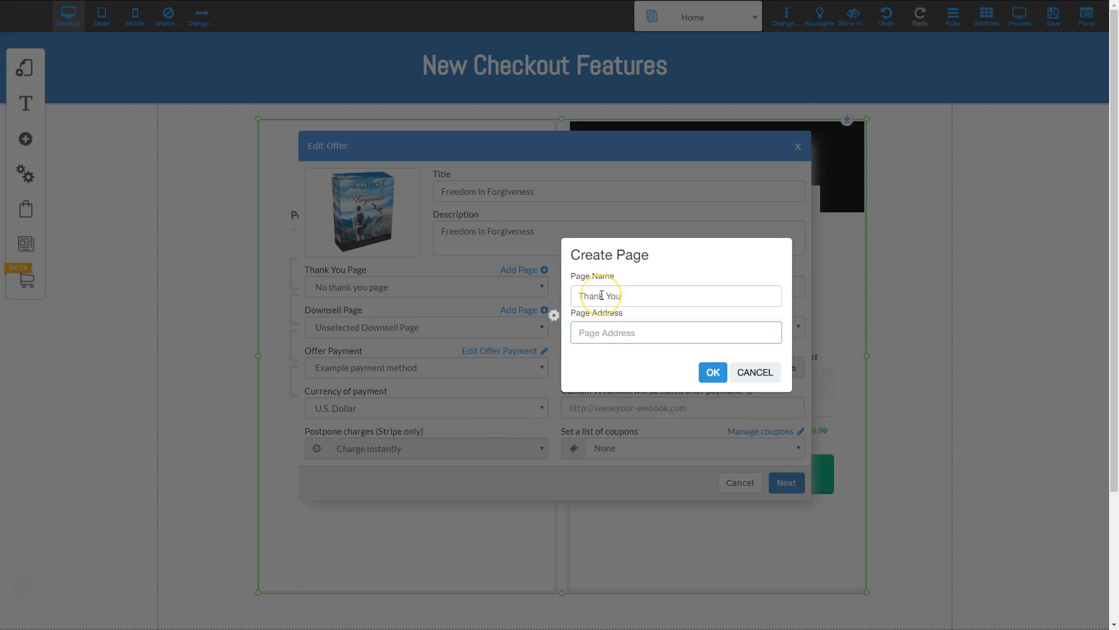
pyautogui.write('th')
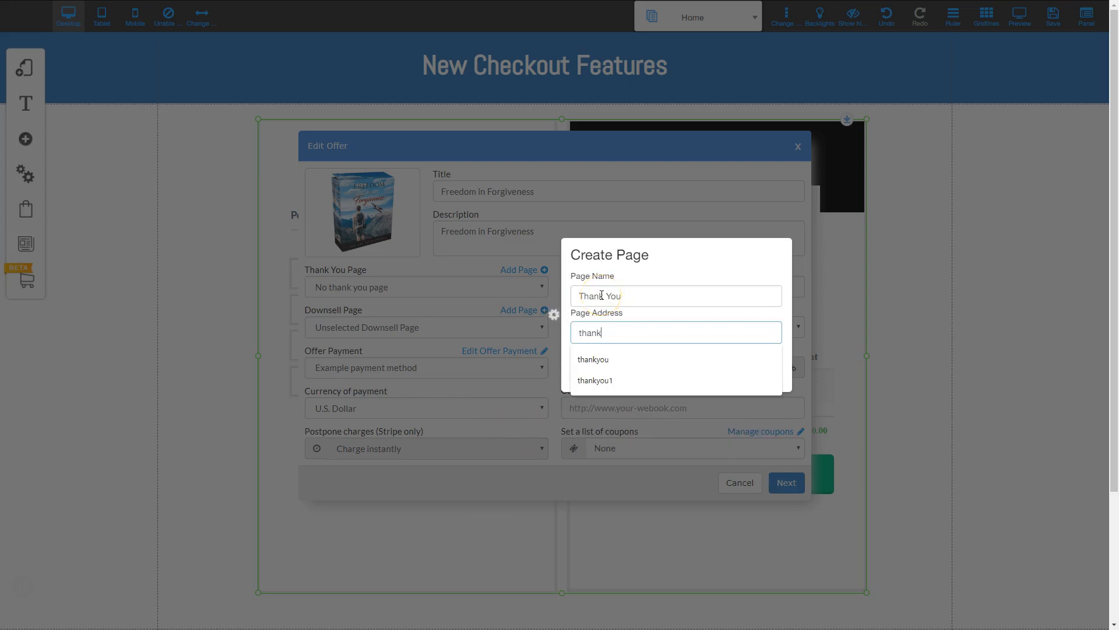
pyautogui.write('ankyou')
pyautogui.click(712, 374)
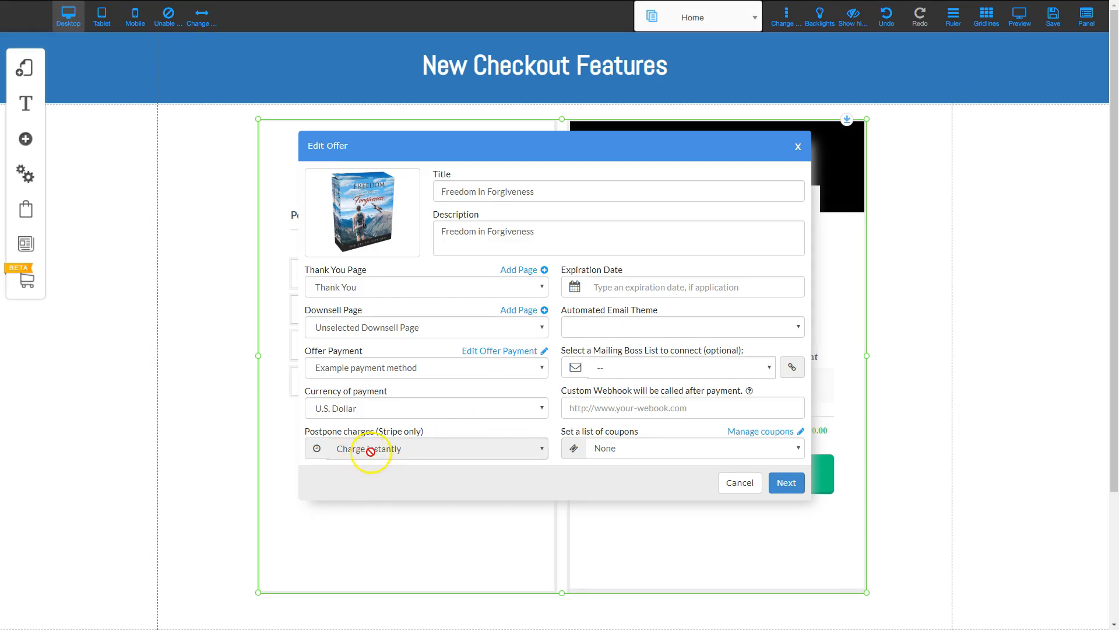
# - Create a downsell page for the offer in Layout 1, named "Downsell"
pyautogui.click(338, 319)
pyautogui.click(364, 330)
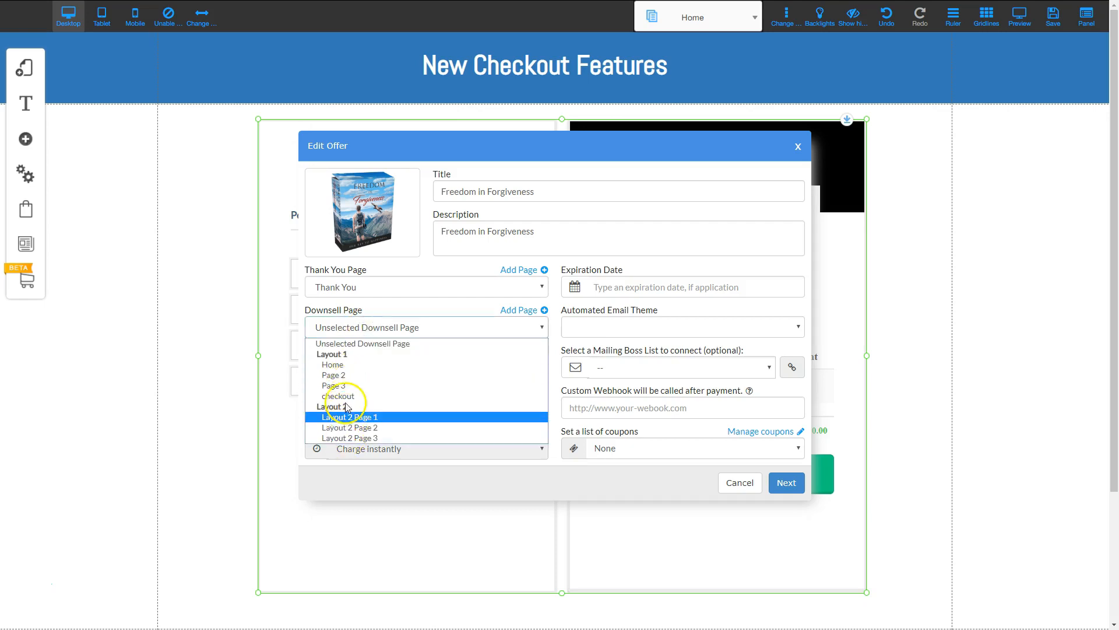
pyautogui.click(364, 328)
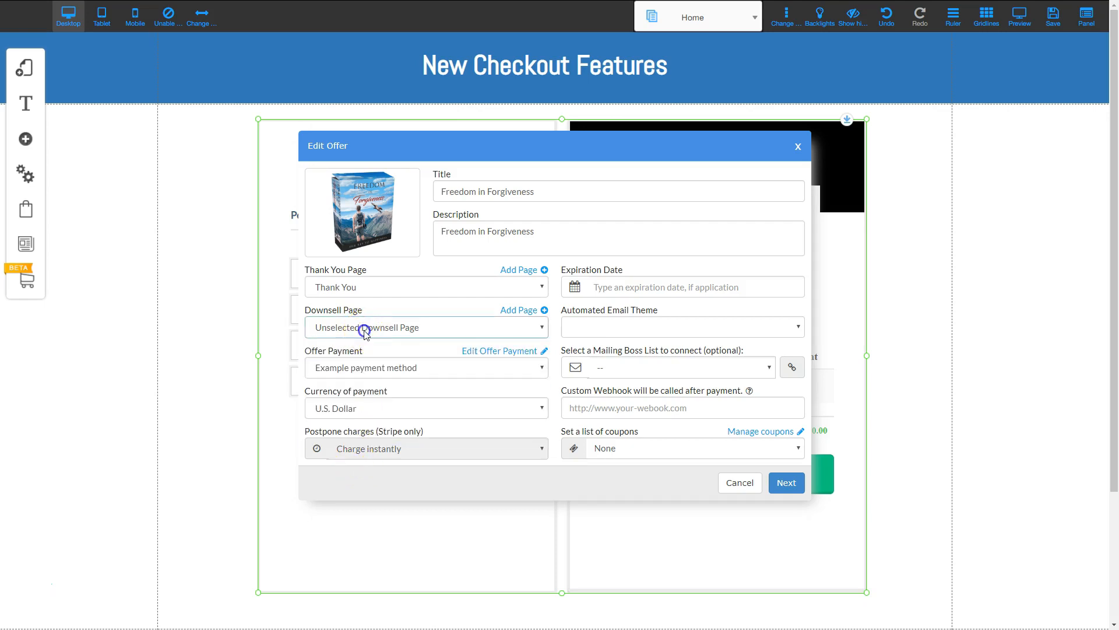
pyautogui.click(521, 312)
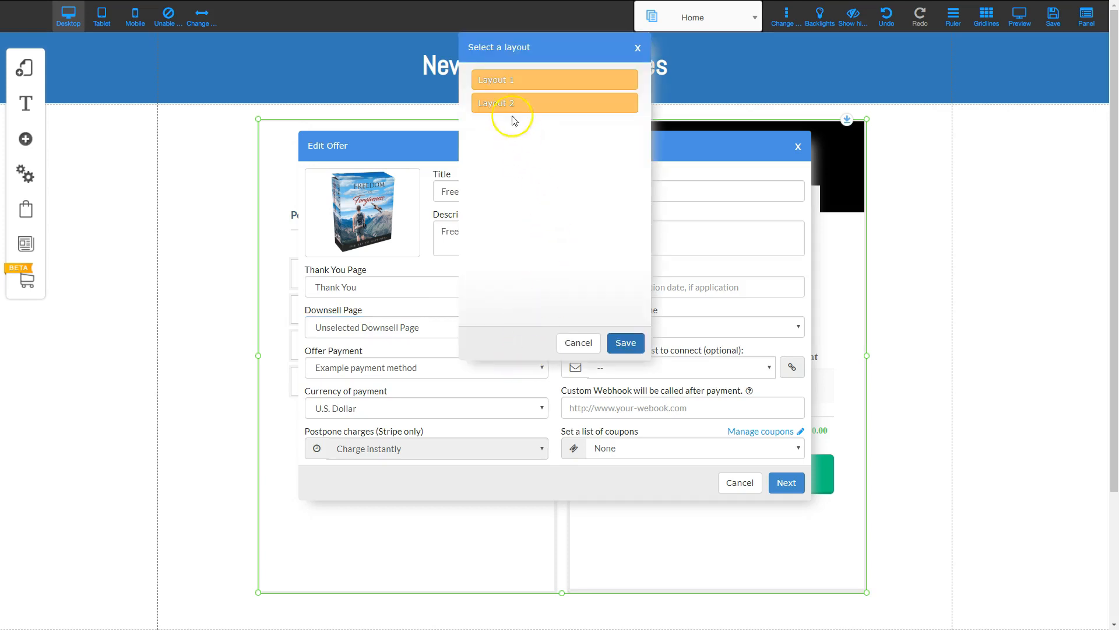
pyautogui.click(499, 86)
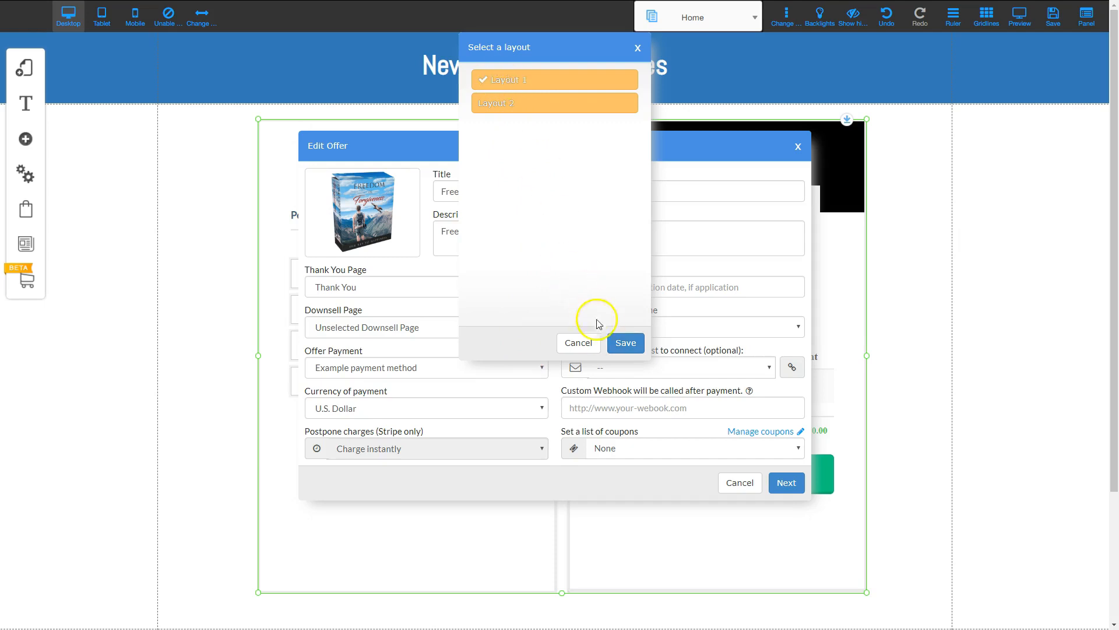
pyautogui.click(627, 344)
pyautogui.click(623, 297)
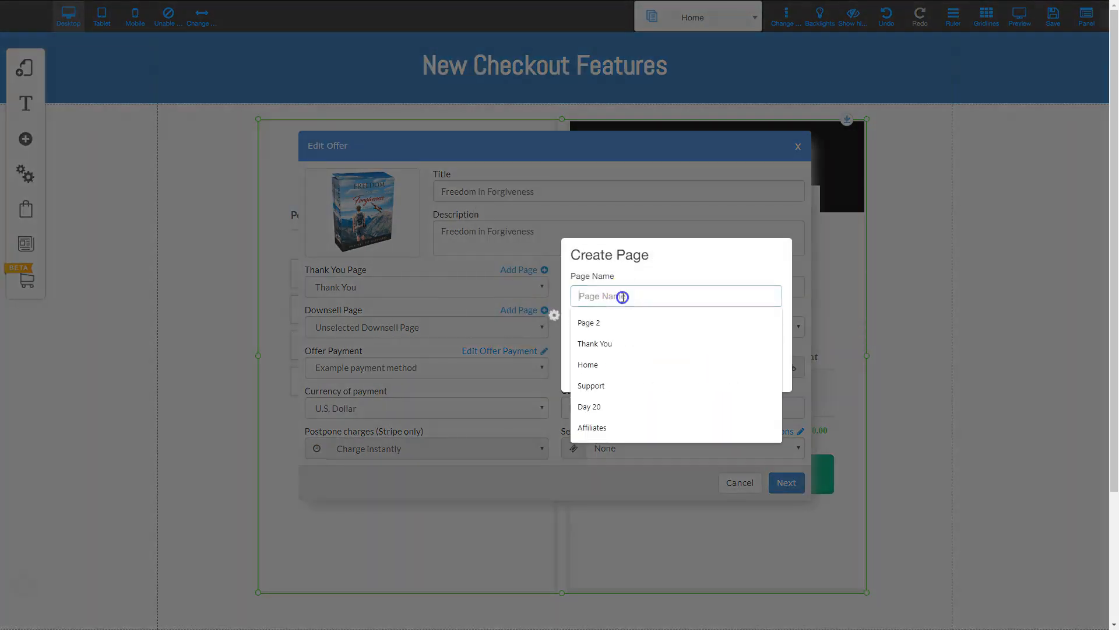
pyautogui.write('Downsell')
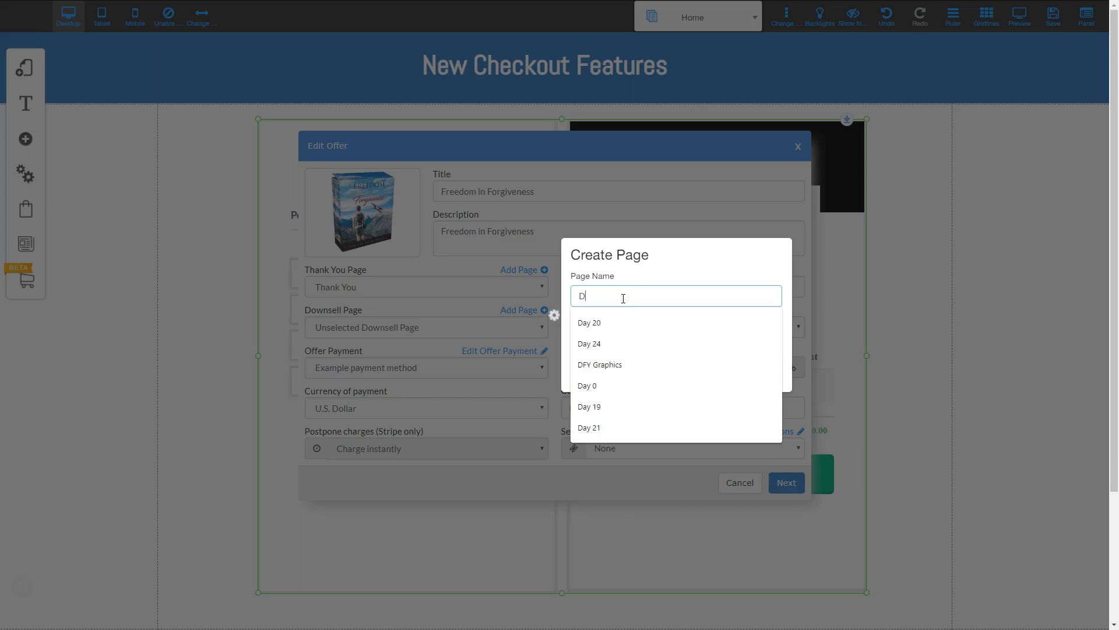
pyautogui.click(695, 331)
pyautogui.click(713, 373)
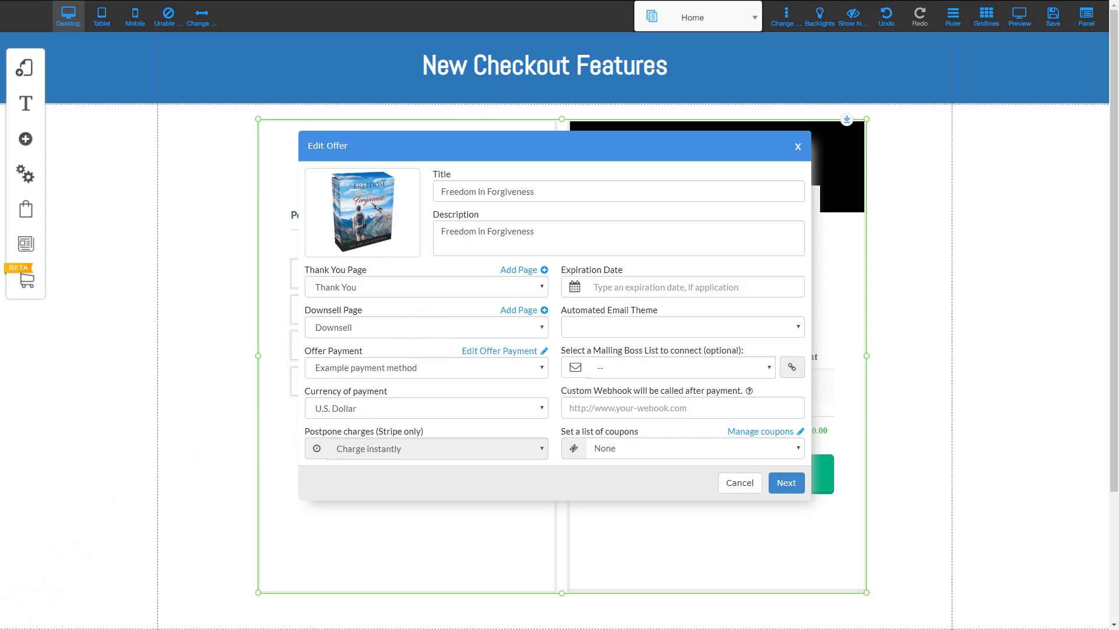
# - Examine the offer's payment options and the configured payment methods, leaving the payment editor without saving
pyautogui.click(355, 372)
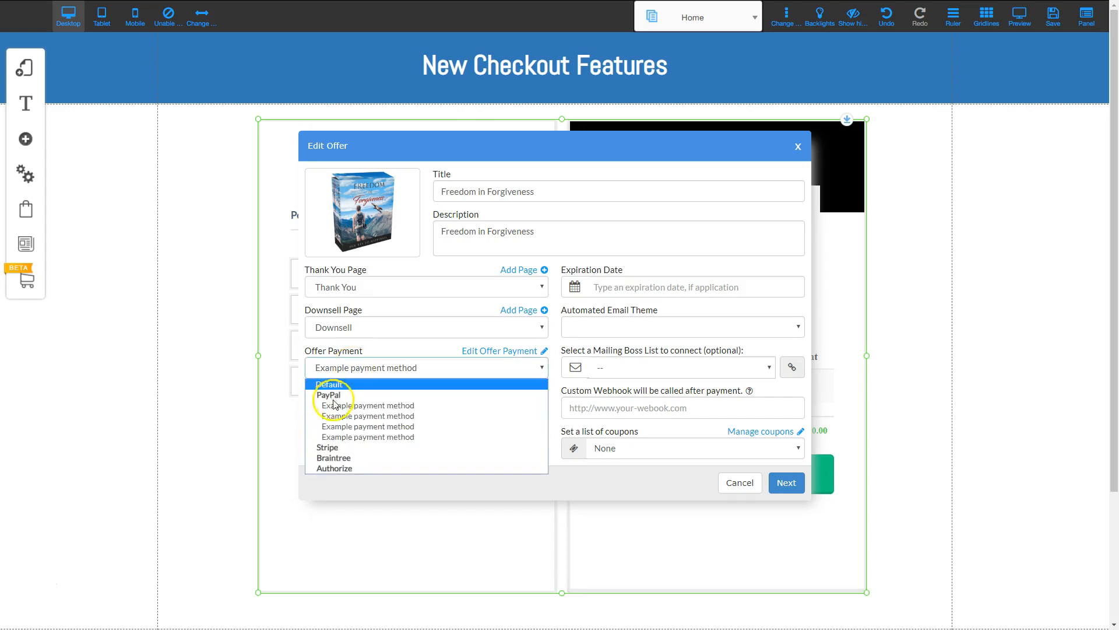
pyautogui.click(332, 470)
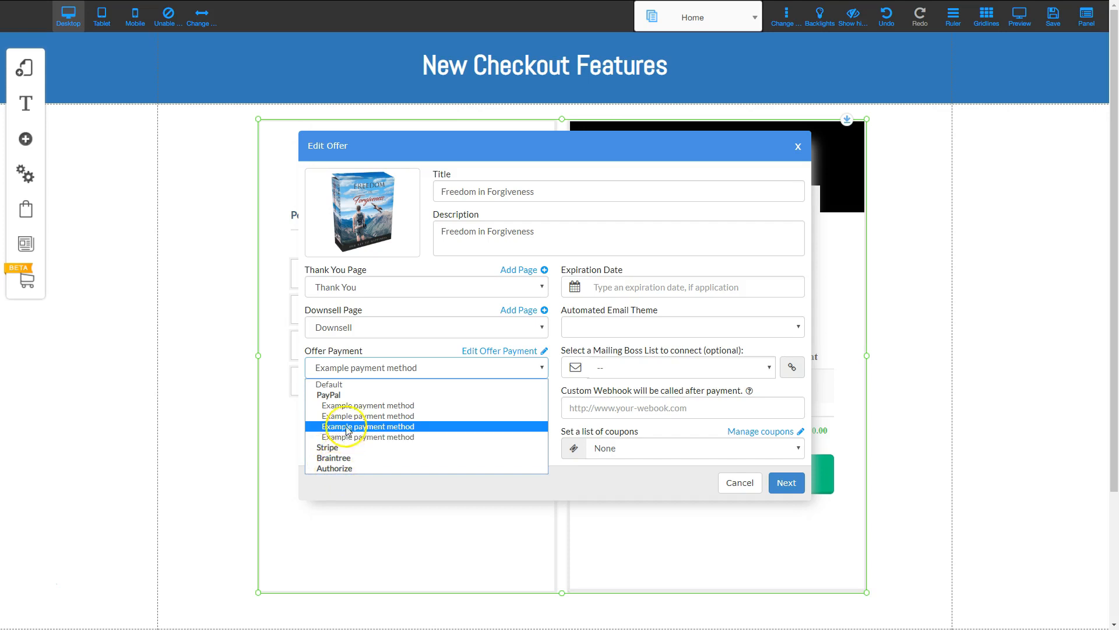
pyautogui.click(351, 367)
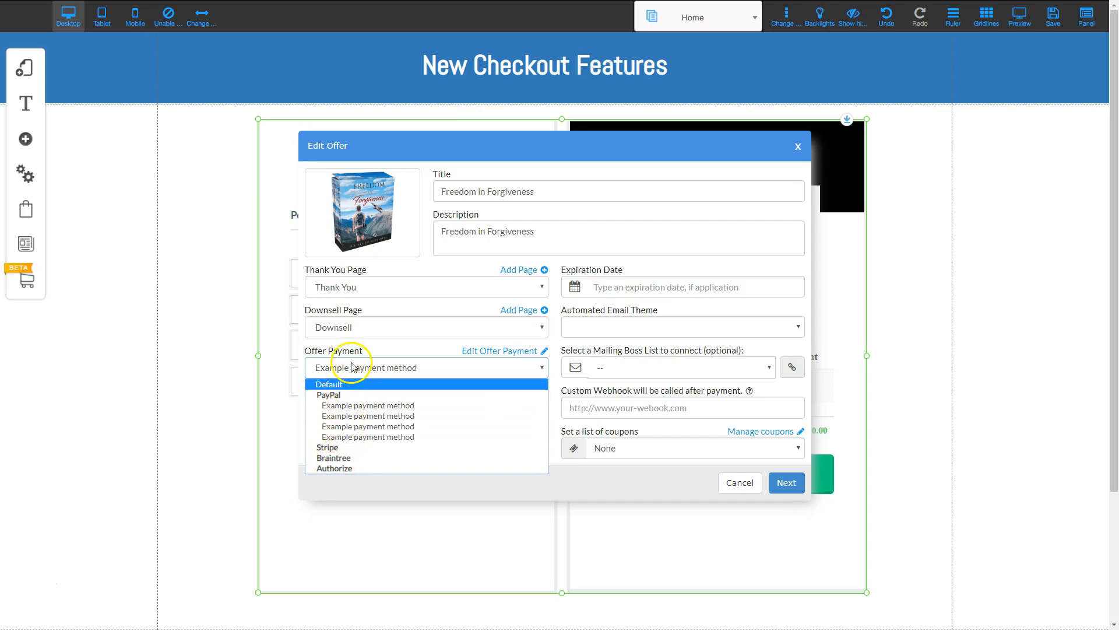
pyautogui.click(492, 352)
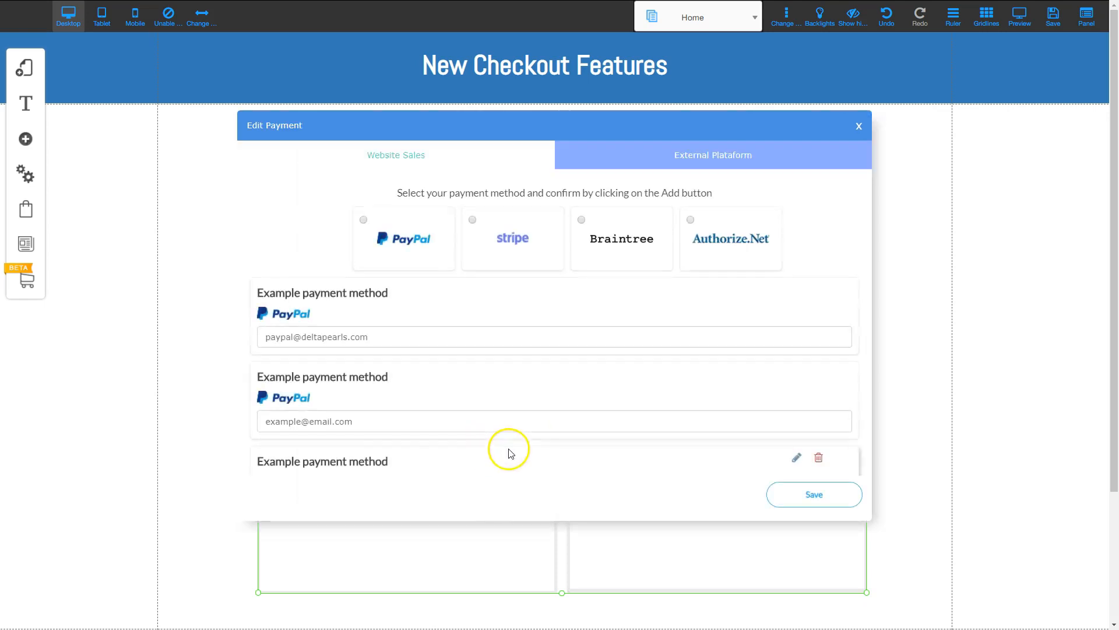
pyautogui.scroll(-2, 857, 210)
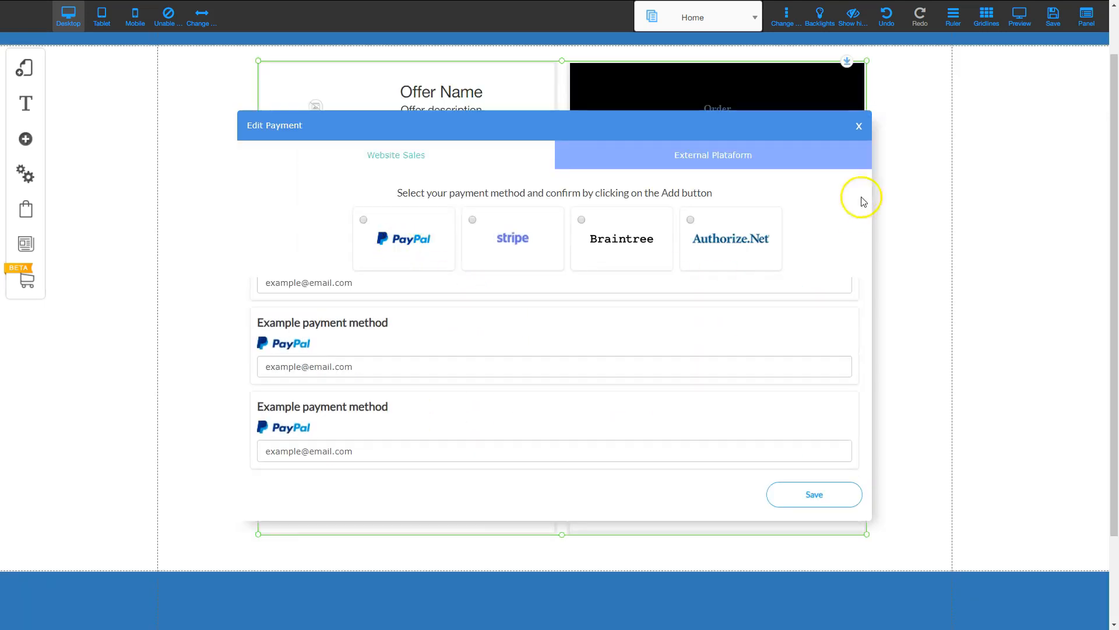
pyautogui.click(857, 126)
pyautogui.click(577, 368)
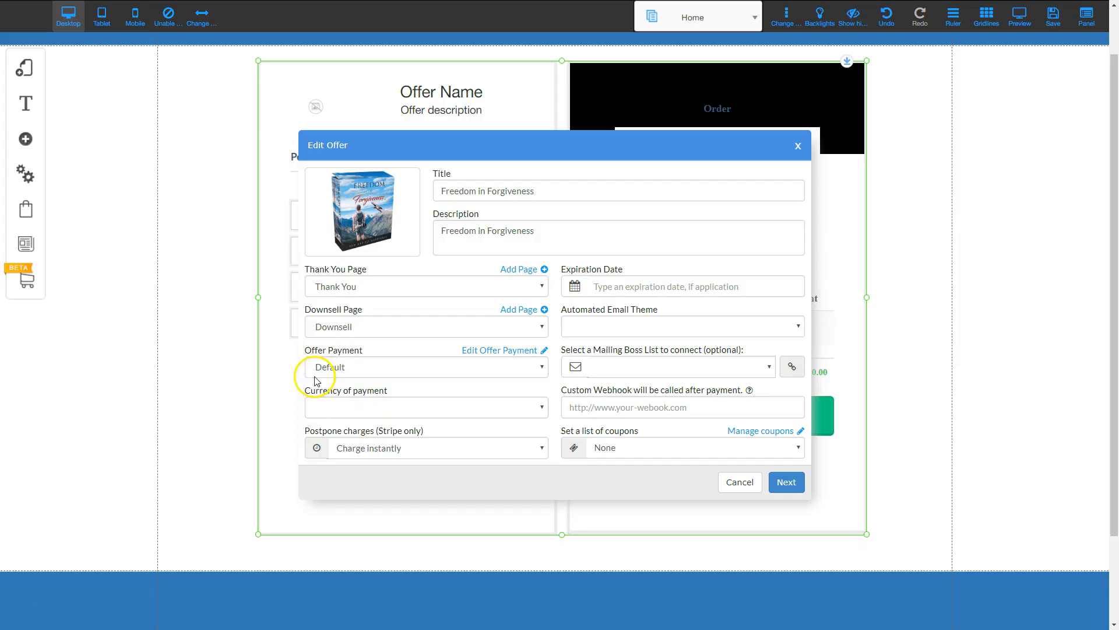
# - Set the offer payment to "Example payment method" and the currency of payment to U.S. Dollar
pyautogui.click(351, 405)
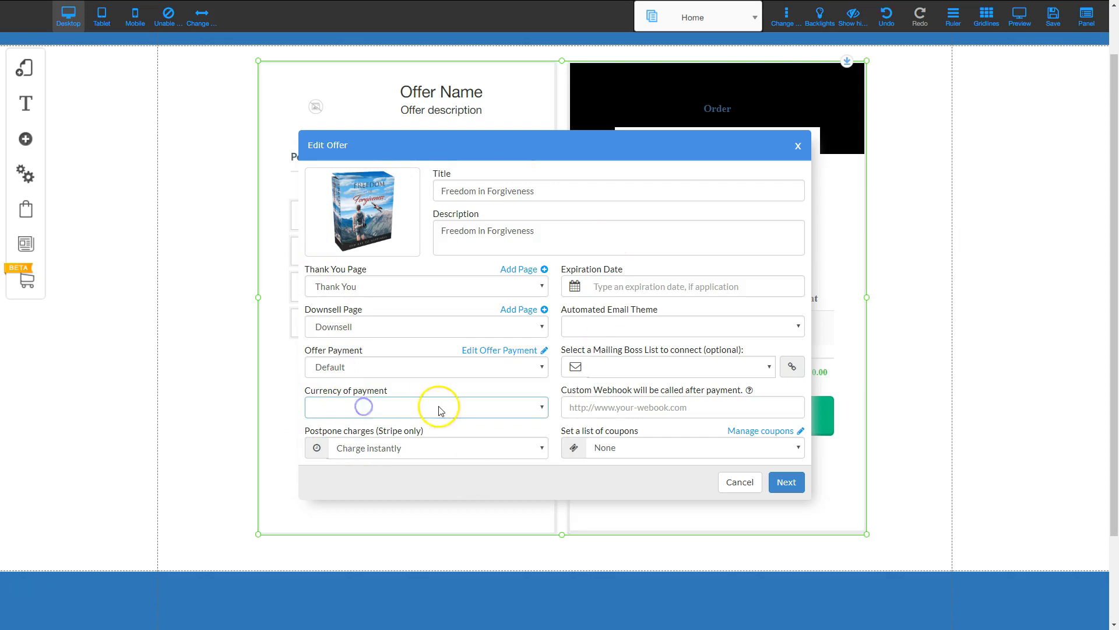
pyautogui.click(392, 409)
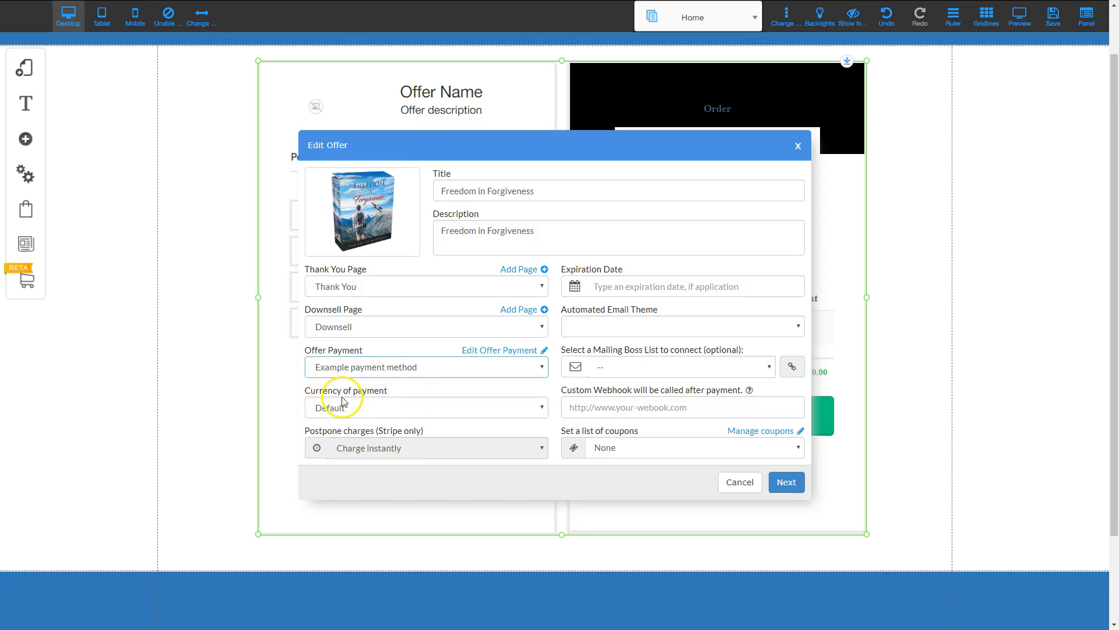
pyautogui.click(352, 415)
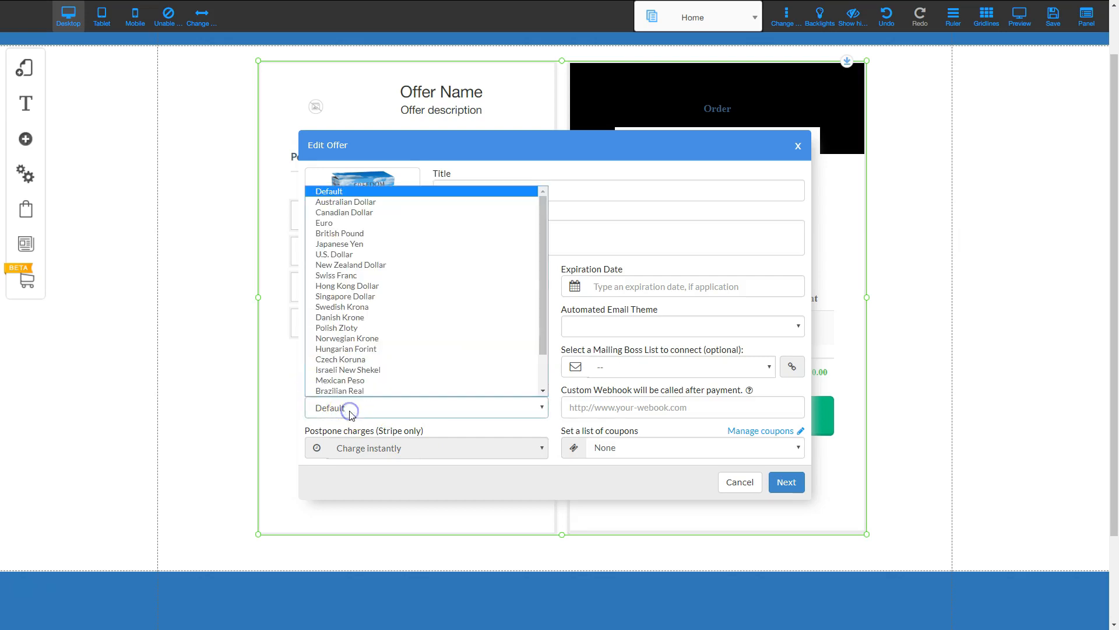
pyautogui.click(344, 258)
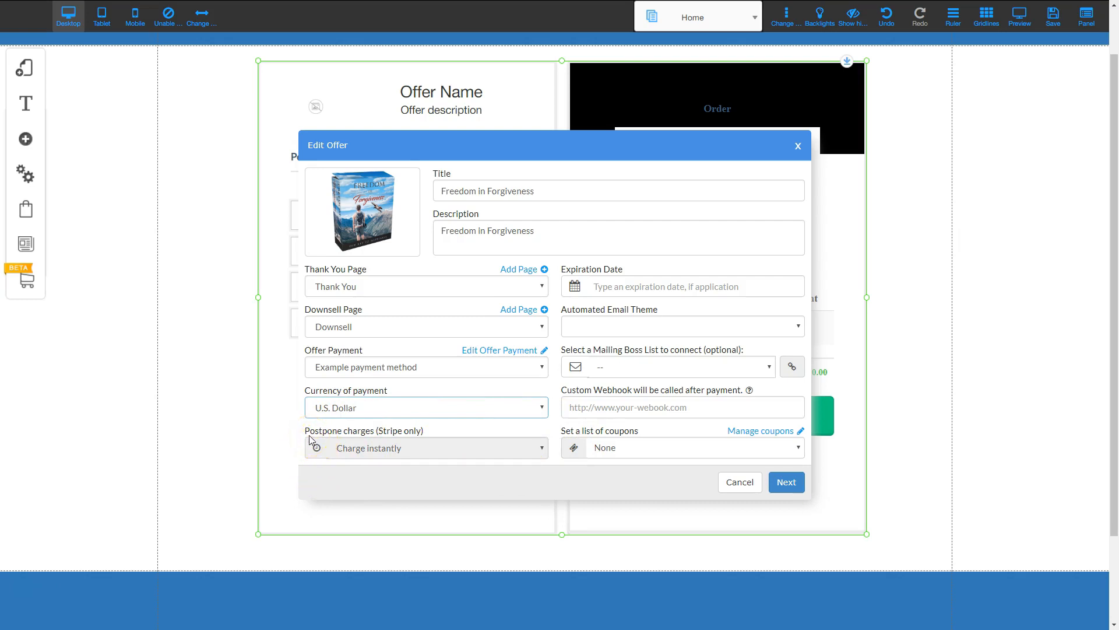
# - Set the offer's automated email theme to Default and continue to the offer's items
pyautogui.click(386, 440)
pyautogui.click(365, 440)
pyautogui.click(625, 330)
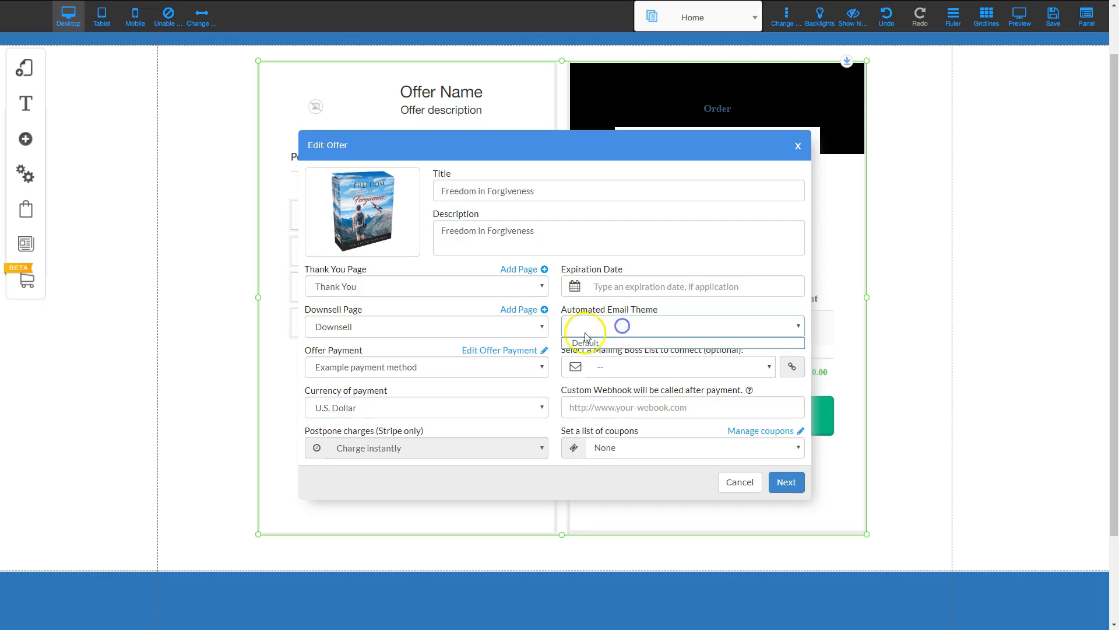
pyautogui.click(594, 342)
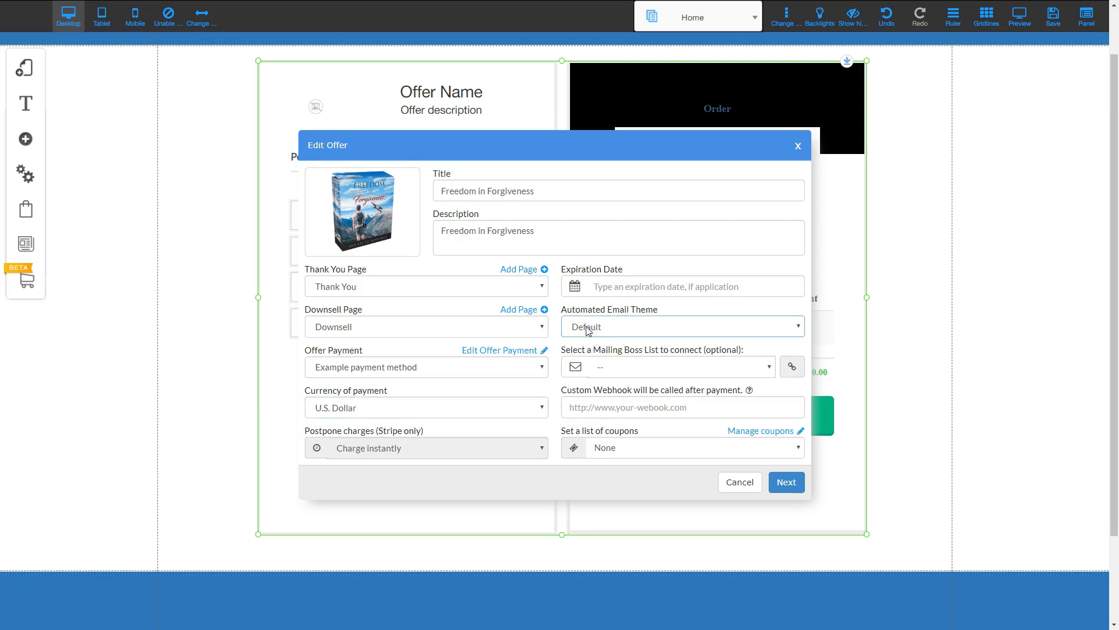
pyautogui.click(593, 330)
pyautogui.click(785, 482)
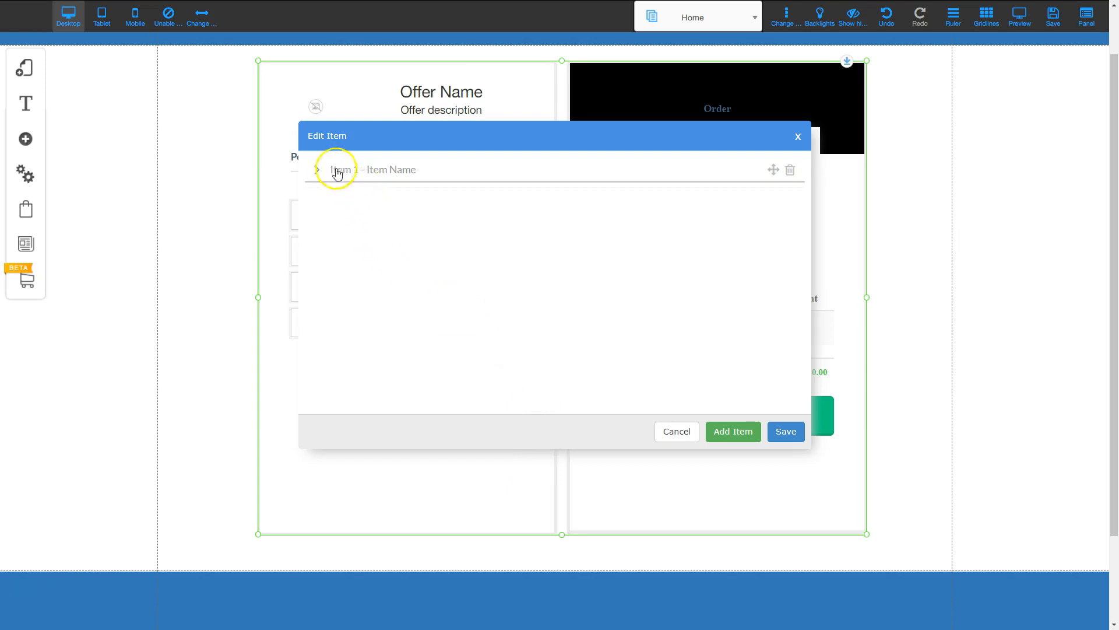
# - Expand Item 1 and use the "7 Path of Non-Forgiveness" special report book cover as its image
pyautogui.click(366, 172)
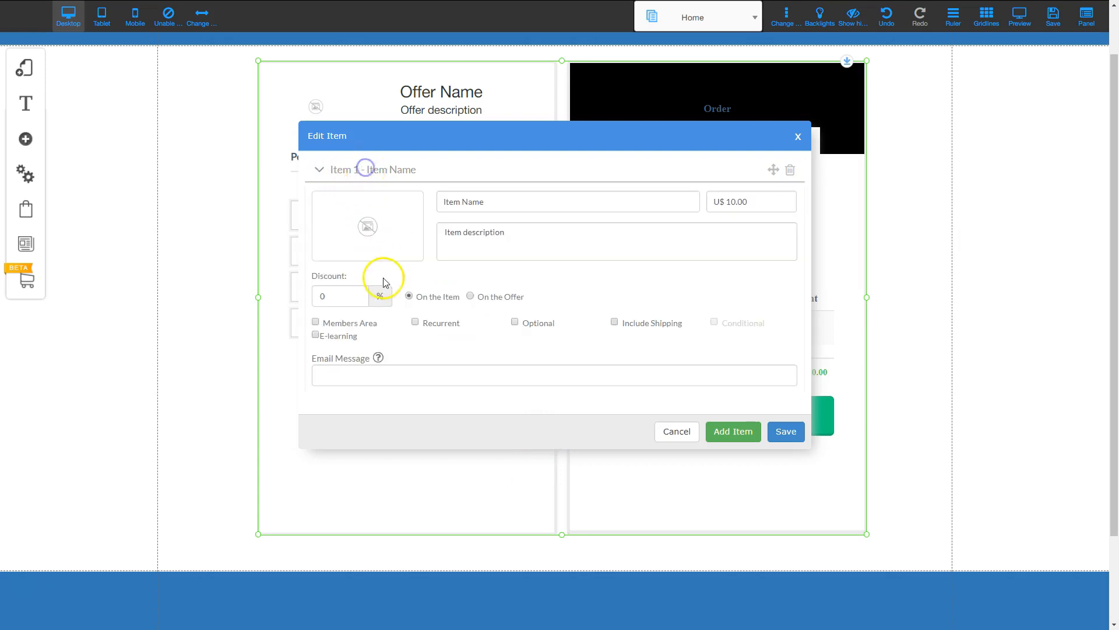
pyautogui.click(368, 226)
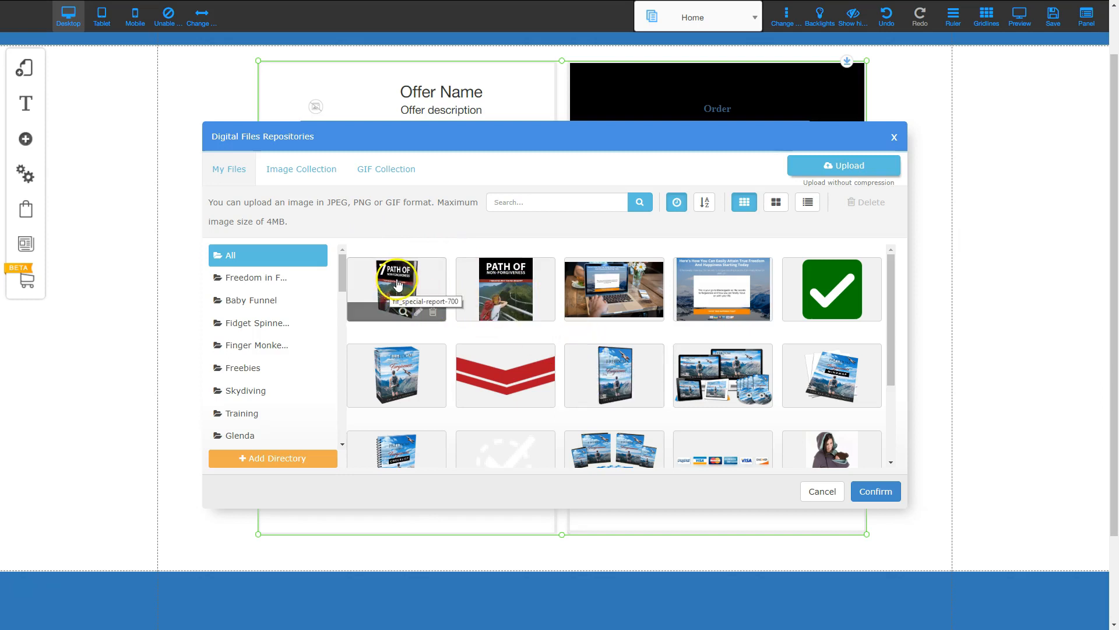
pyautogui.click(877, 491)
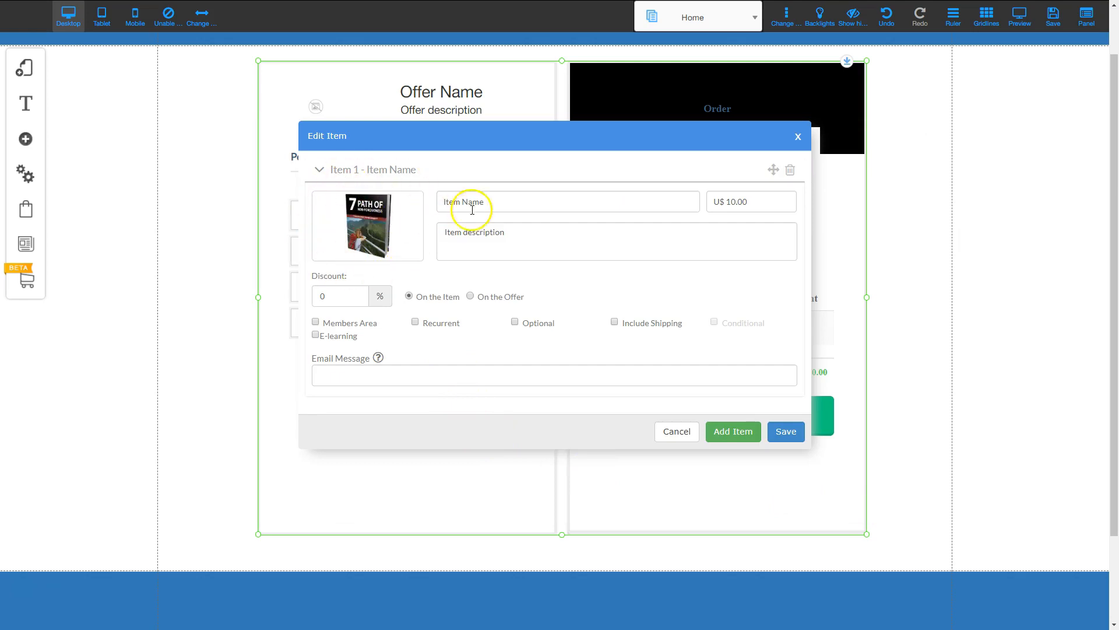
# - Set both the name and the description of Item 1 to "7 Paths to Forgiveness"
pyautogui.click(492, 202)
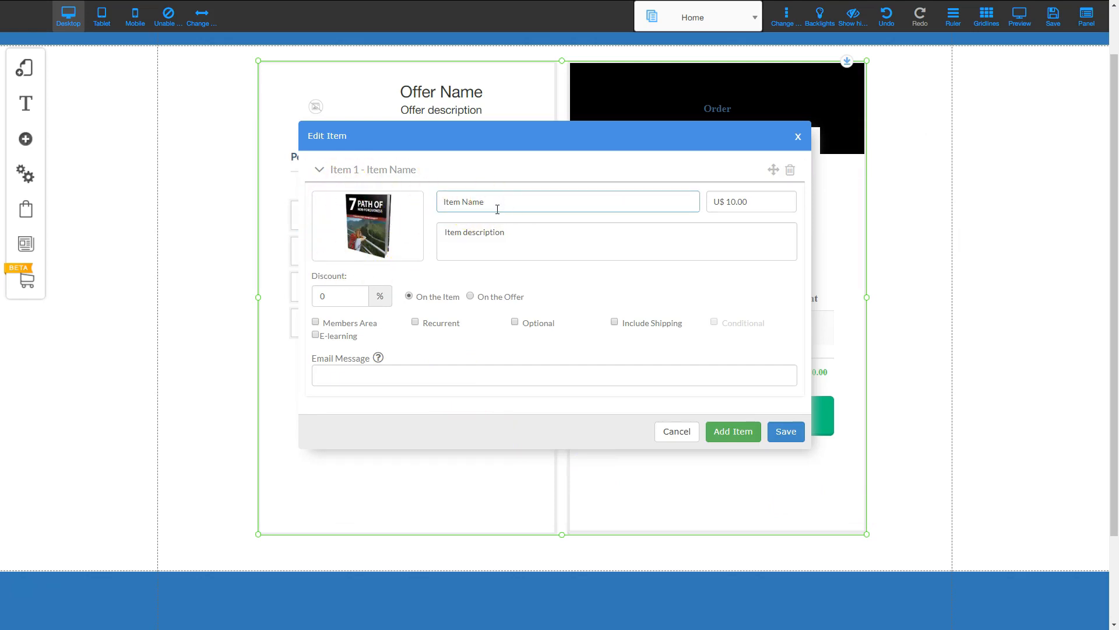
pyautogui.moveTo(497, 209); pyautogui.dragTo(355, 200)
pyautogui.write('7 Paths to Forgiveness')
pyautogui.moveTo(530, 201); pyautogui.dragTo(430, 205)
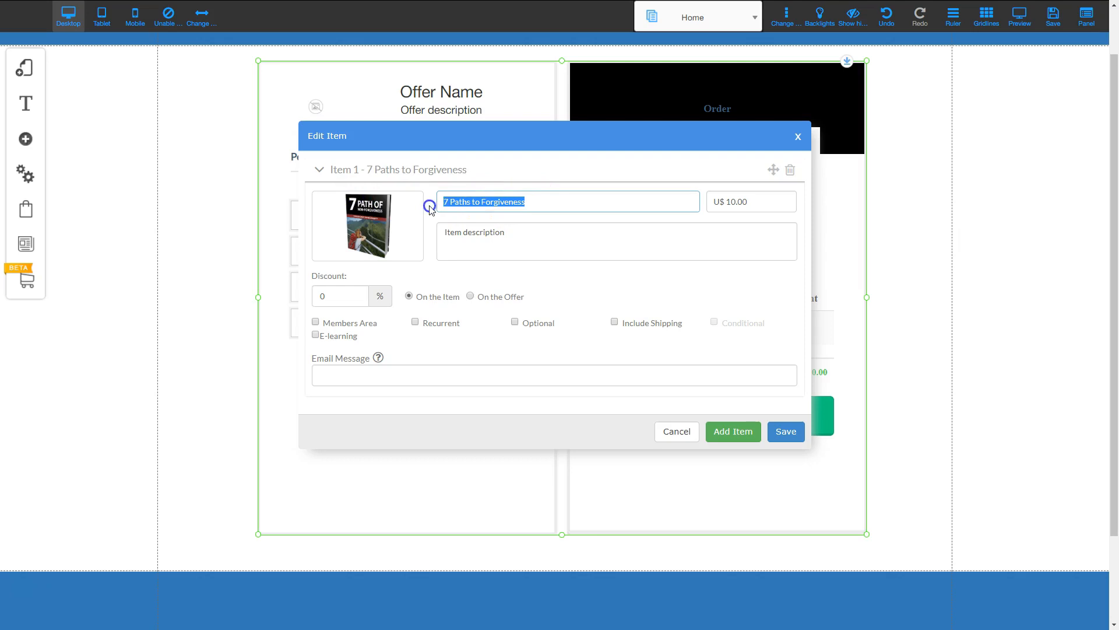
pyautogui.moveTo(500, 233); pyautogui.dragTo(430, 233)
pyautogui.write('7 Paths to Forgiveness')
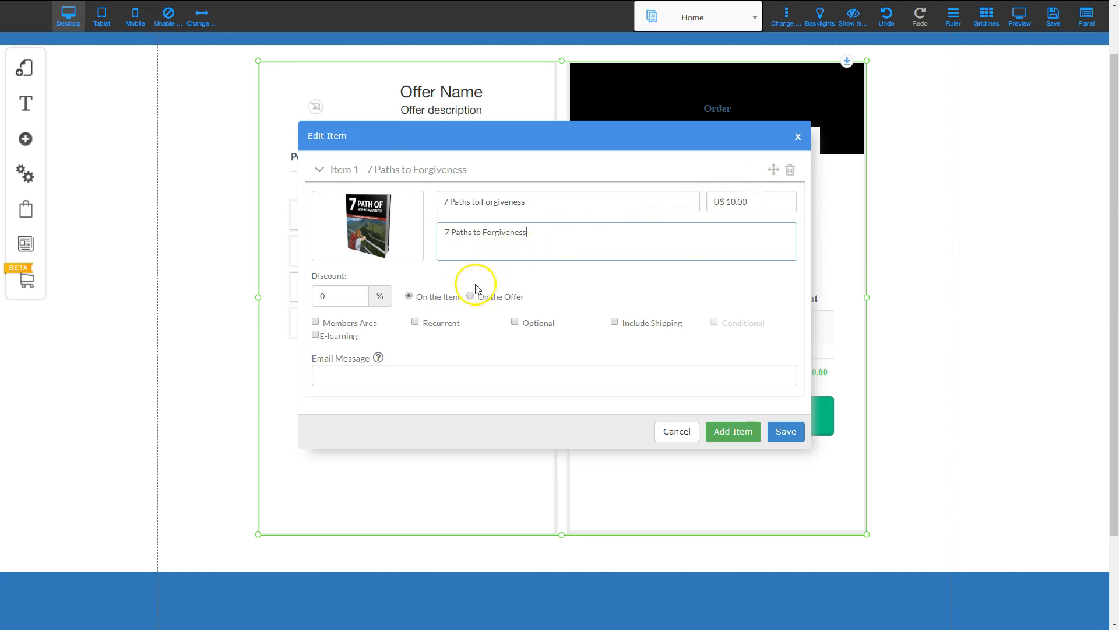
# - Try the item's Members Area option, view the available areas and switch the option back off
pyautogui.moveTo(418, 250)
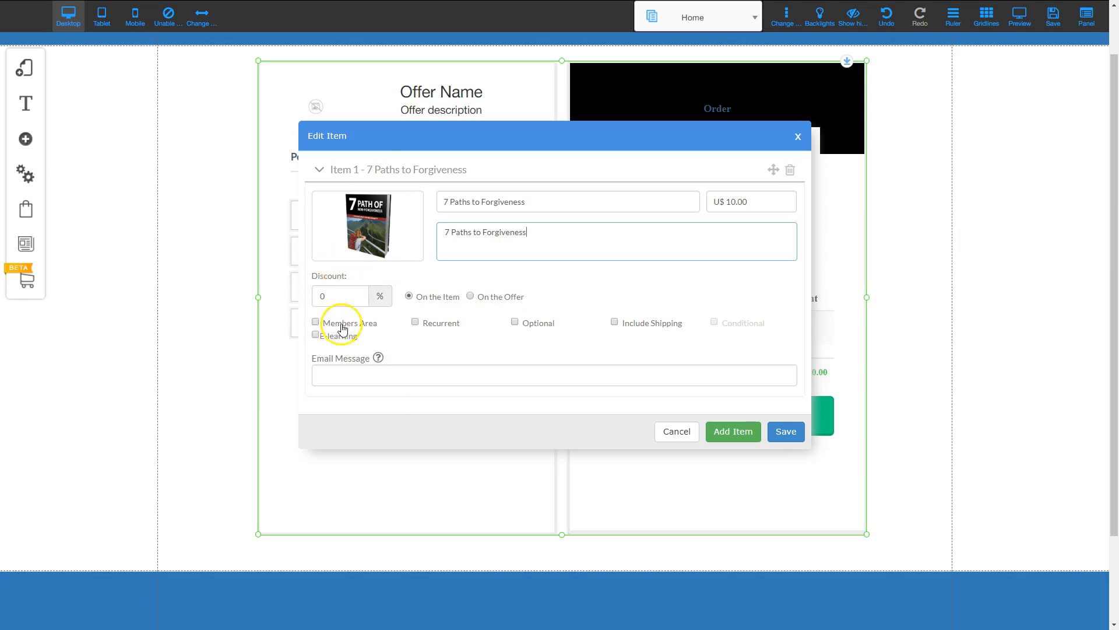
pyautogui.click(315, 323)
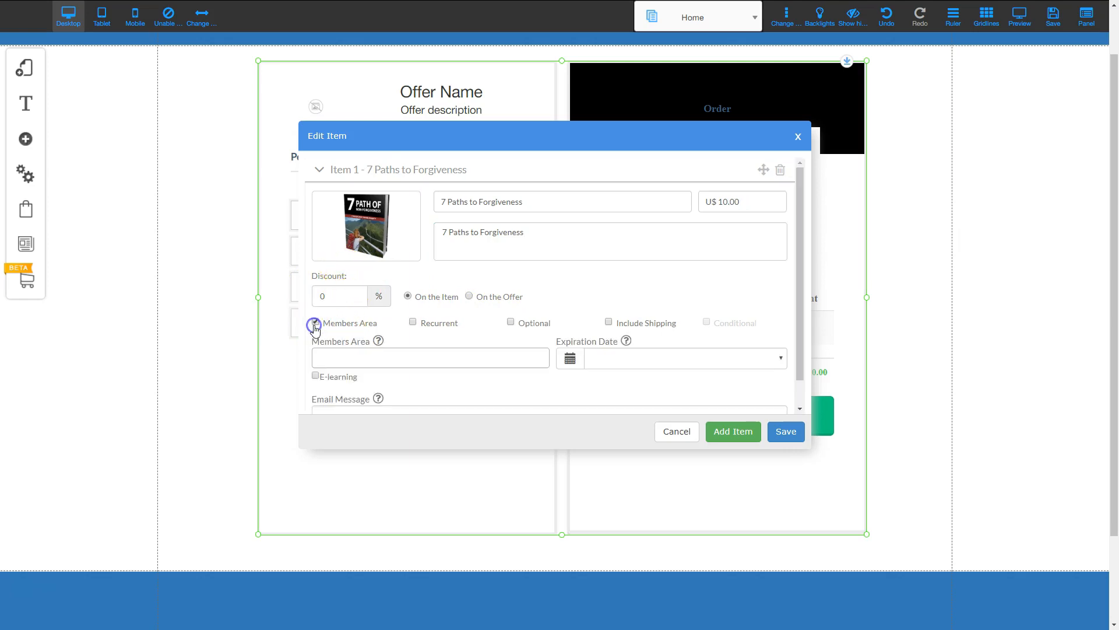
pyautogui.click(326, 356)
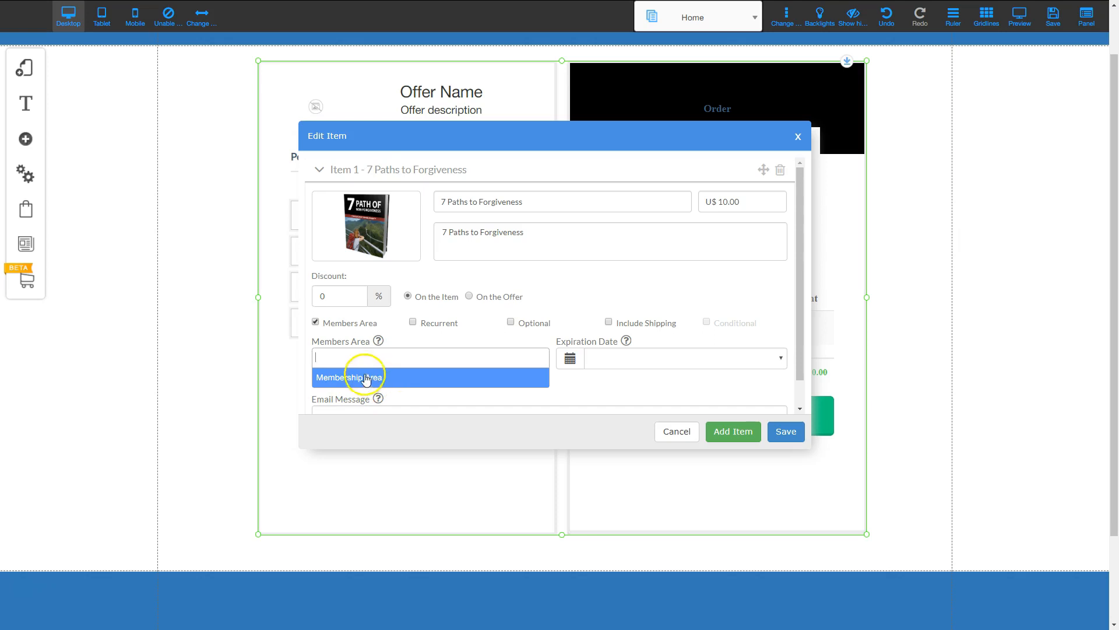
pyautogui.click(316, 322)
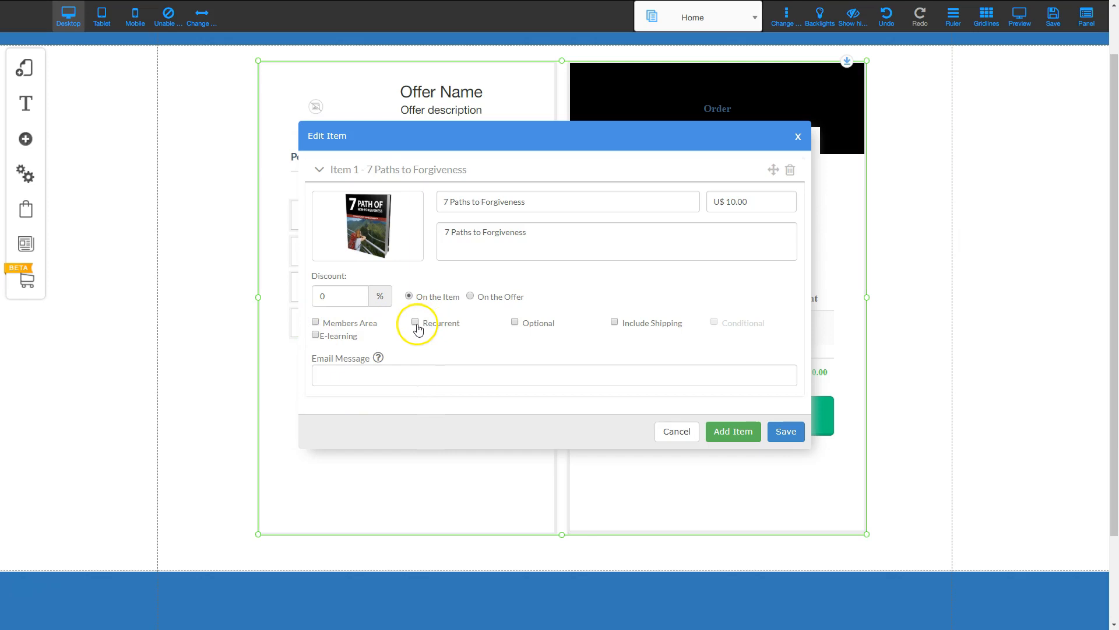
# - Try the item's Recurrent option with Payment Monthly, toggling Infinite Cycle, and switch Recurrent back off
pyautogui.click(416, 324)
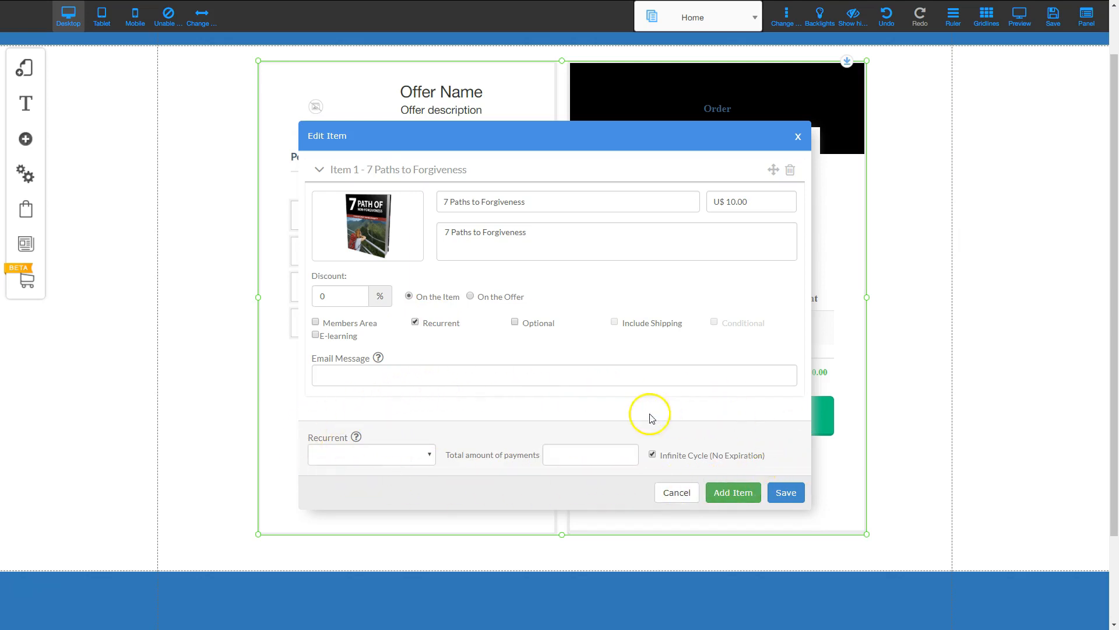
pyautogui.click(348, 454)
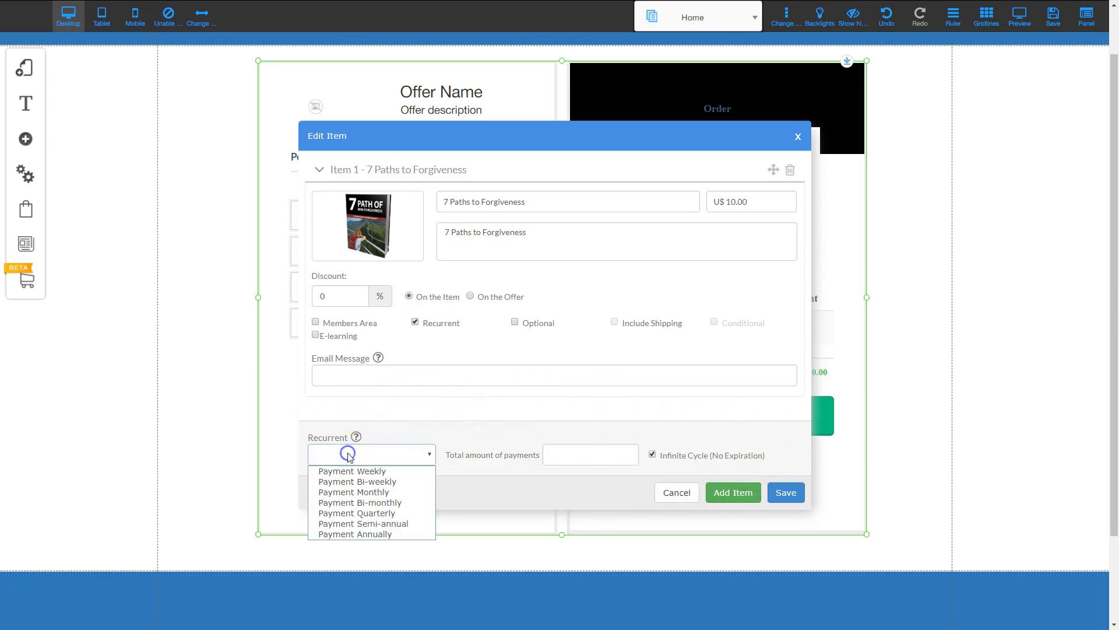
pyautogui.click(351, 492)
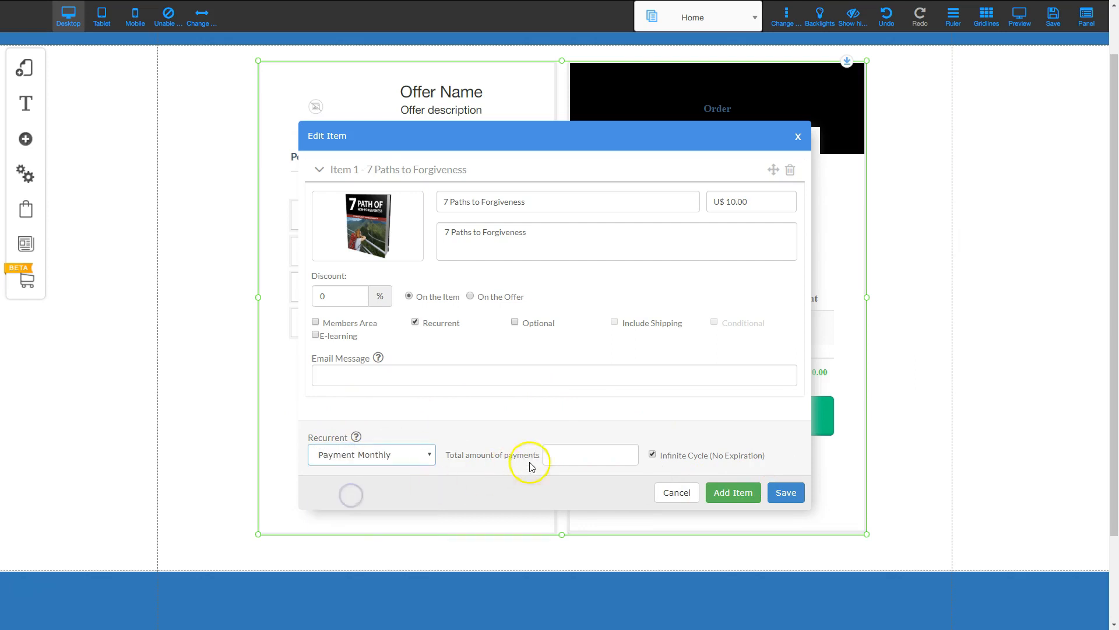
pyautogui.click(653, 457)
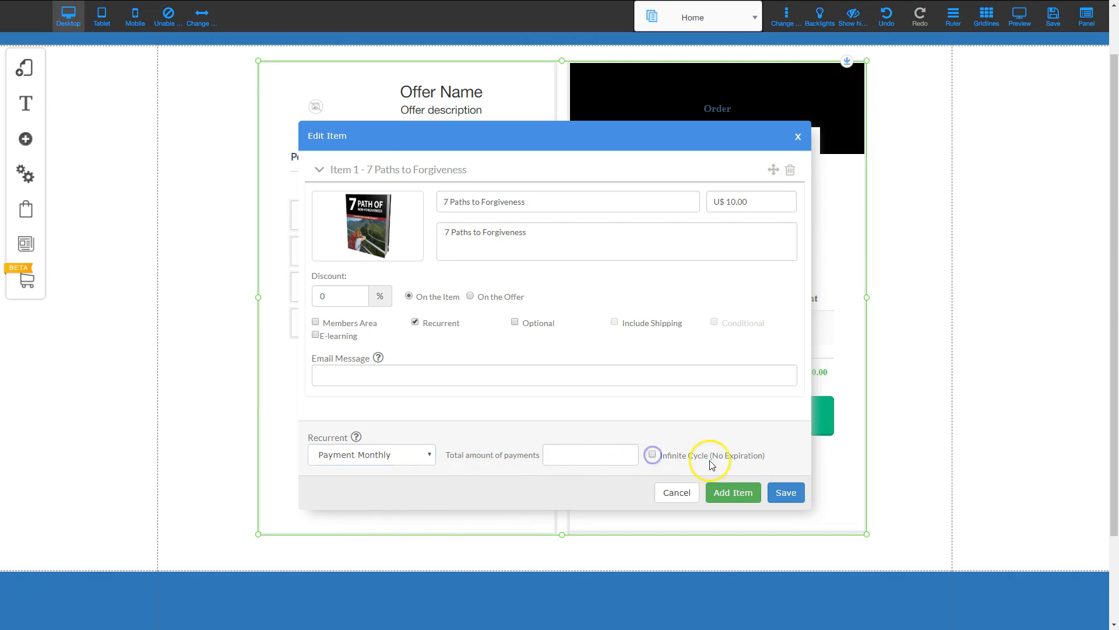
pyautogui.click(653, 456)
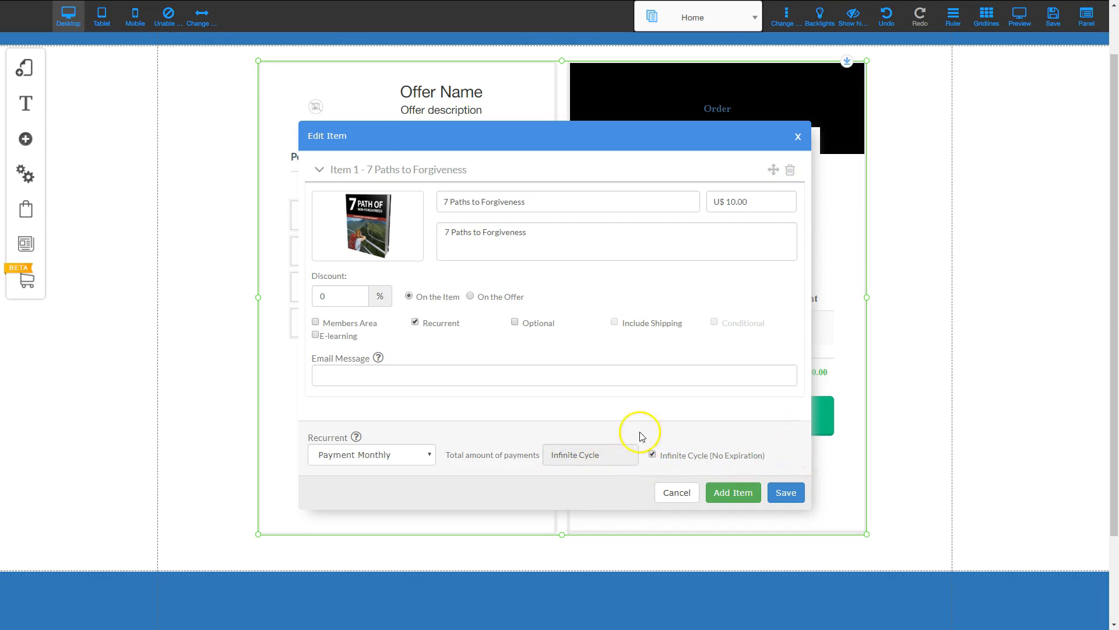
pyautogui.click(652, 457)
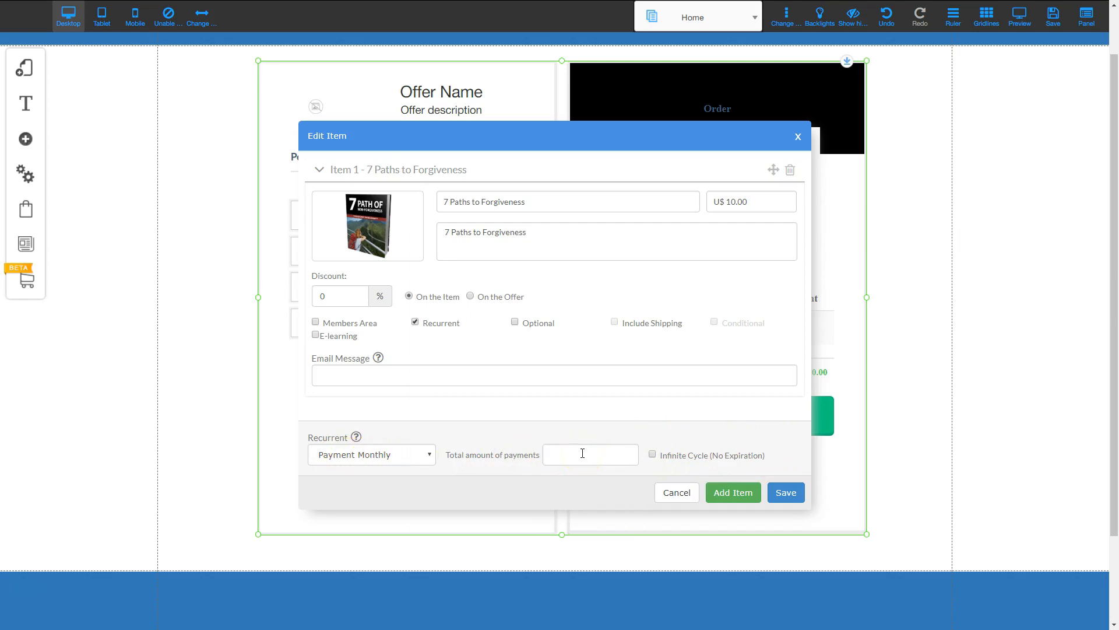
pyautogui.click(651, 456)
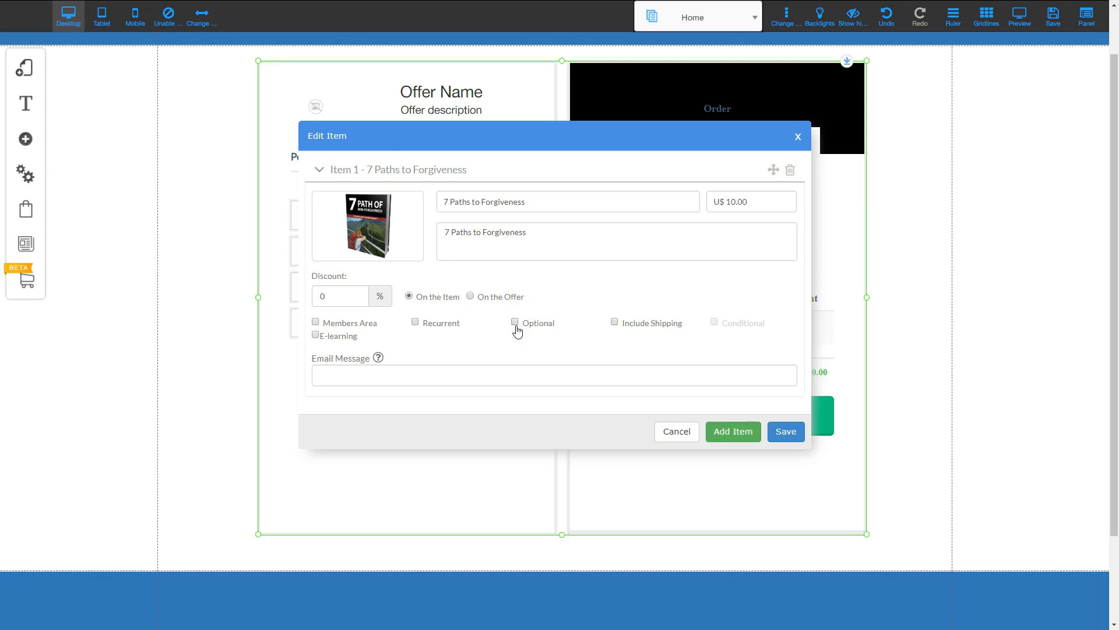
# - Try the item's Optional setting with upsell message "Yes I want it." and Blue theme, plus Include Shipping, and switch both back off
pyautogui.click(515, 322)
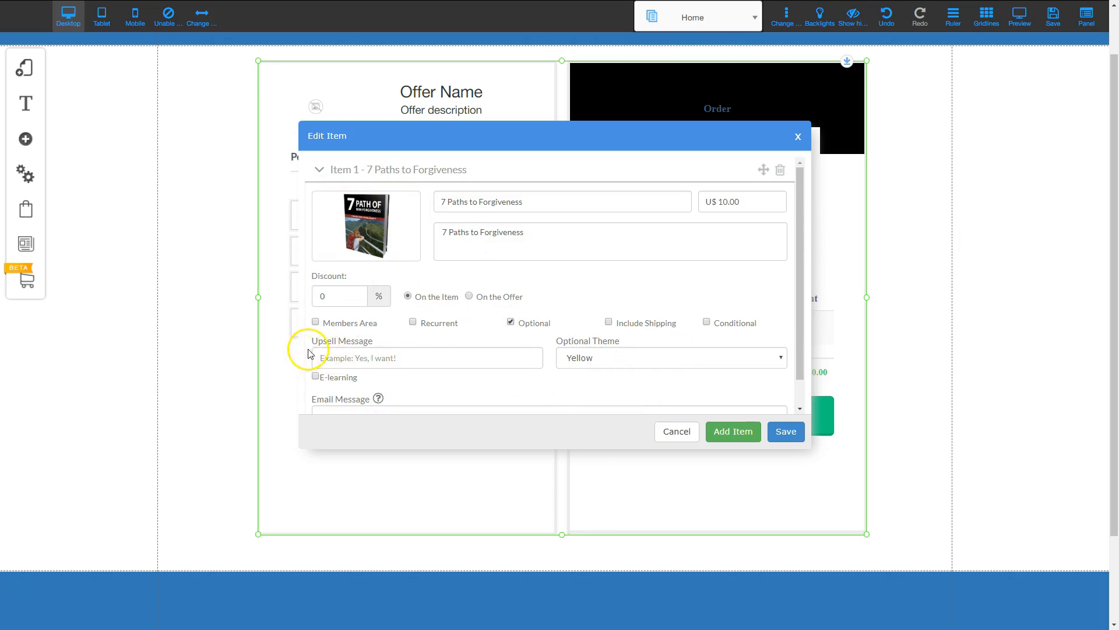
pyautogui.click(388, 355)
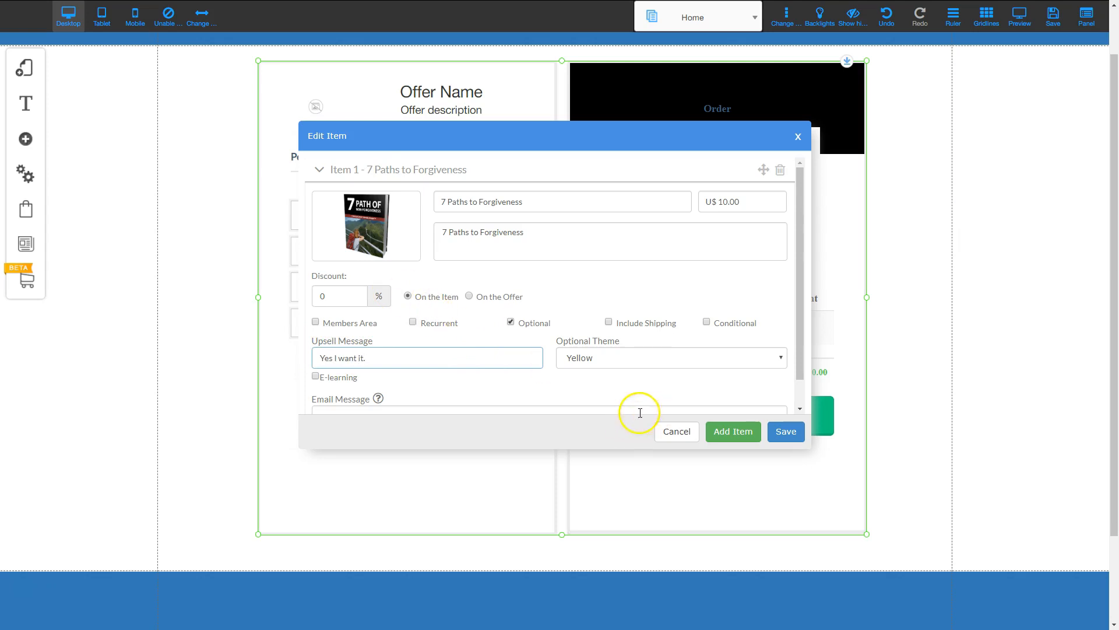
pyautogui.click(635, 357)
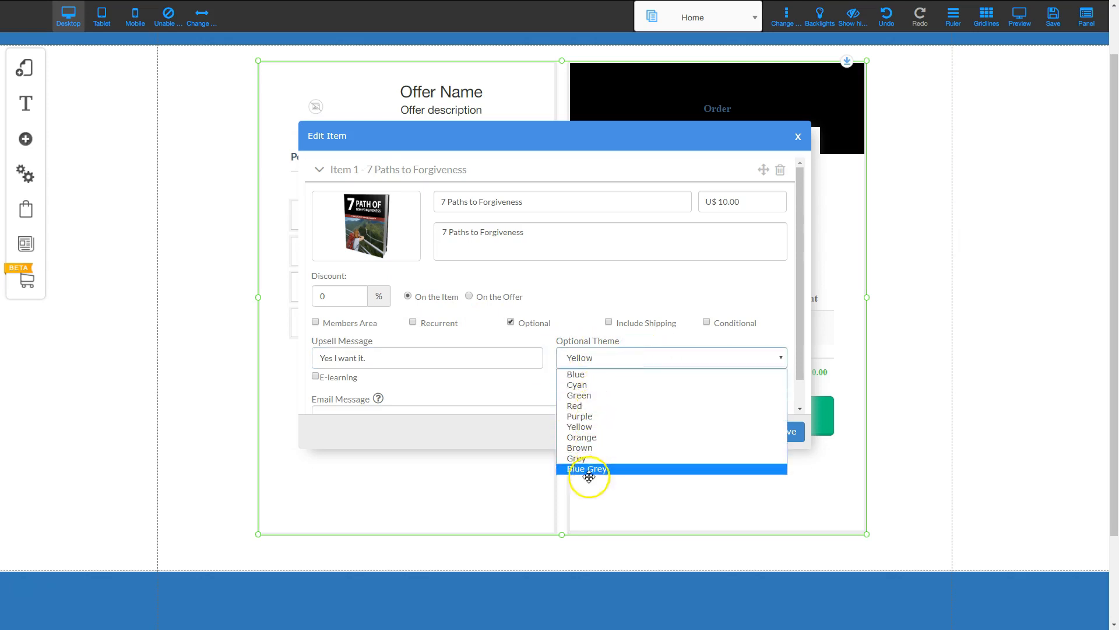
pyautogui.click(580, 375)
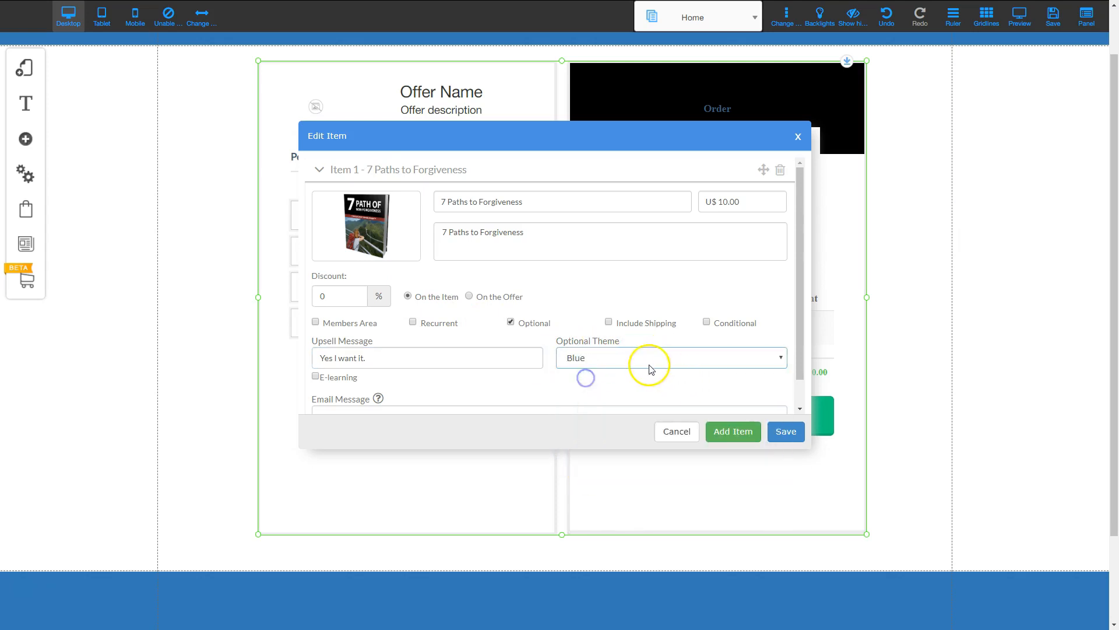
pyautogui.scroll(-1, 647, 382)
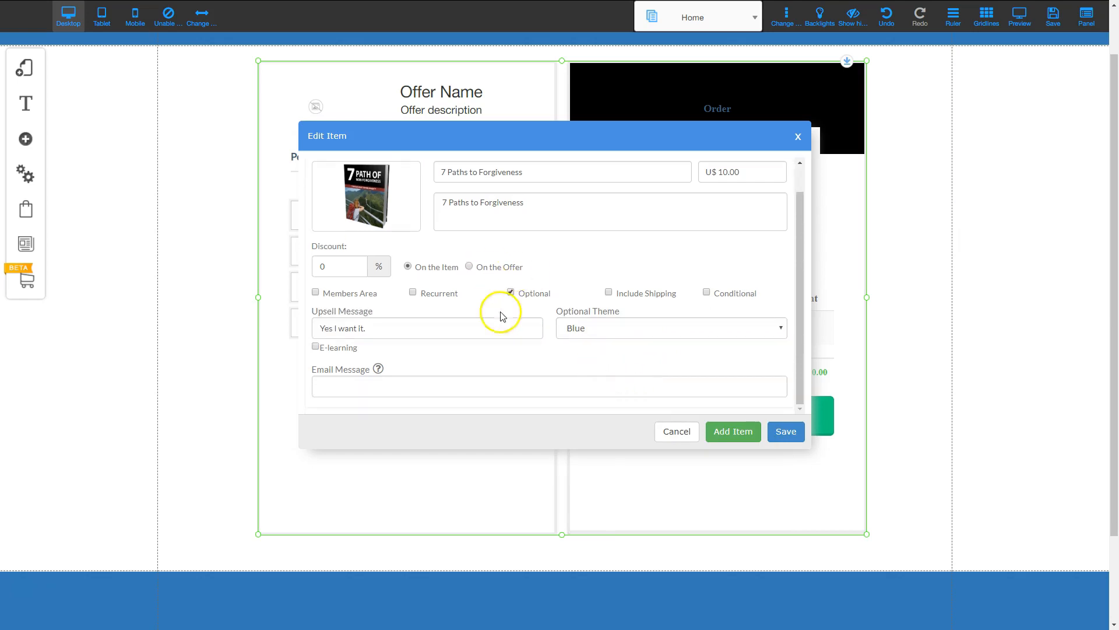
pyautogui.click(511, 293)
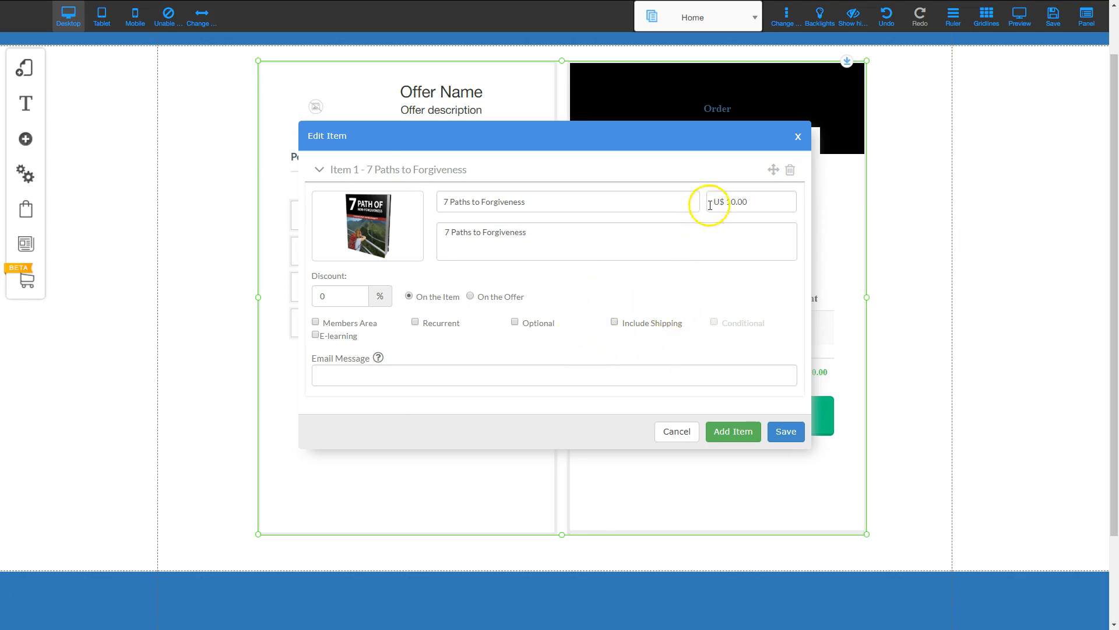
pyautogui.click(614, 322)
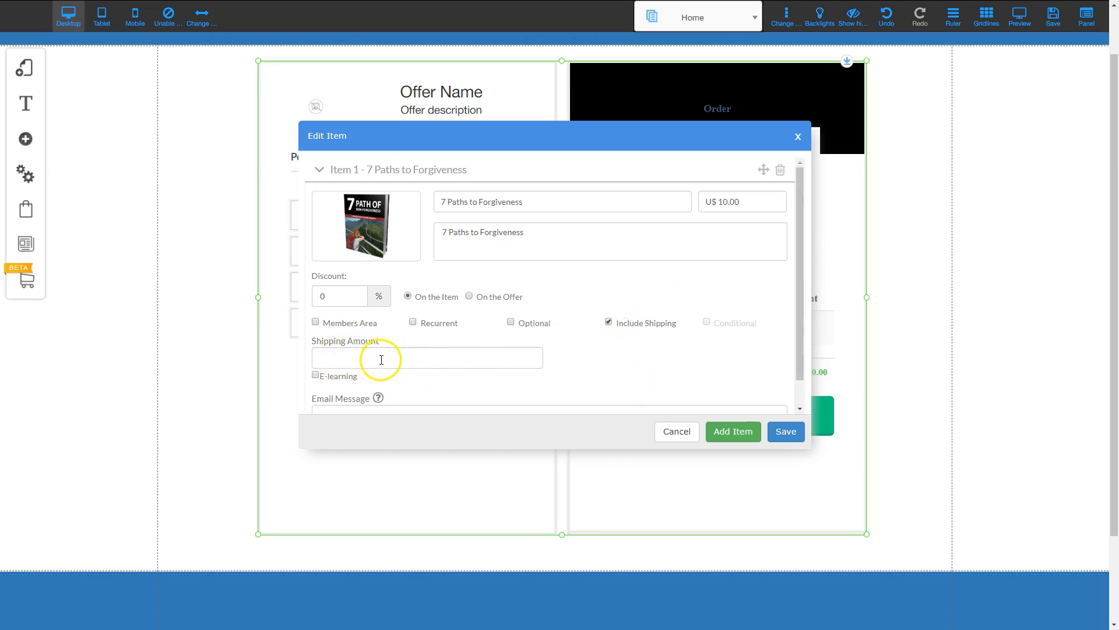
pyautogui.click(637, 324)
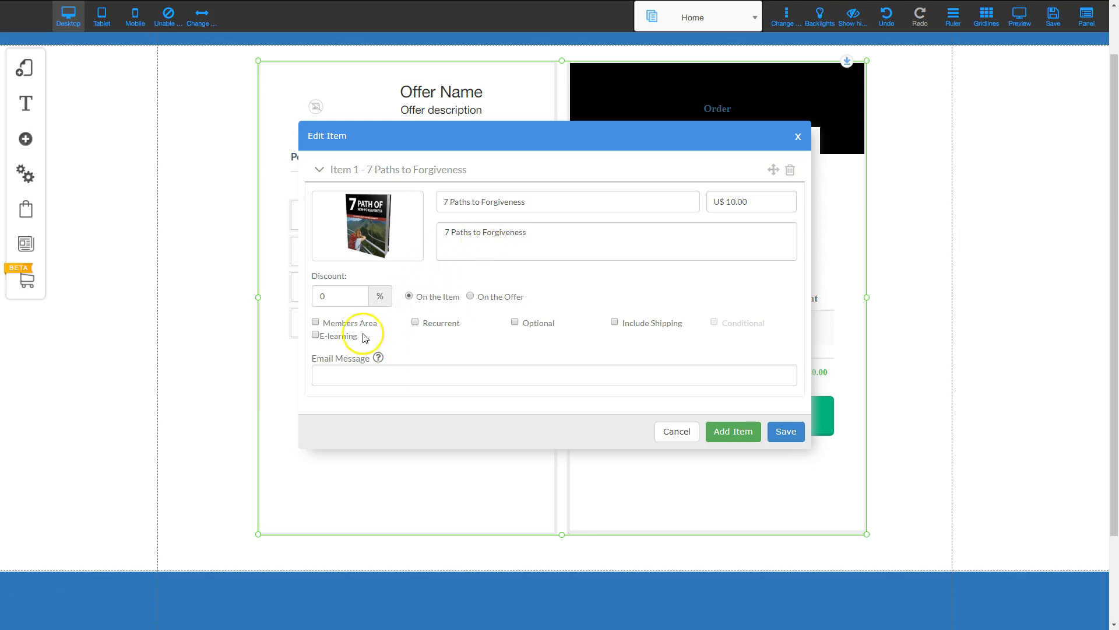
# - Try Item 1's E-learning option, view the courses that can be released and switch the option back off
pyautogui.click(315, 335)
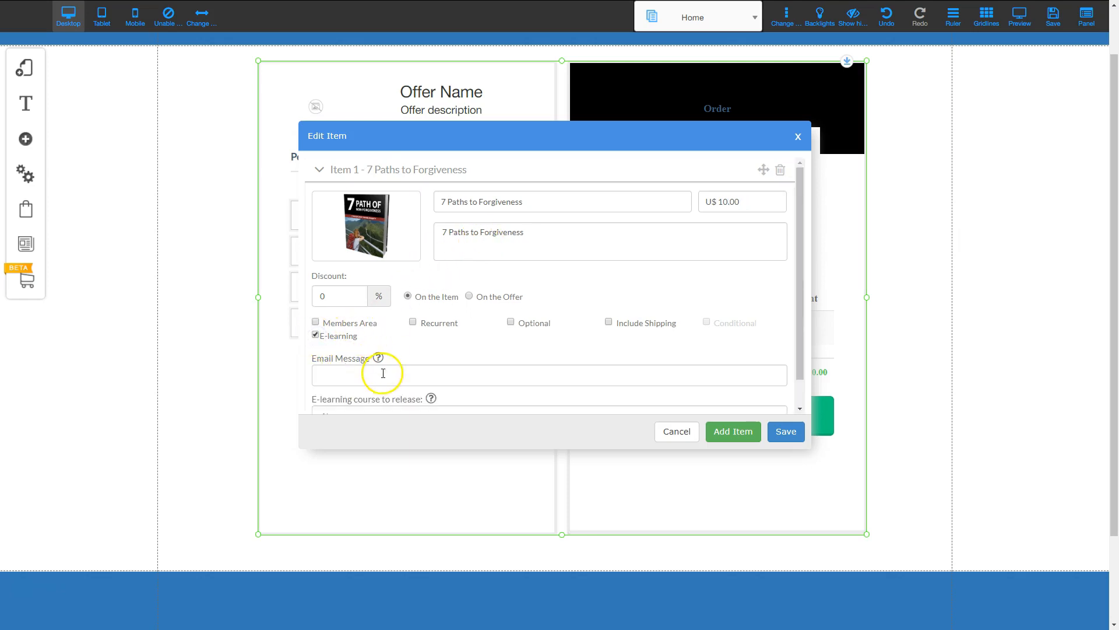
pyautogui.scroll(-1, 385, 376)
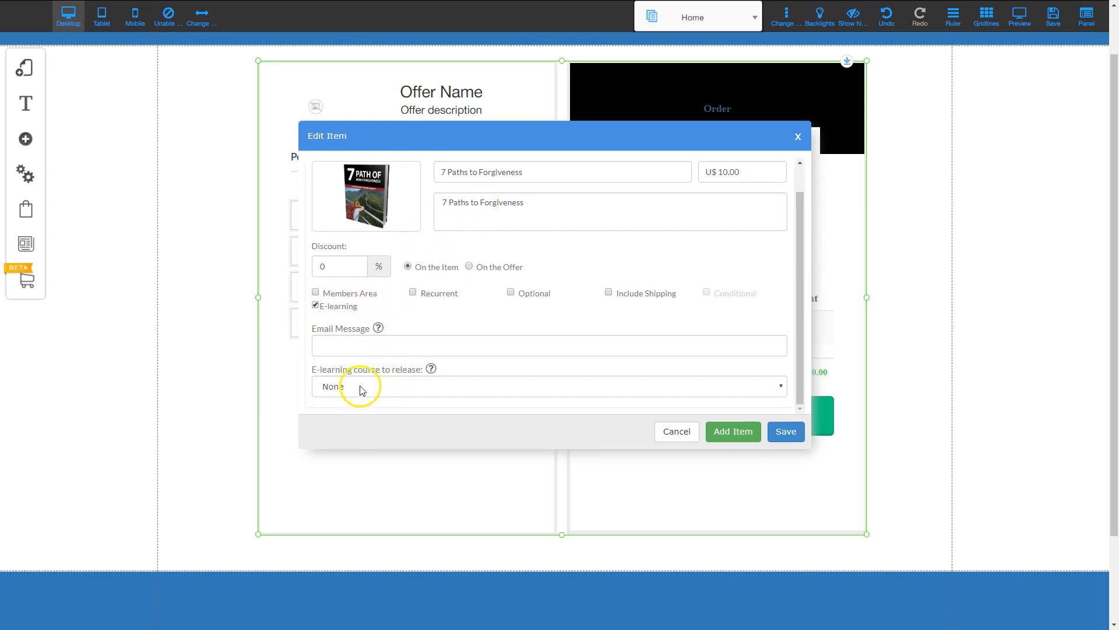
pyautogui.click(360, 388)
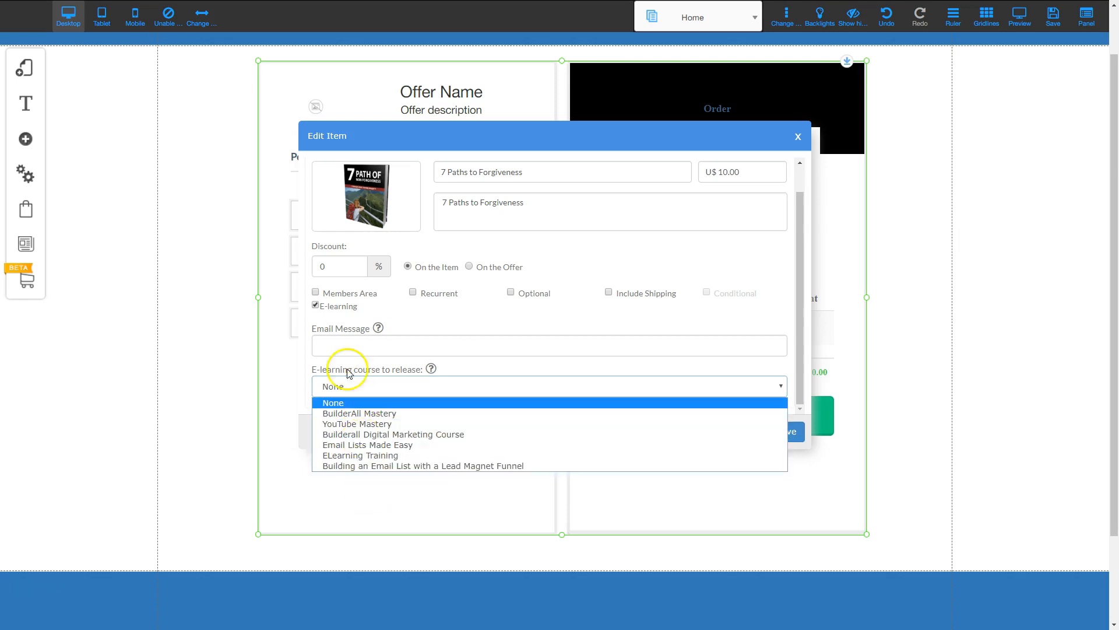
pyautogui.click(315, 306)
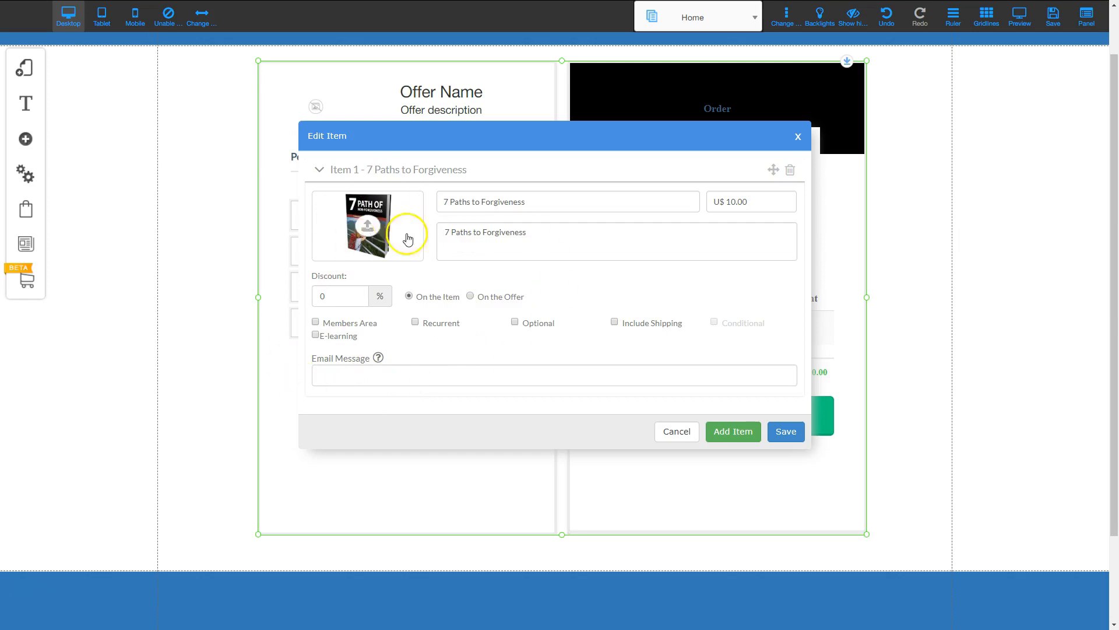
# - Add a second item to the offer and give it the Freedom in Forgiveness package image from the stored files
pyautogui.click(733, 433)
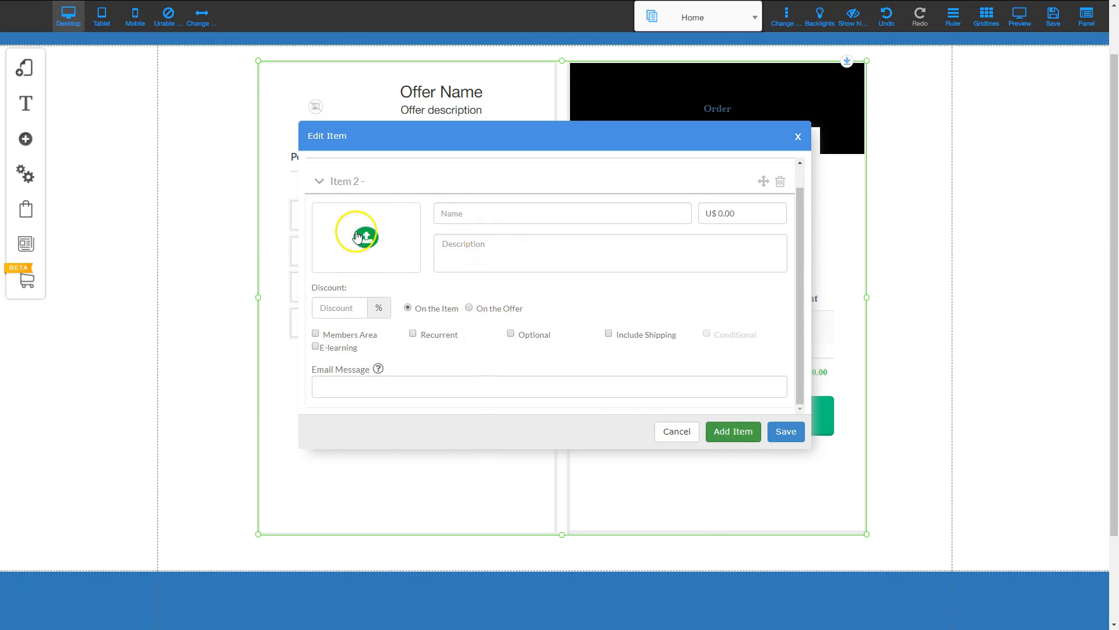
pyautogui.click(366, 238)
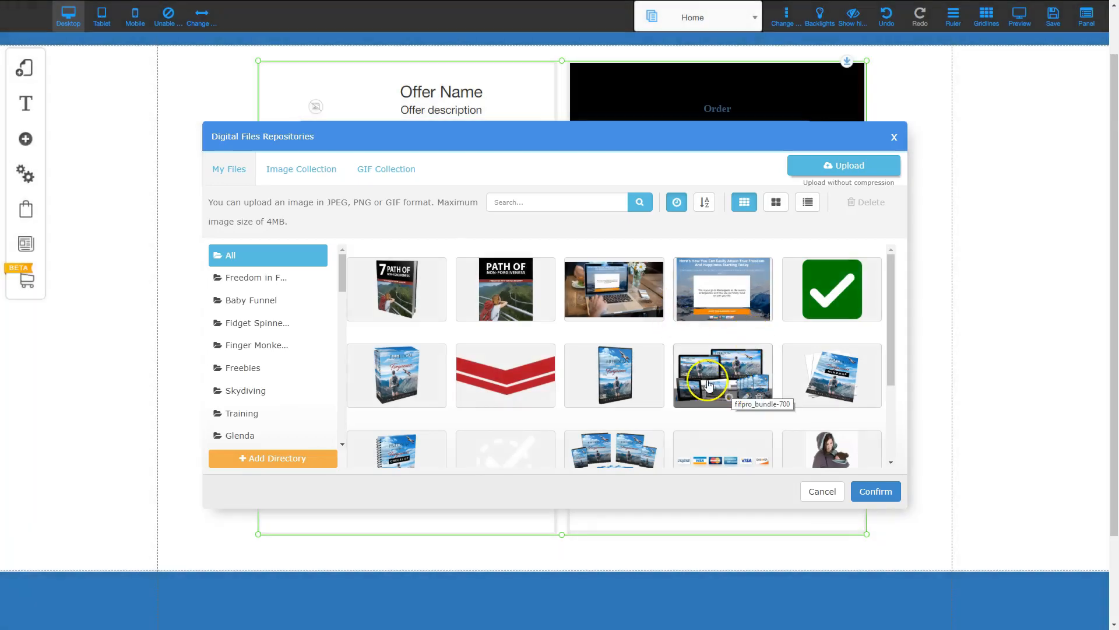
pyautogui.scroll(-1, 723, 408)
pyautogui.scroll(-1, 722, 407)
pyautogui.scroll(3, 717, 396)
pyautogui.click(609, 447)
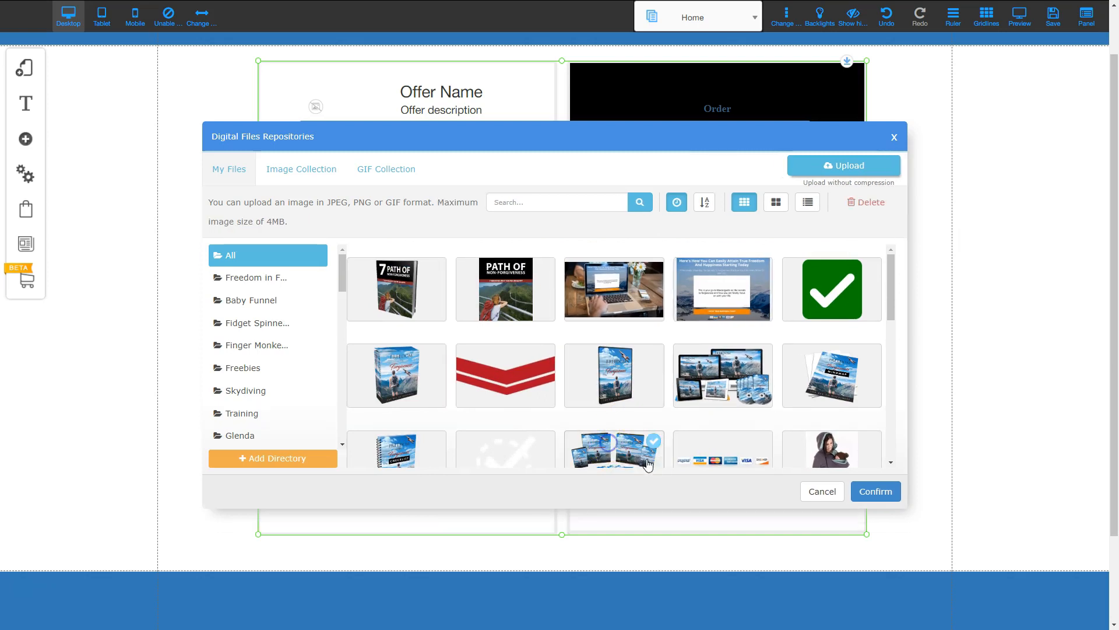
pyautogui.click(877, 492)
# - Set Item 2's name and description to "Freedom in Forgiveness Package" and its price to 50.00
pyautogui.click(476, 208)
pyautogui.write('Freedom in Forgiveness Package')
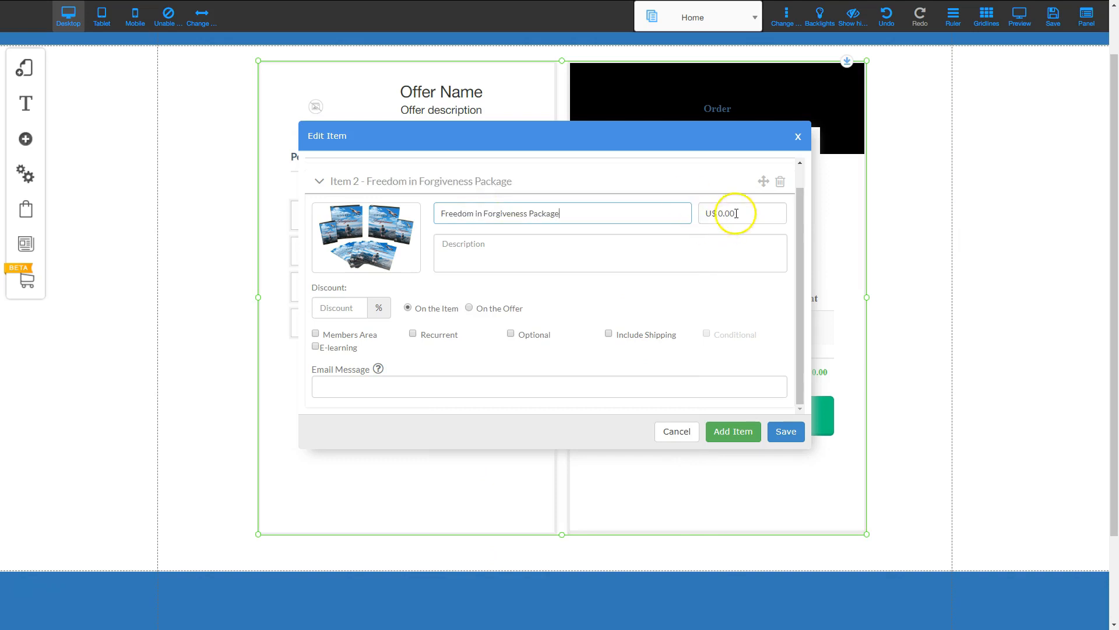
pyautogui.moveTo(737, 214); pyautogui.dragTo(700, 220)
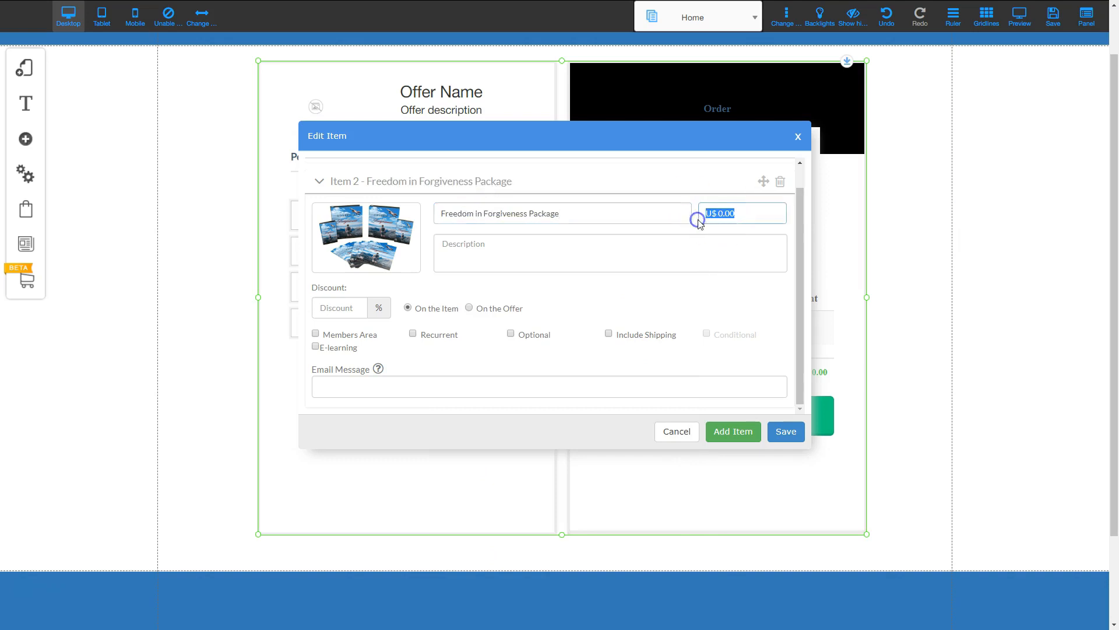
pyautogui.tripleClick(575, 214)
pyautogui.hotkey('ctrl', 'c')
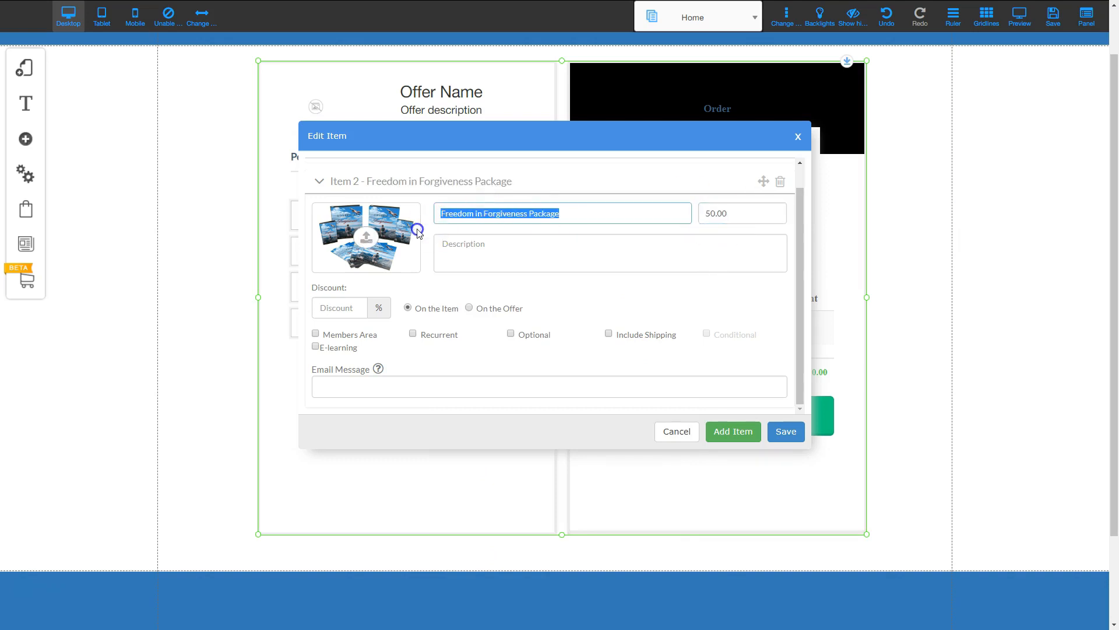
pyautogui.click(589, 257)
pyautogui.hotkey('ctrl', 'v')
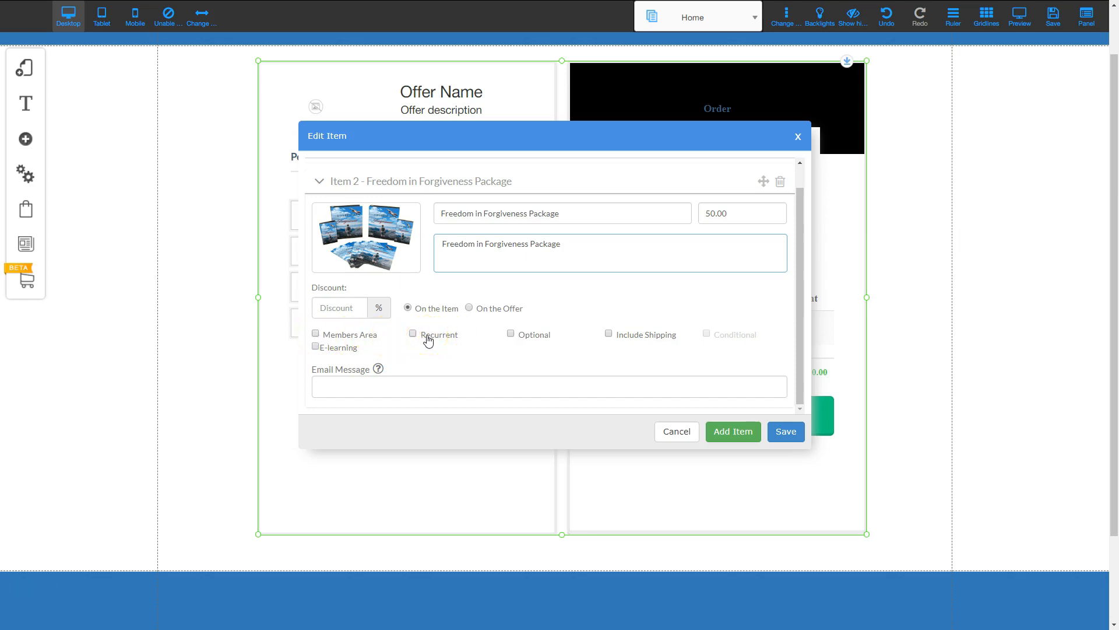
# - Make the Freedom in Forgiveness Package an optional item in the offer
pyautogui.click(509, 335)
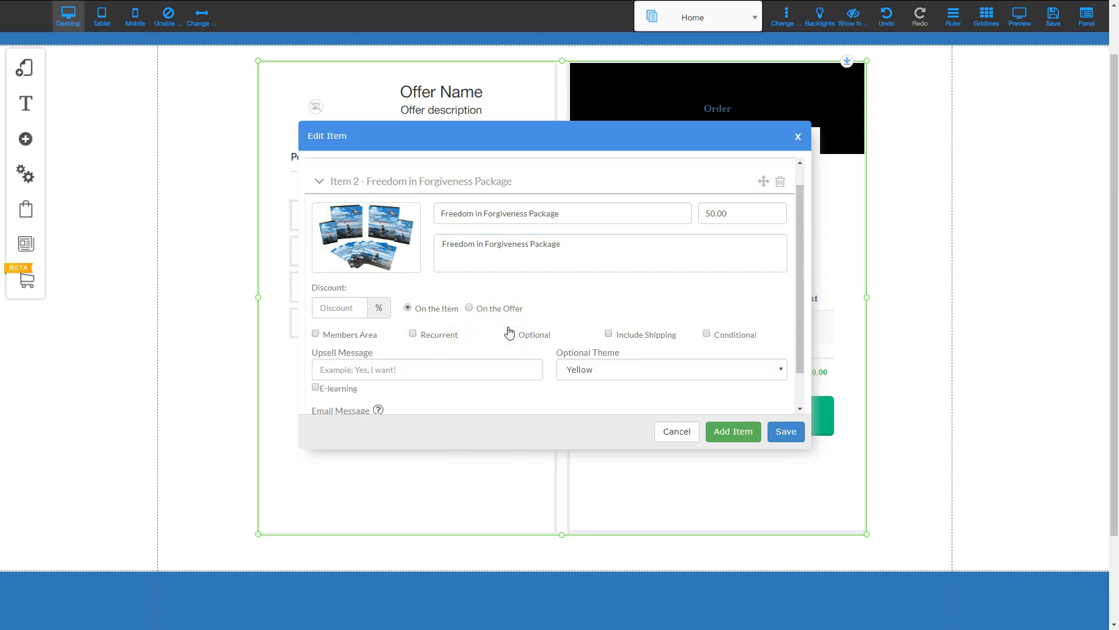
pyautogui.scroll(1, 483, 316)
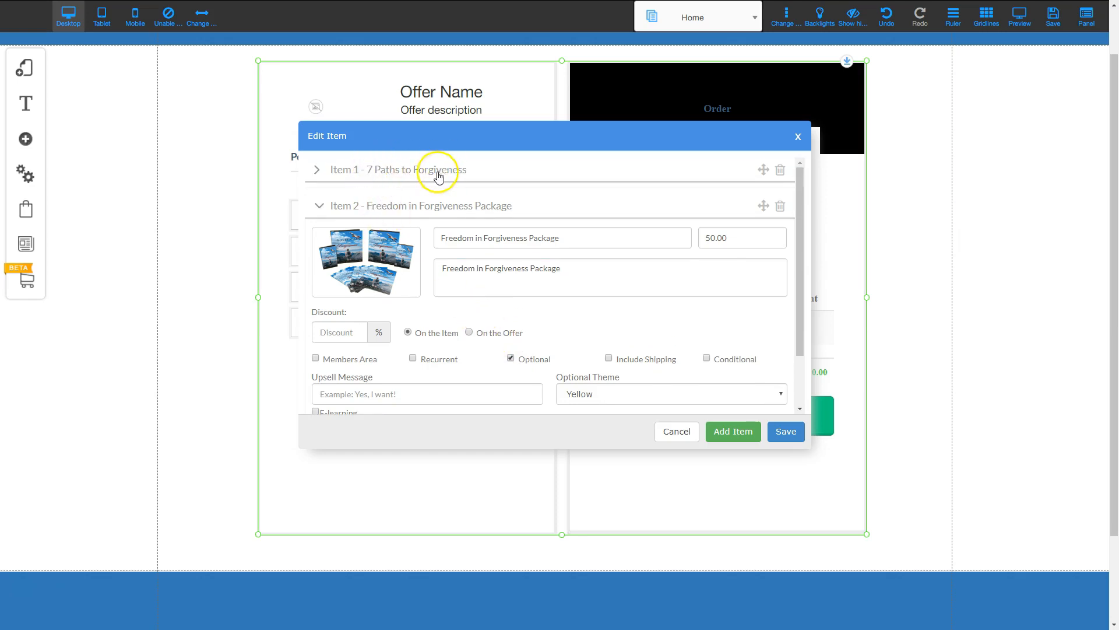
pyautogui.moveTo(387, 279)
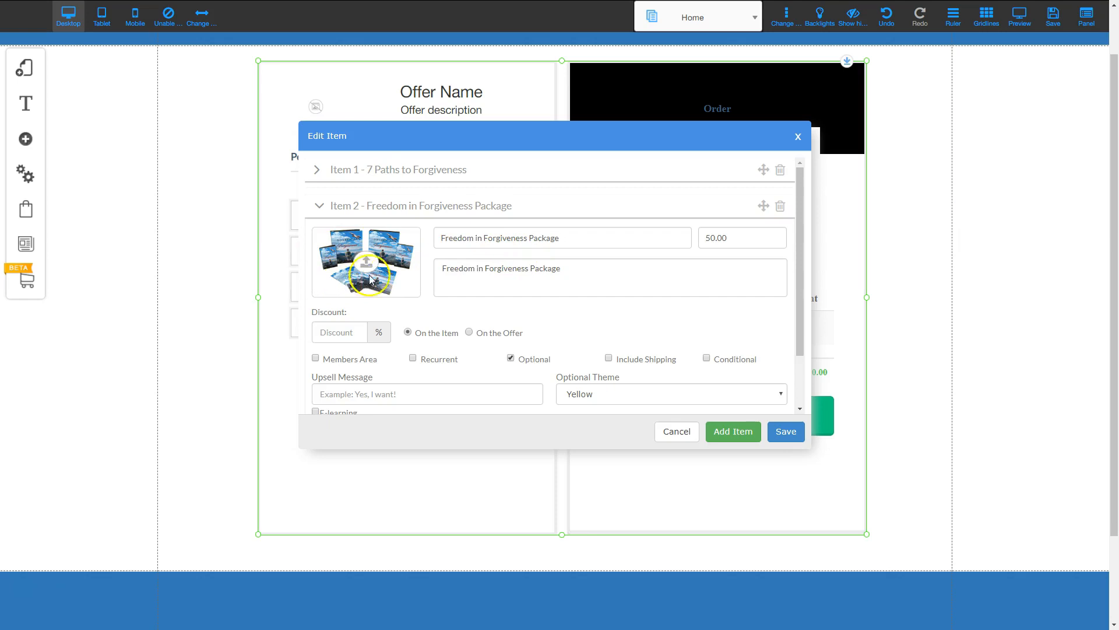
# - Try Item 2's Conditional option, view the items available as a condition and switch the option back off
pyautogui.scroll(-1, 532, 374)
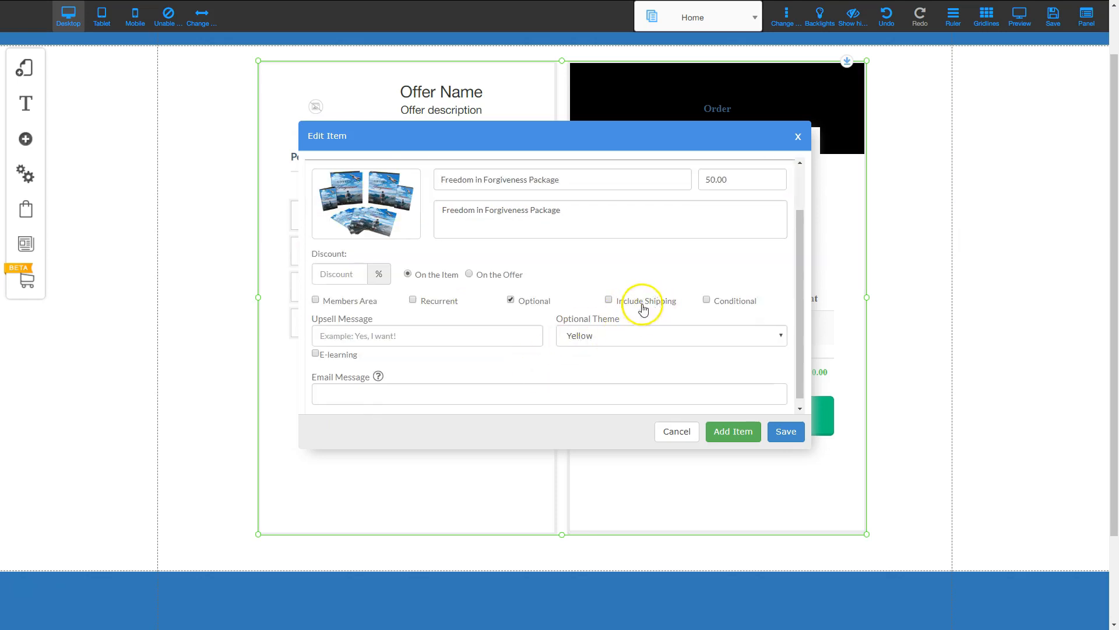
pyautogui.click(707, 300)
pyautogui.click(348, 337)
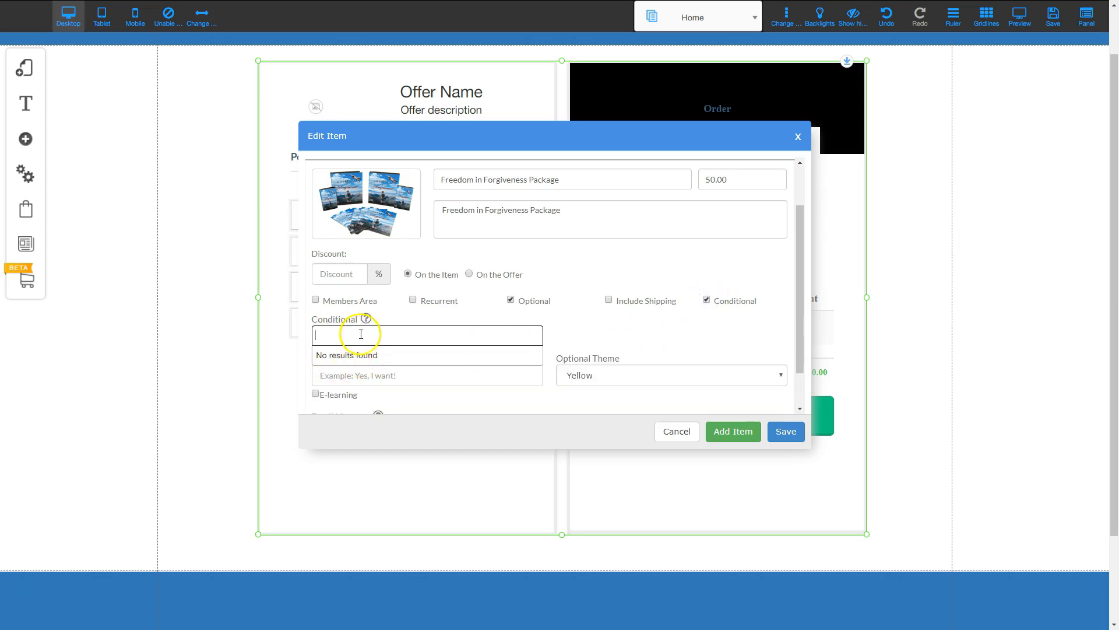
pyautogui.click(707, 300)
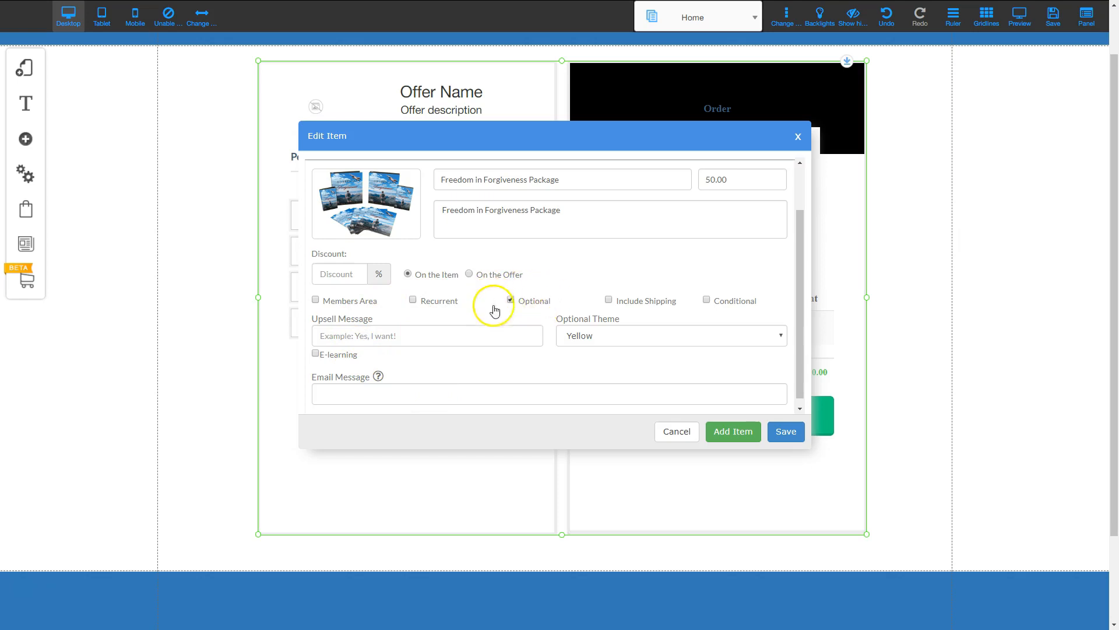
# - Set Item 2's upsell message to "Yes I want this." and its optional theme to Blue
pyautogui.click(351, 334)
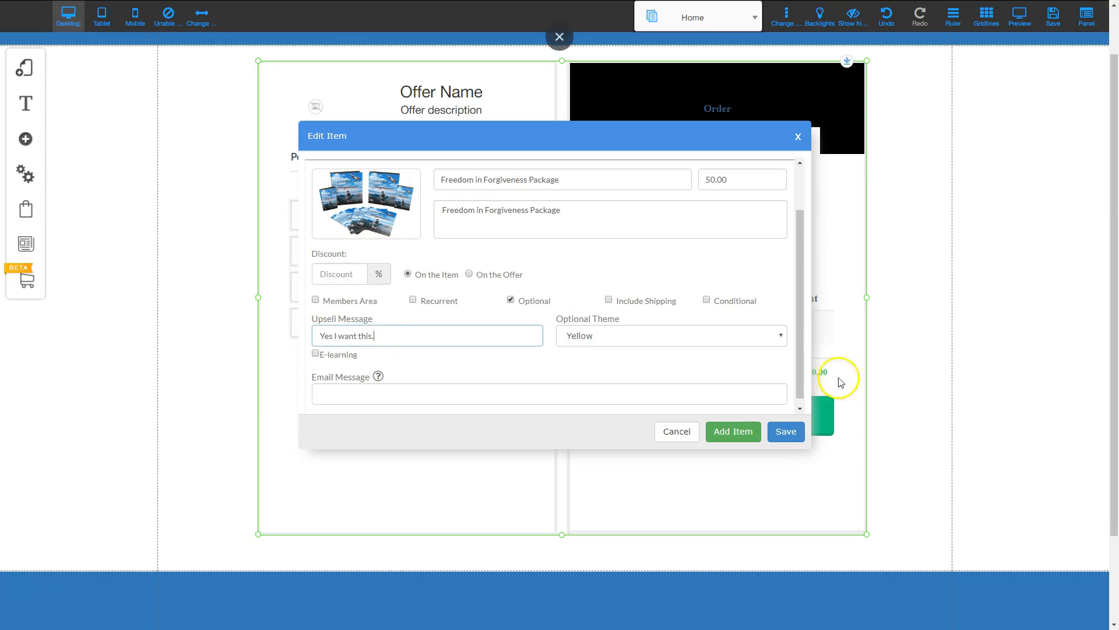
pyautogui.click(574, 334)
pyautogui.click(580, 354)
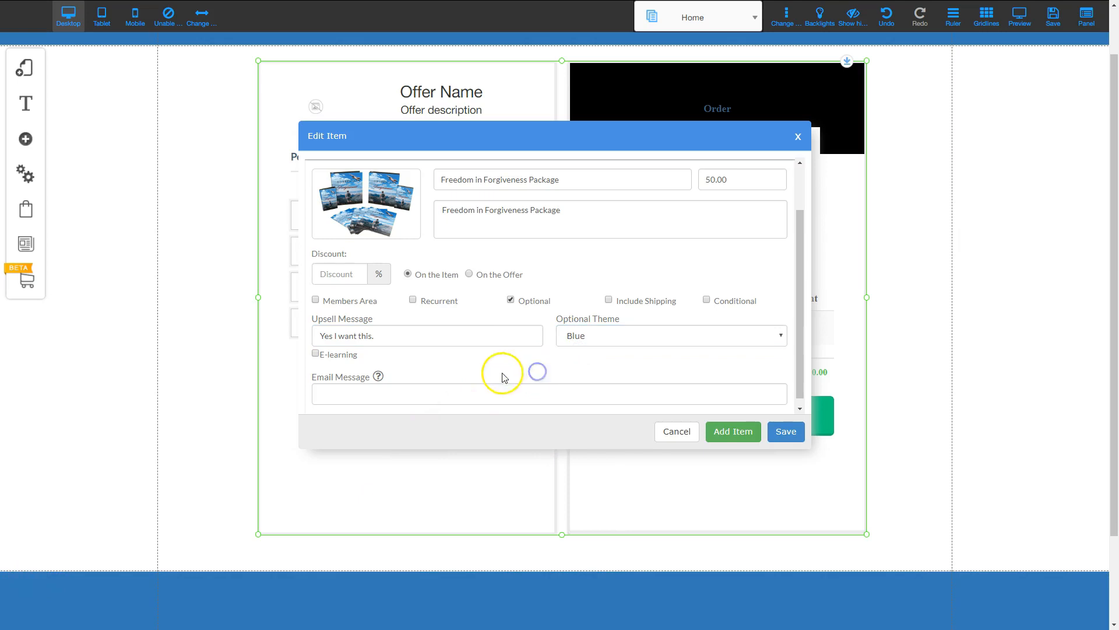
pyautogui.scroll(-1, 466, 368)
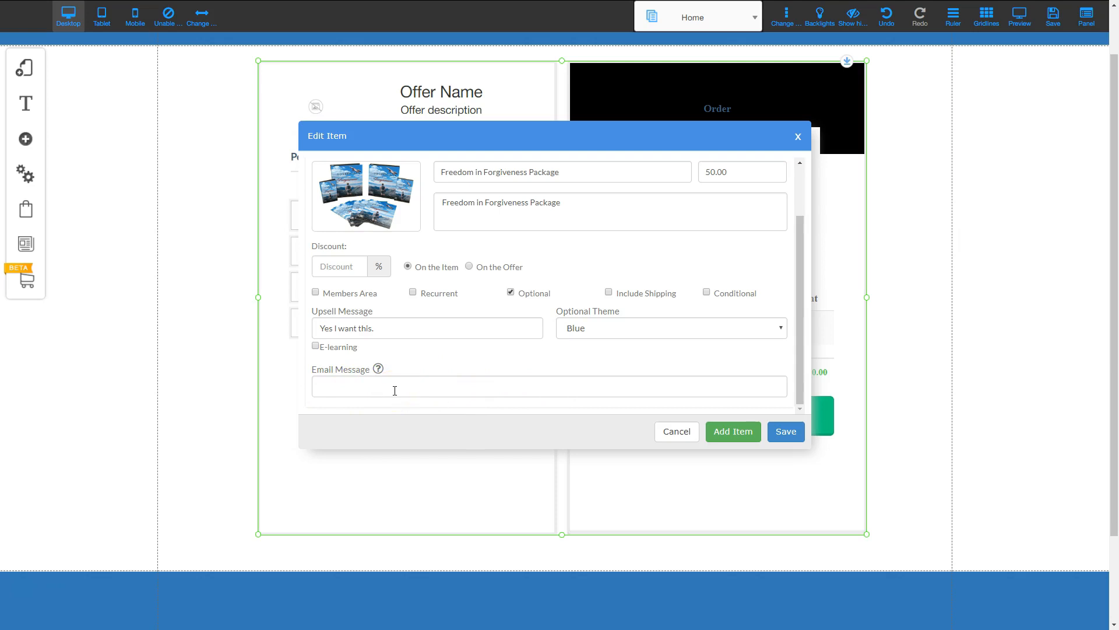
pyautogui.scroll(2, 409, 390)
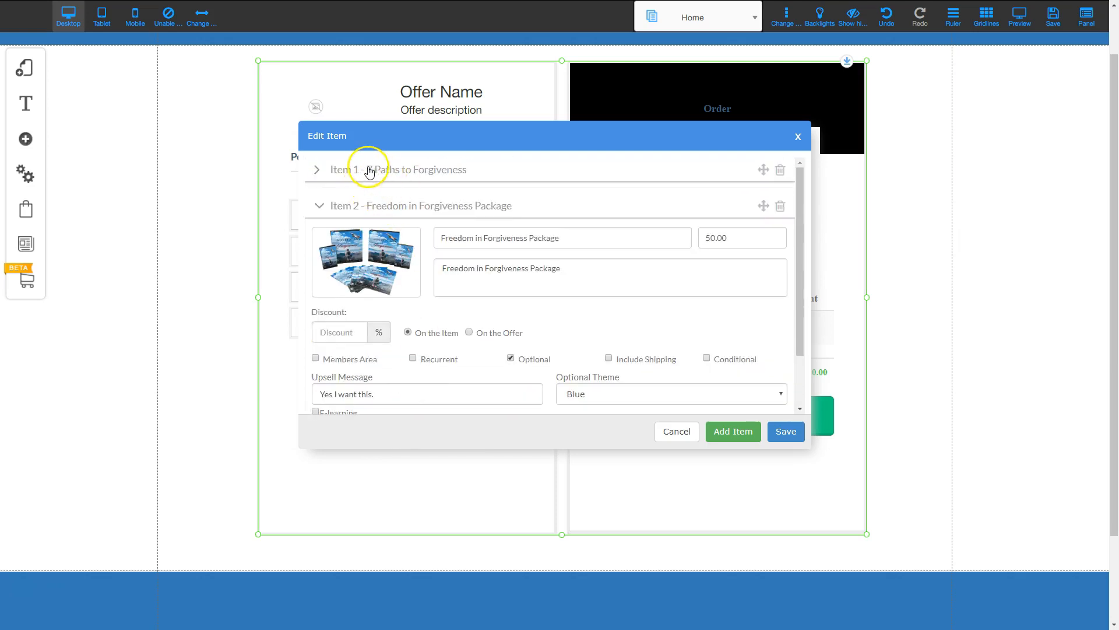
# - Review Item 1's settings and save the offer with both items
pyautogui.click(416, 171)
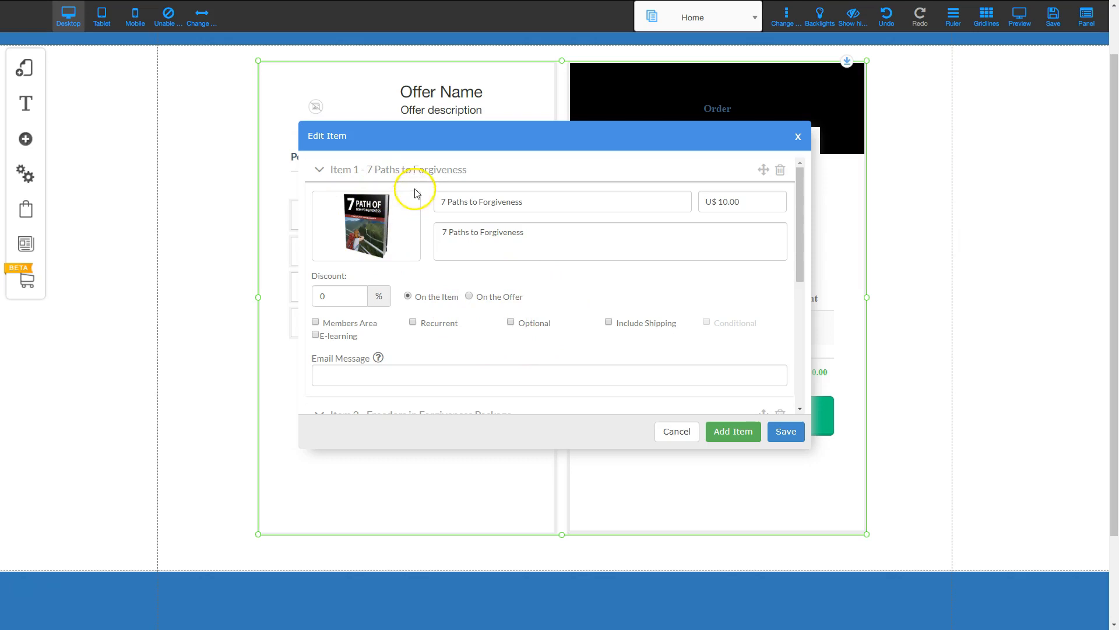
pyautogui.click(417, 169)
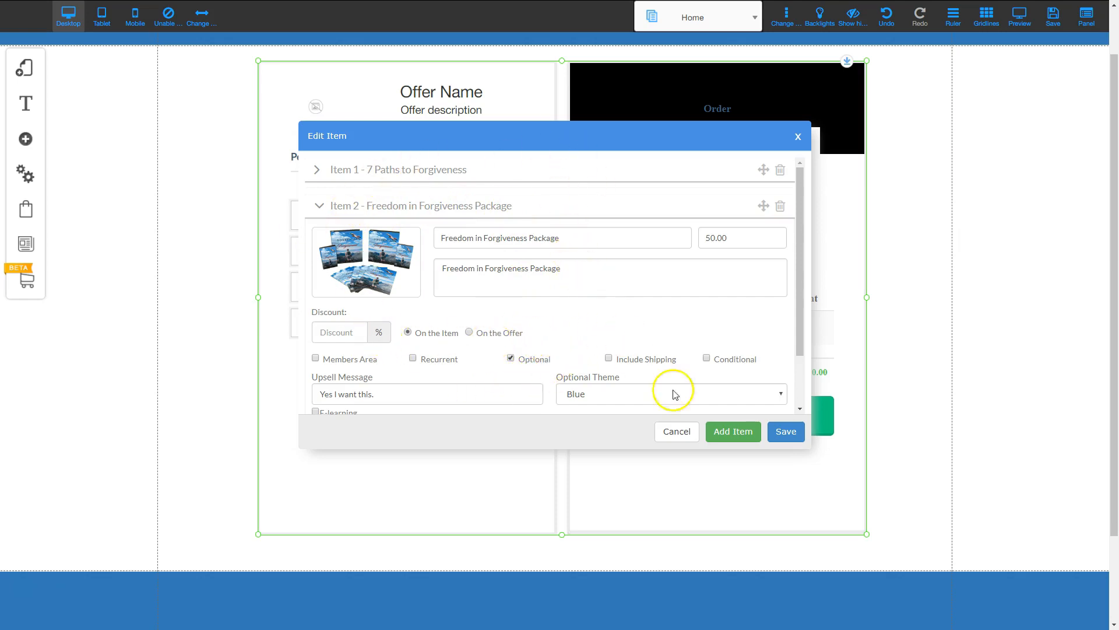
pyautogui.click(786, 433)
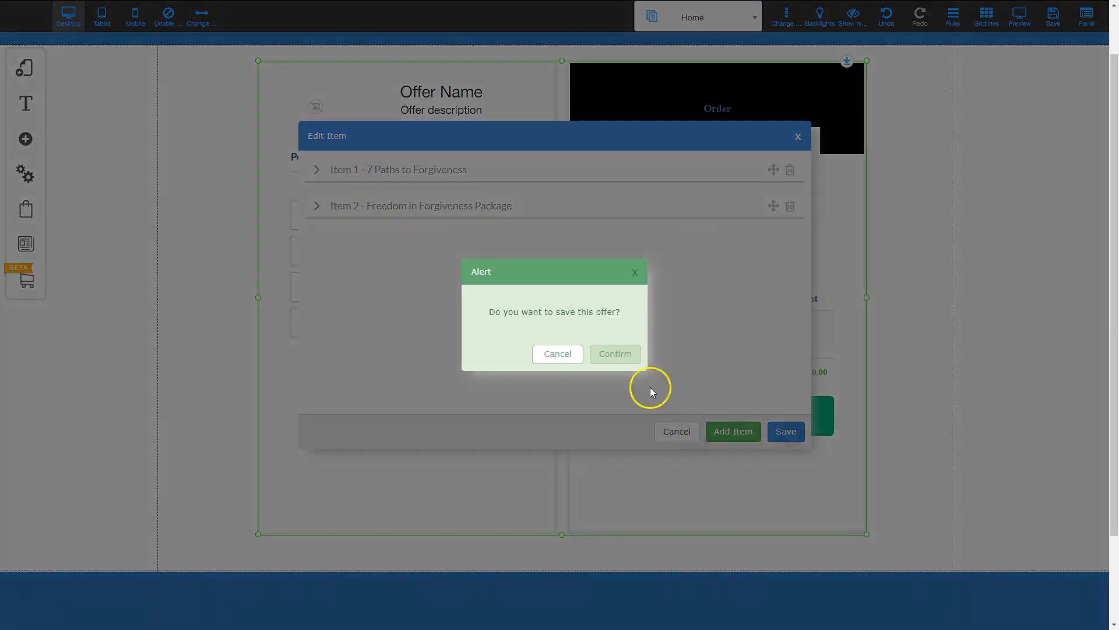
pyautogui.click(616, 357)
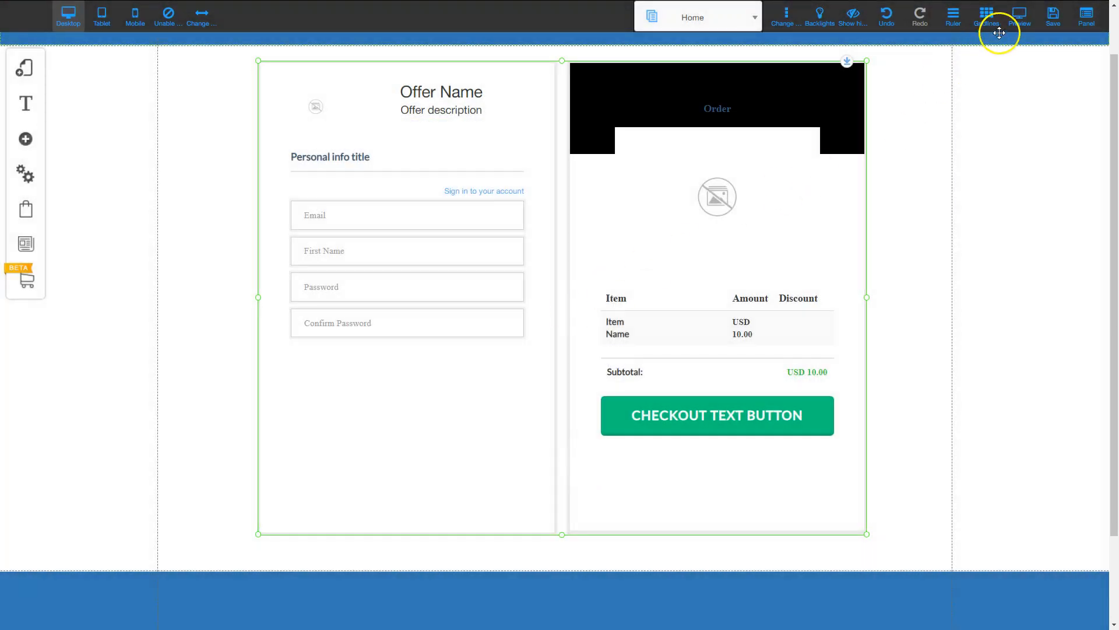
# - Preview the Home page's checkout and test selecting the optional Freedom in Forgiveness Package
pyautogui.click(1020, 30)
pyautogui.click(1028, 21)
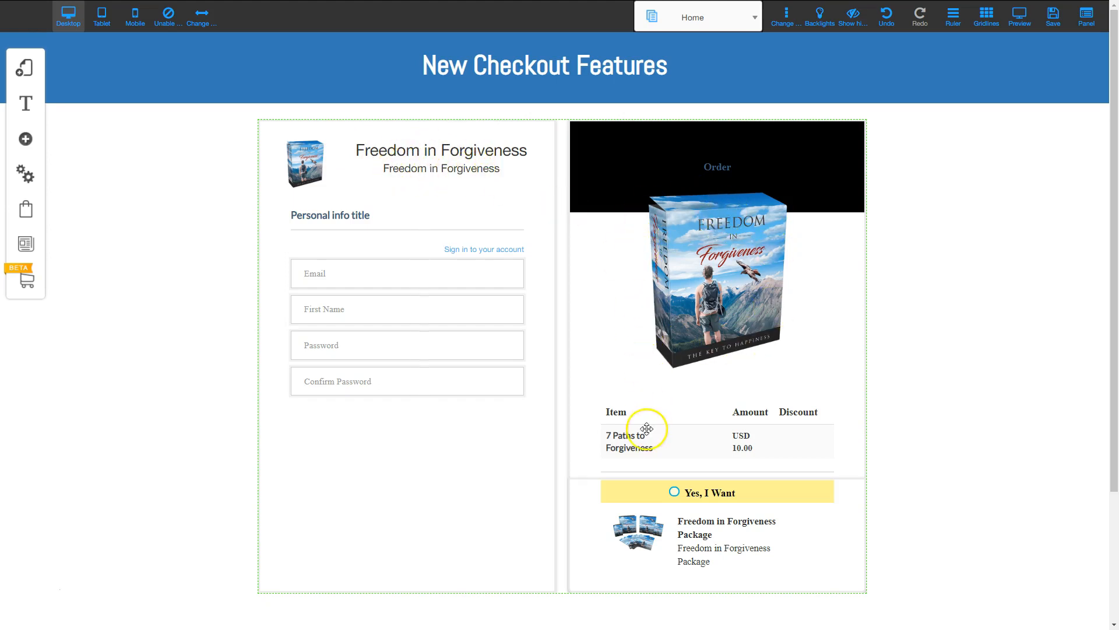
pyautogui.scroll(-2, 675, 492)
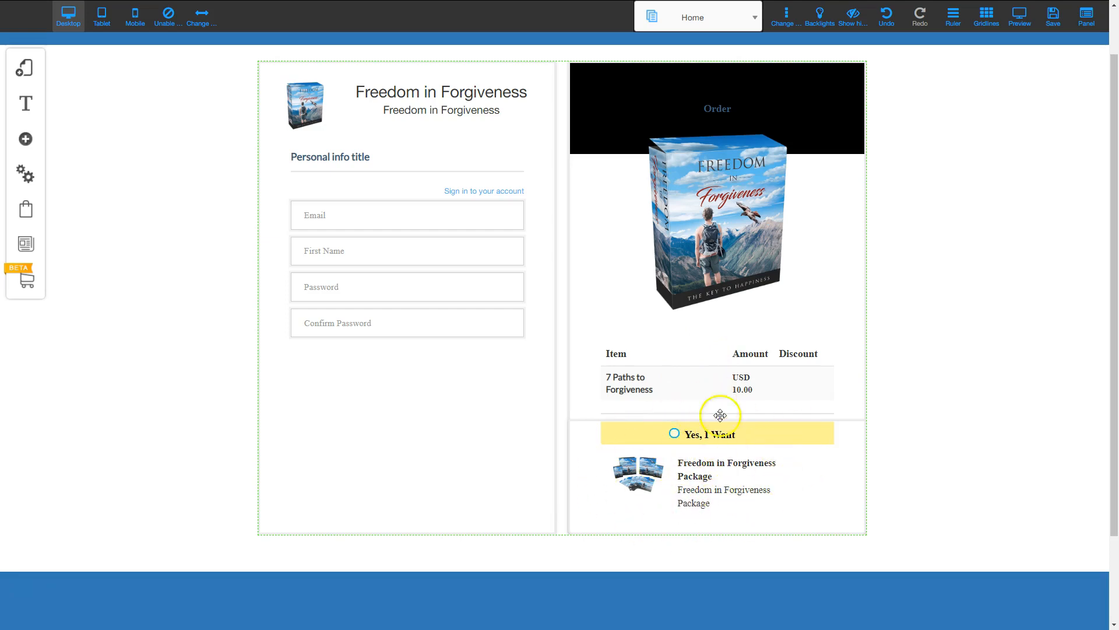
pyautogui.click(1013, 25)
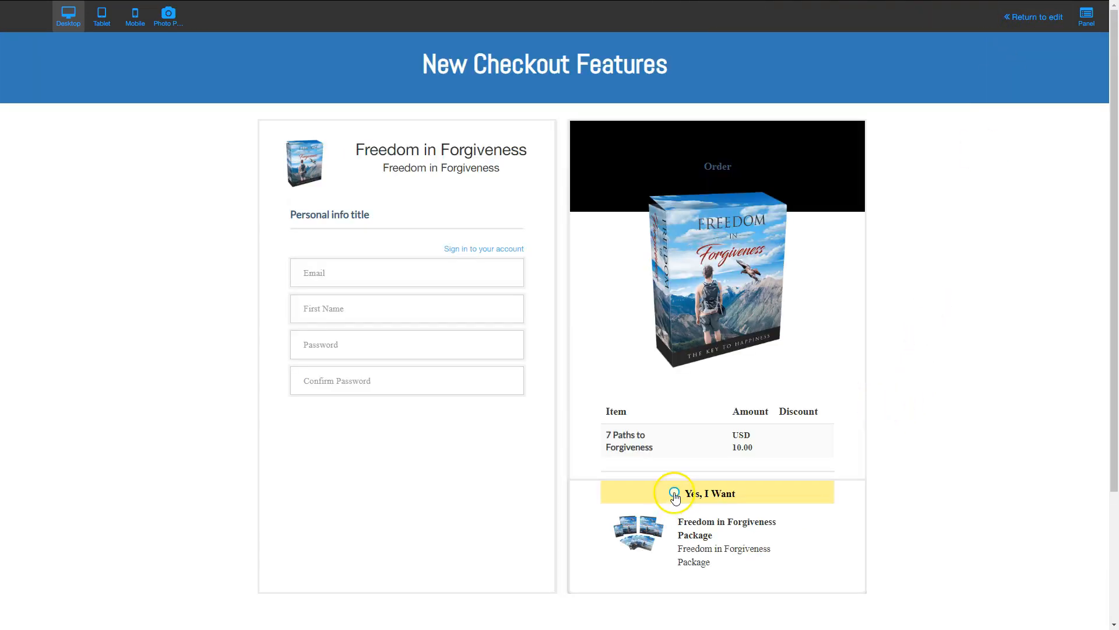
pyautogui.click(676, 494)
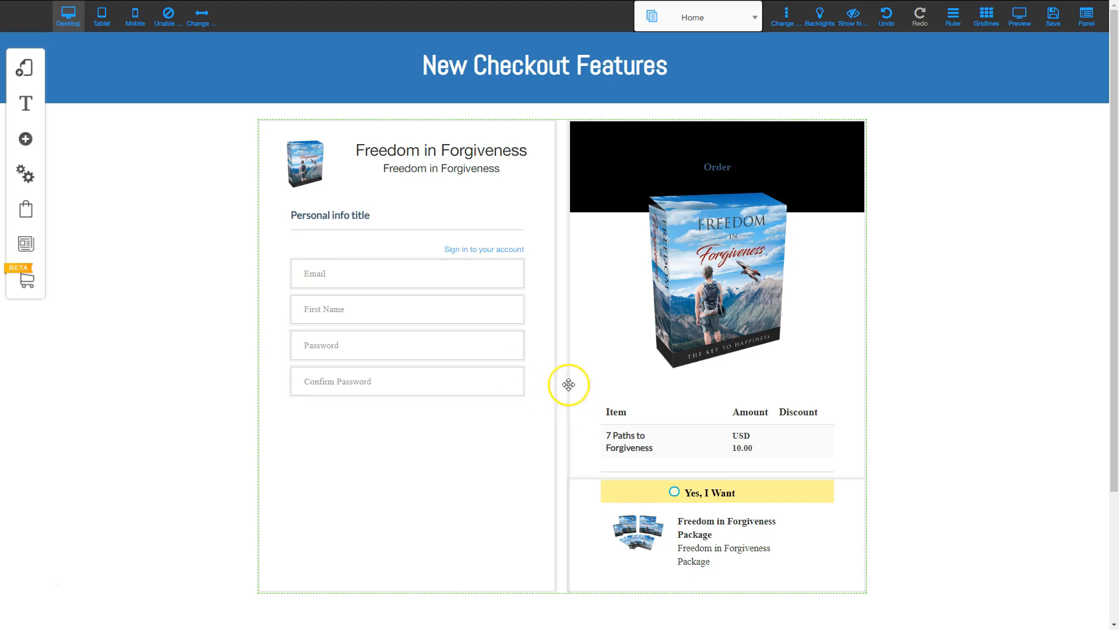
# - Change the checkout's appearance theme to Default and look over the resulting layout
pyautogui.click(570, 366)
pyautogui.click(492, 282)
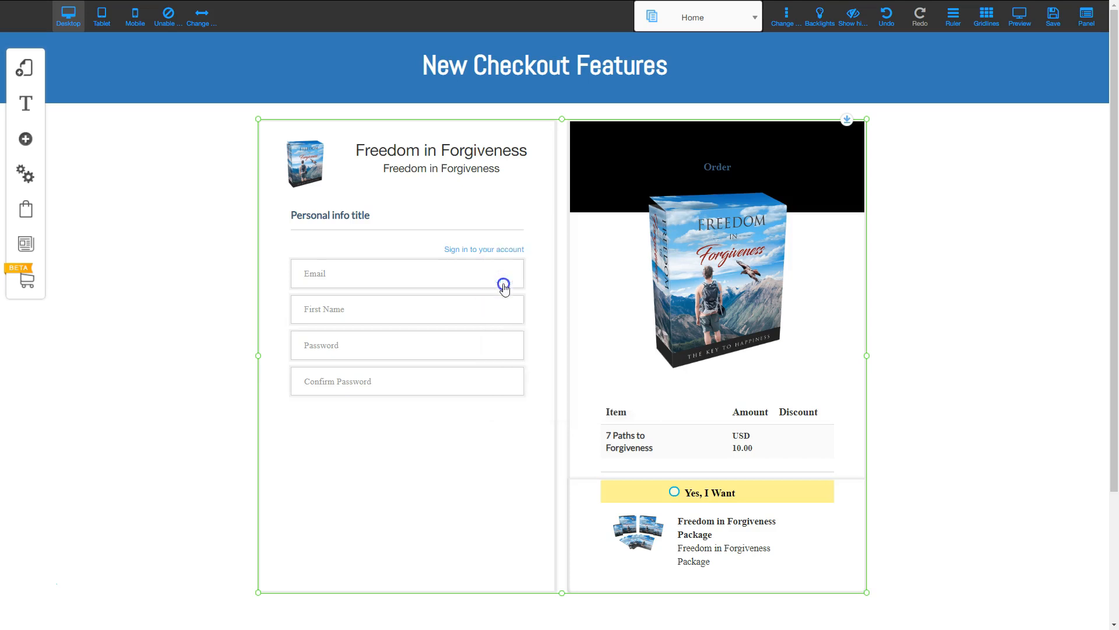
pyautogui.moveTo(497, 139); pyautogui.dragTo(940, 137)
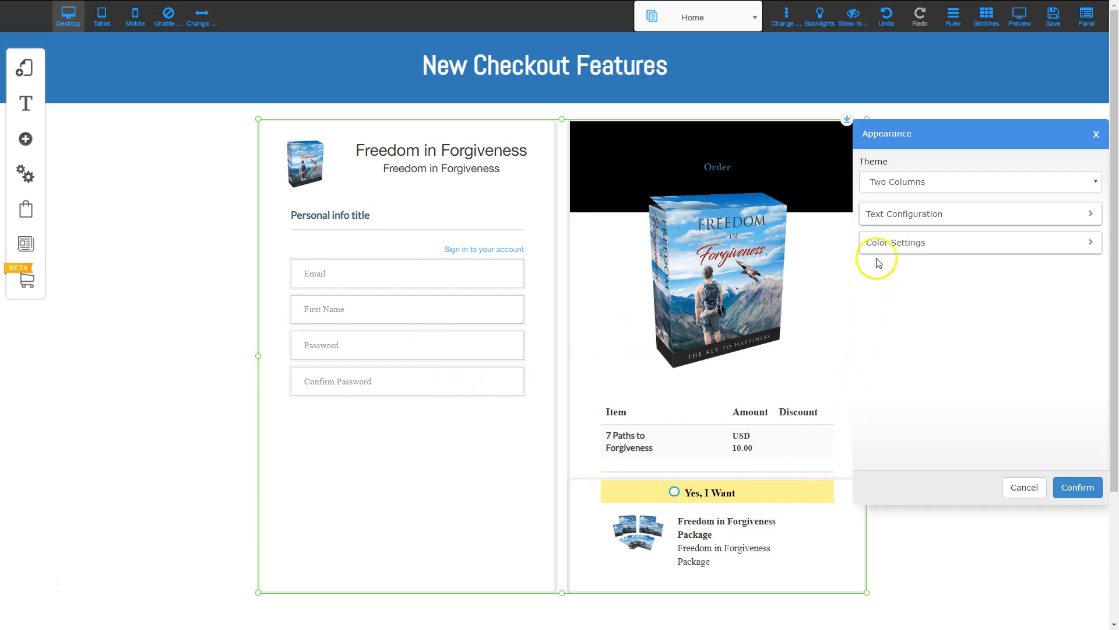
pyautogui.click(925, 184)
pyautogui.click(884, 199)
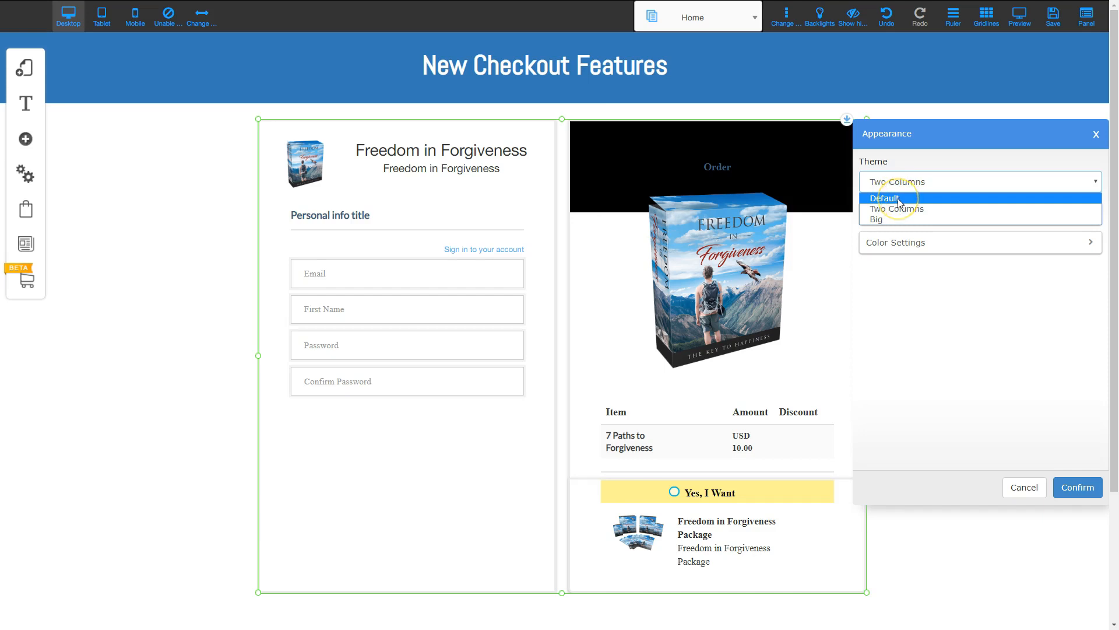
pyautogui.click(897, 198)
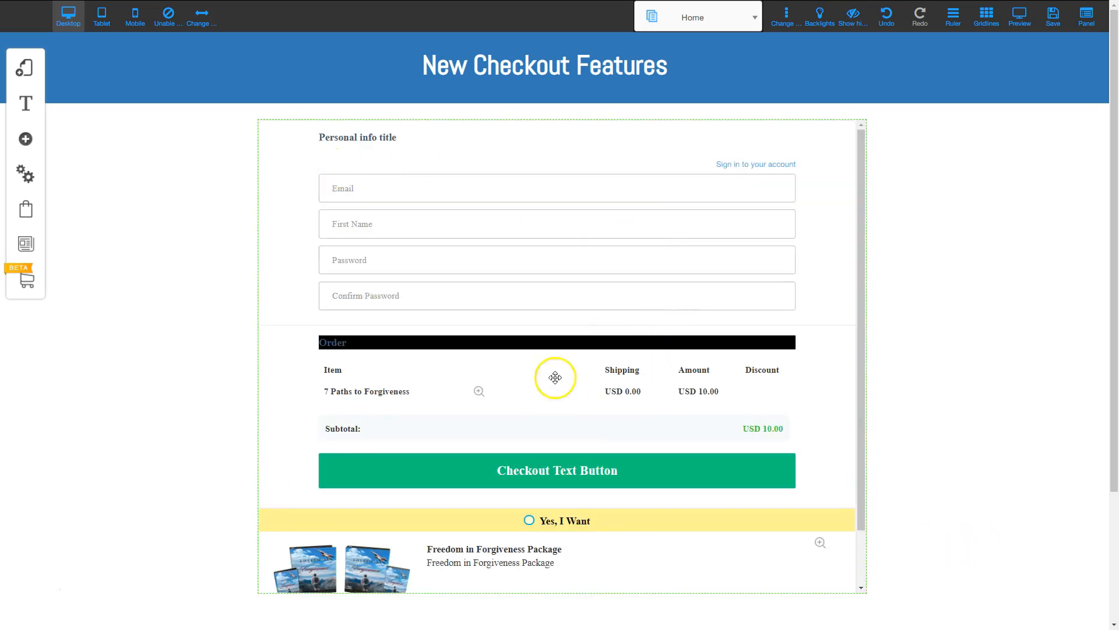
pyautogui.scroll(-3, 877, 502)
pyautogui.scroll(3, 699, 454)
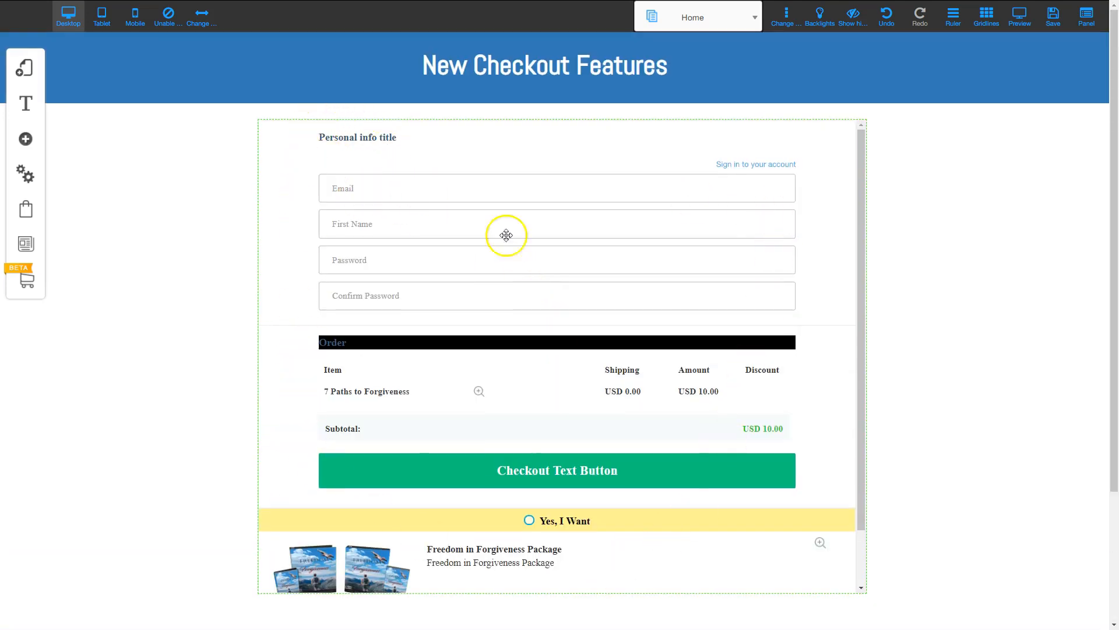
pyautogui.scroll(-3, 863, 449)
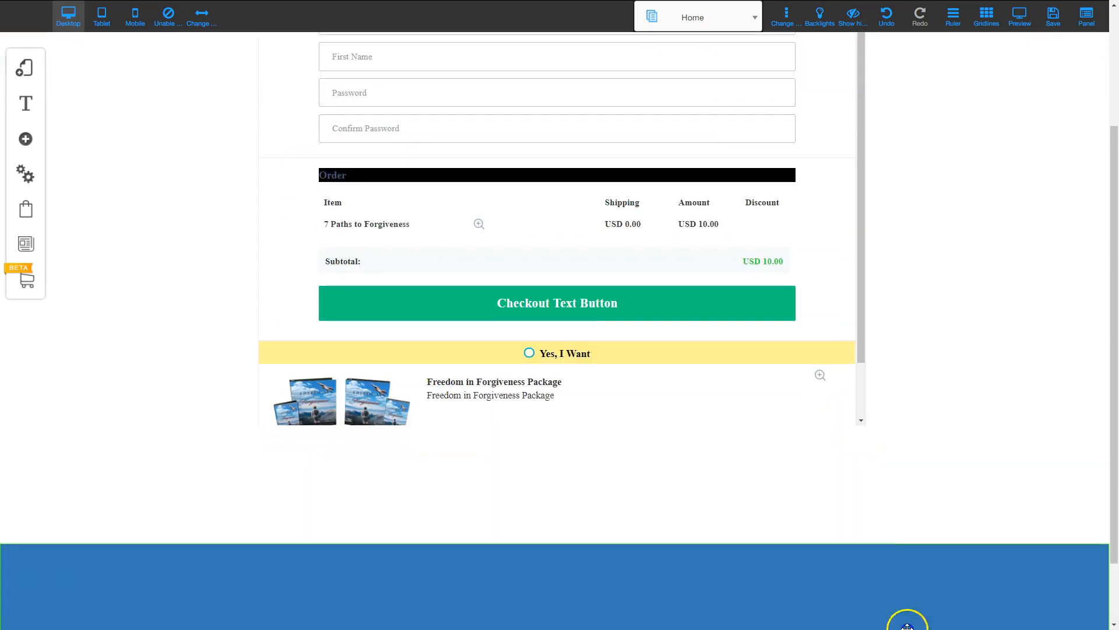
# - Extend the checkout element downward until the upsell package fits, and change its appearance theme to Two Columns
pyautogui.moveTo(563, 427); pyautogui.dragTo(567, 524)
pyautogui.scroll(2, 577, 528)
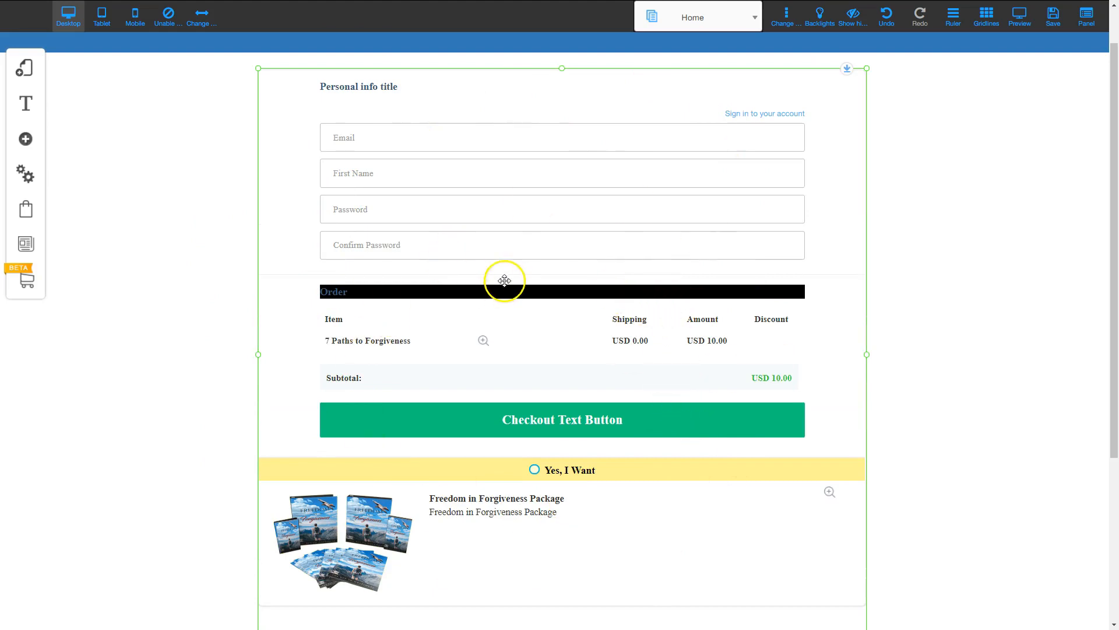
pyautogui.click(538, 261)
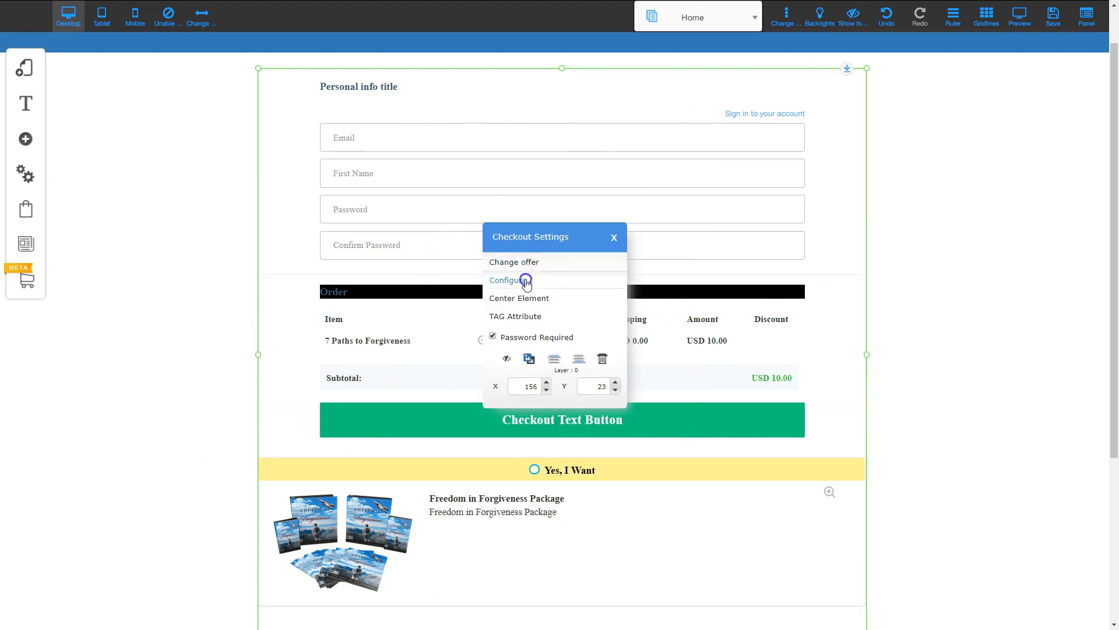
pyautogui.click(525, 278)
pyautogui.click(904, 185)
pyautogui.click(907, 209)
pyautogui.click(1079, 488)
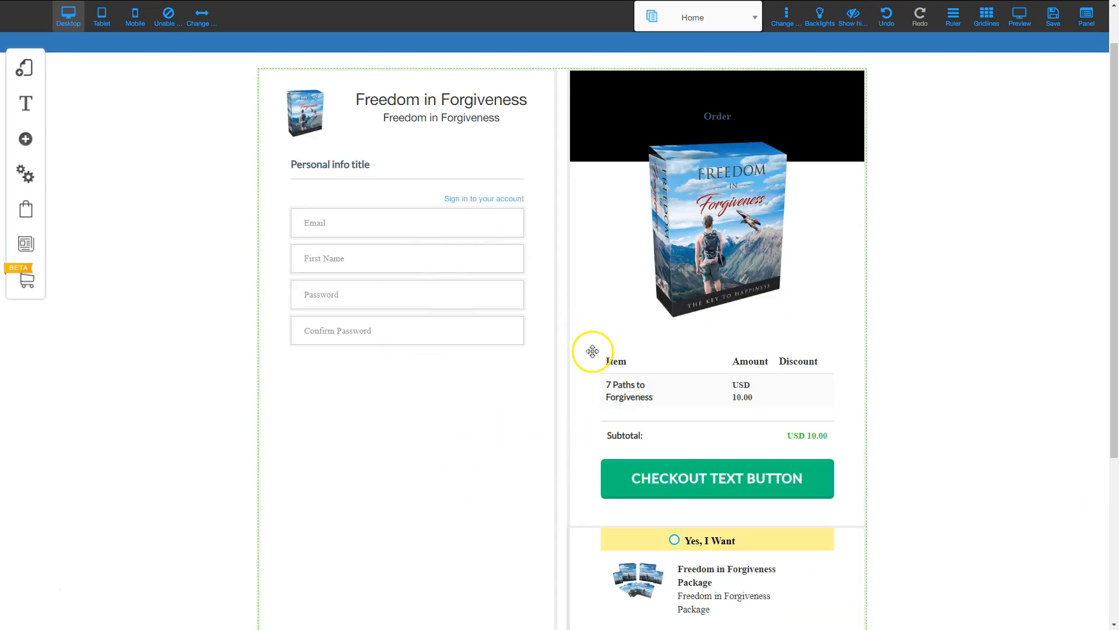
# - Change the checkout's appearance theme to Big and apply it
pyautogui.click(594, 321)
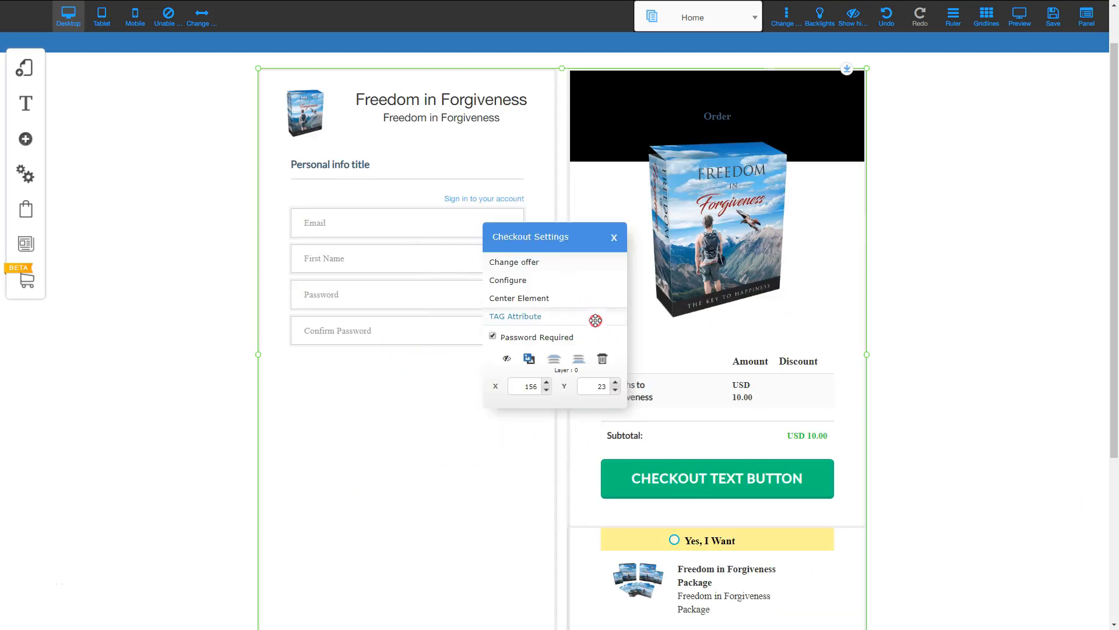
pyautogui.click(509, 281)
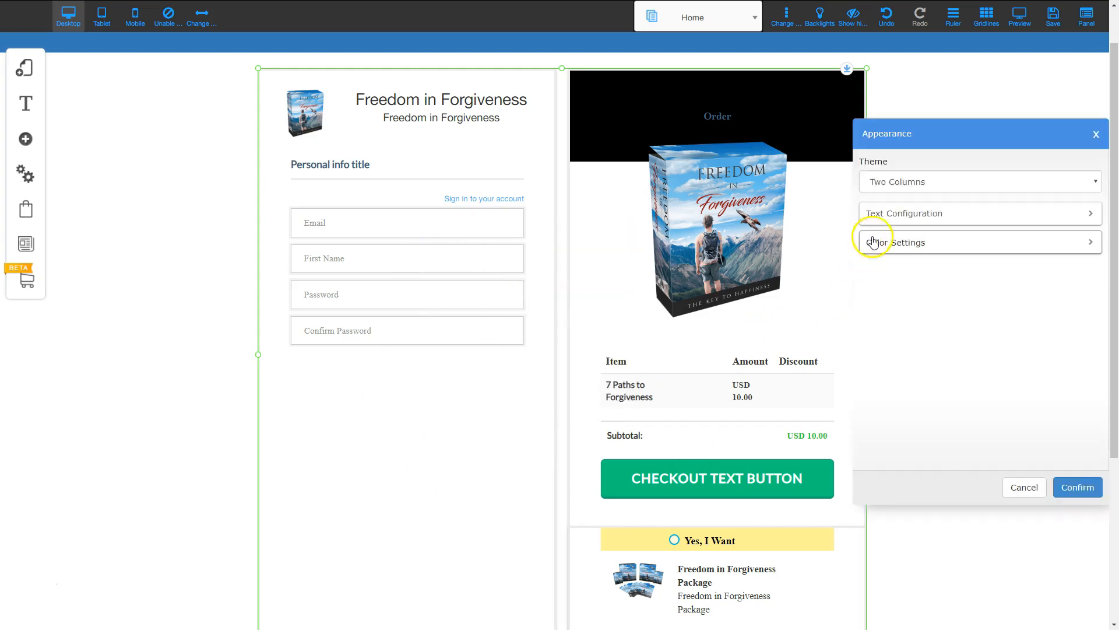
pyautogui.click(908, 183)
pyautogui.click(894, 219)
pyautogui.click(1078, 487)
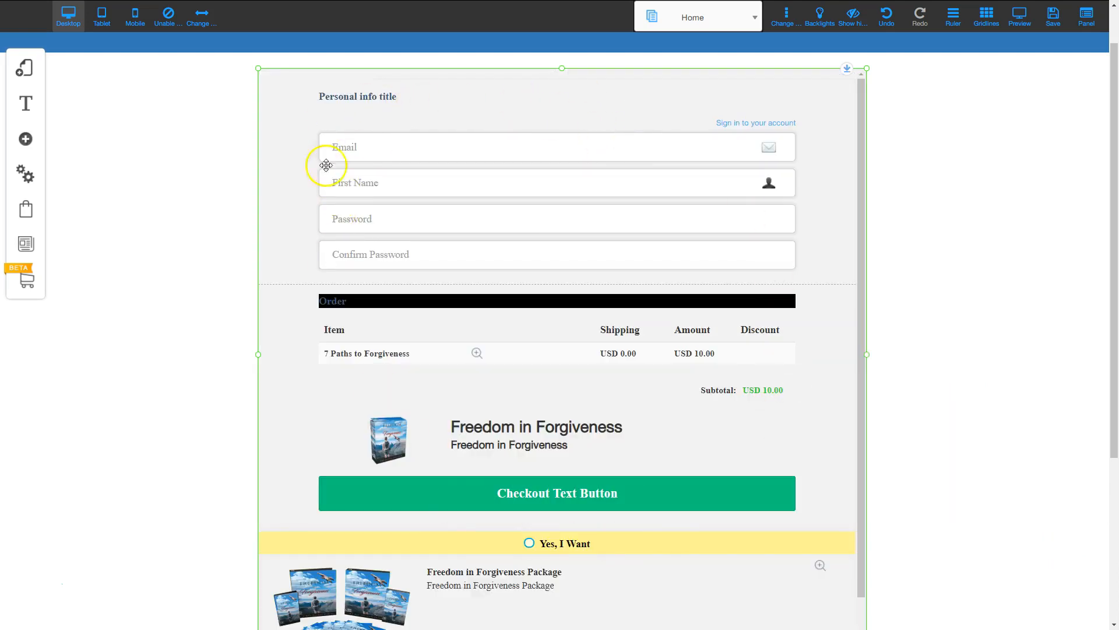
# - Look over the checkout layout and lengthen the element until the whole Freedom in Forgiveness Package upsell fits inside
pyautogui.scroll(-3, 534, 549)
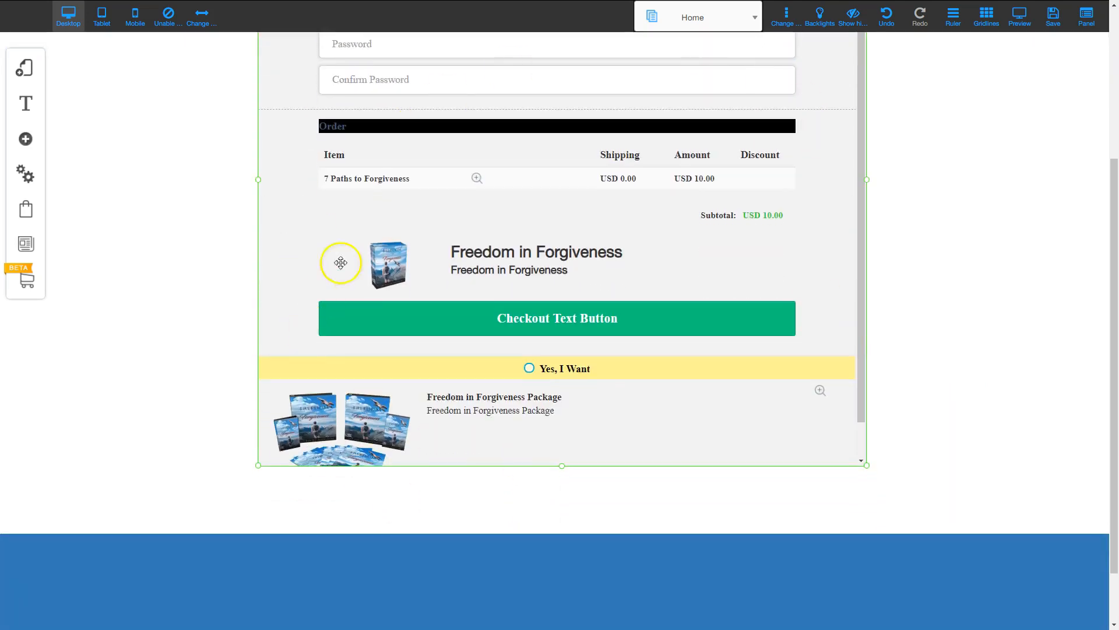
pyautogui.scroll(3, 746, 386)
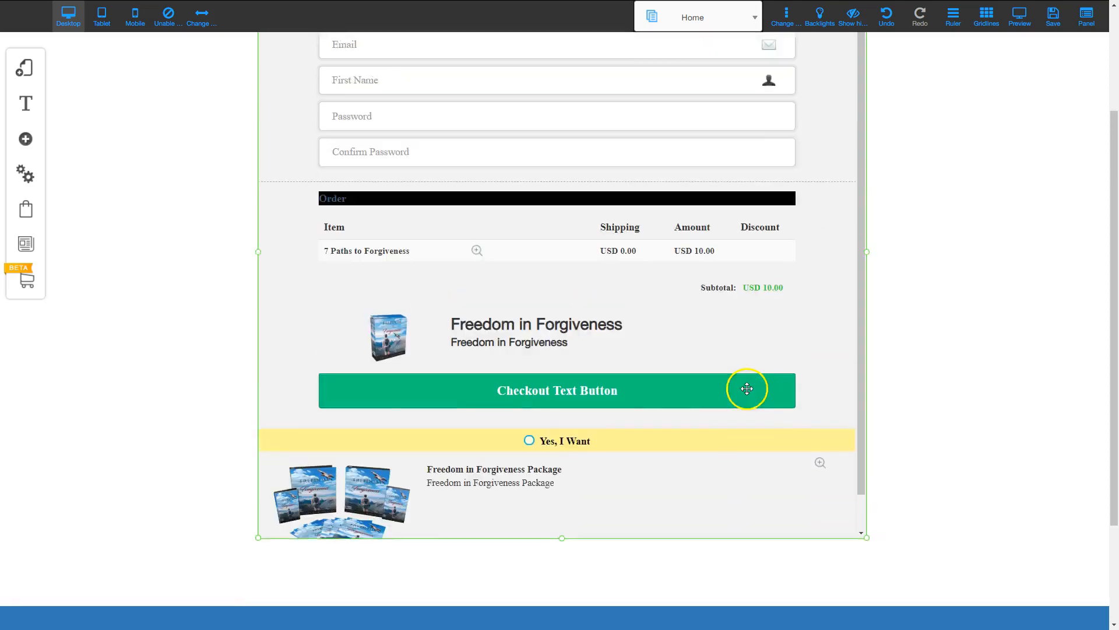
pyautogui.scroll(-4, 746, 387)
pyautogui.moveTo(562, 415); pyautogui.dragTo(570, 464)
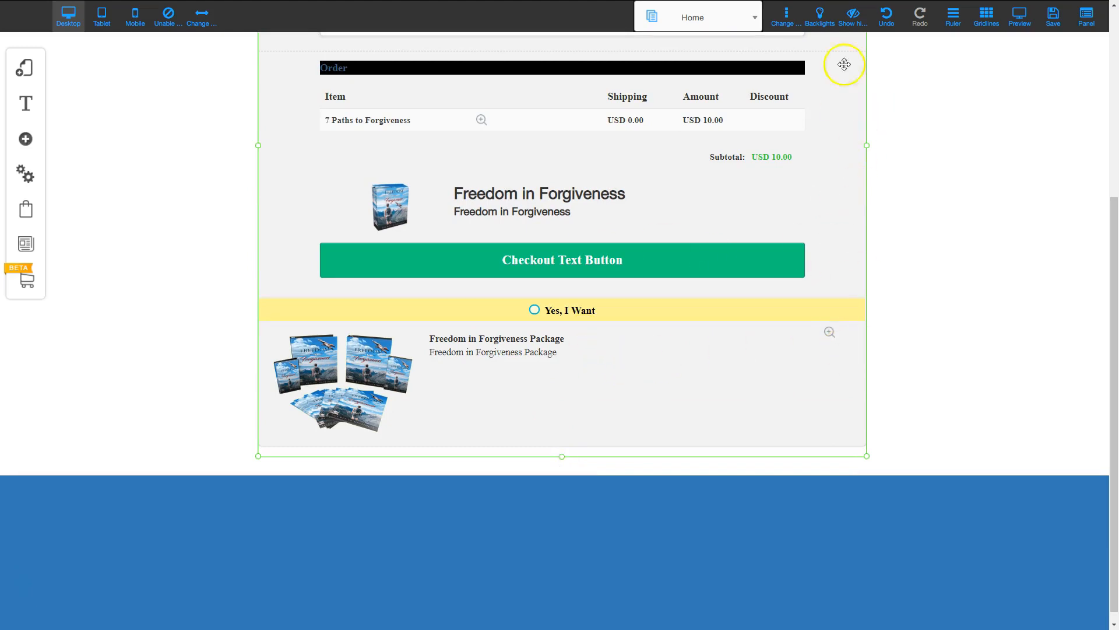
pyautogui.scroll(4, 827, 387)
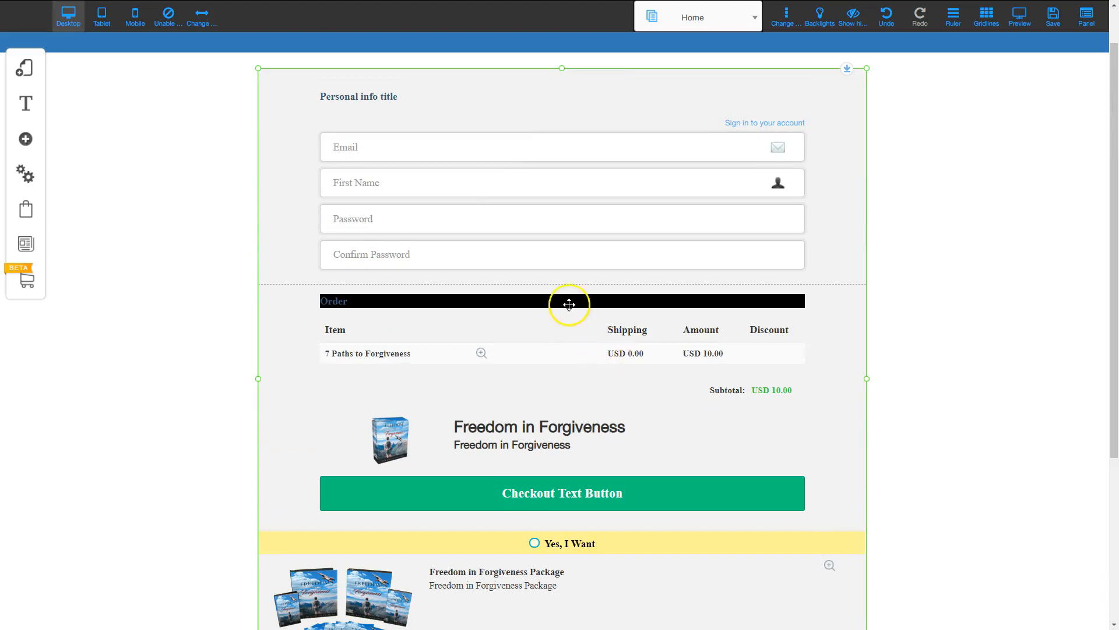
# - Switch the checkout's appearance theme from Big back to Two Columns
pyautogui.click(558, 265)
pyautogui.click(516, 280)
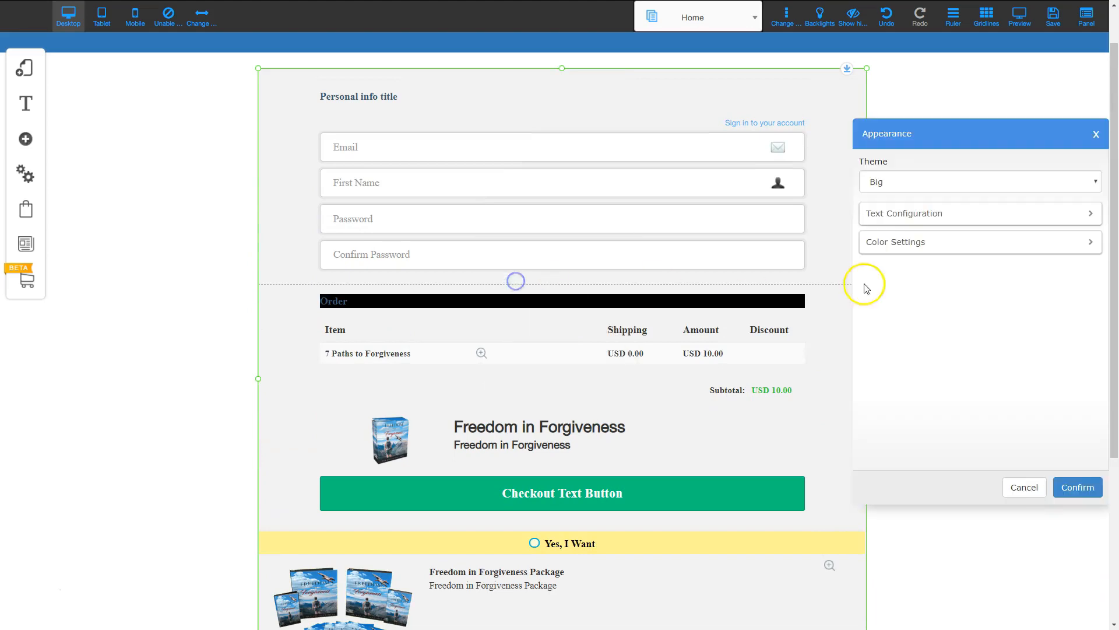
pyautogui.click(904, 182)
pyautogui.click(894, 207)
pyautogui.click(1078, 487)
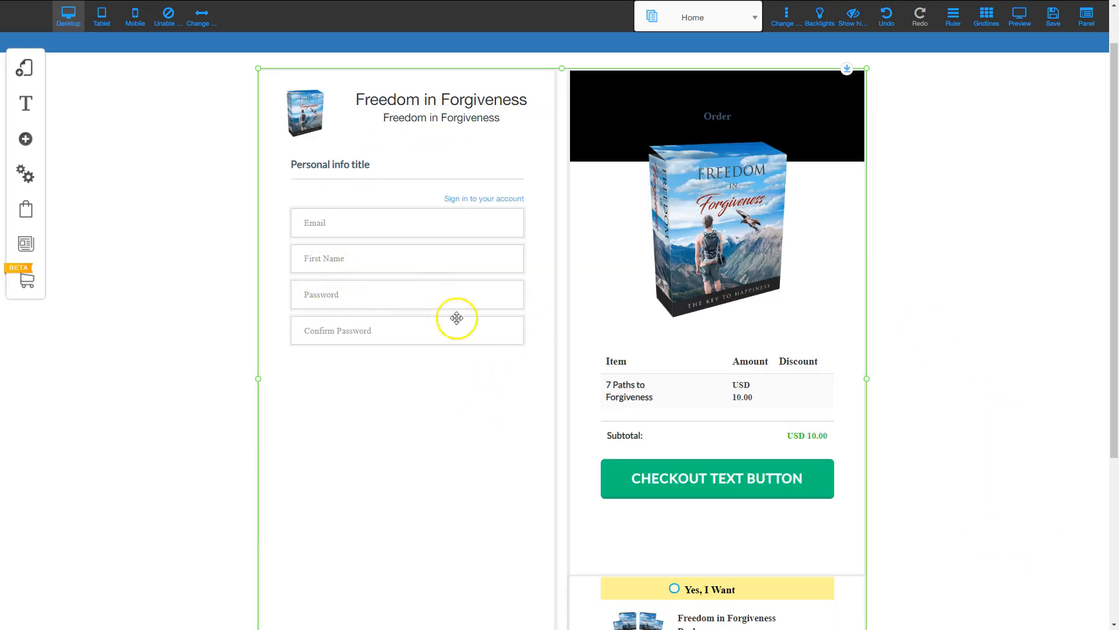
# - Set the checkout's text font family to PT Sans and apply it
pyautogui.click(585, 285)
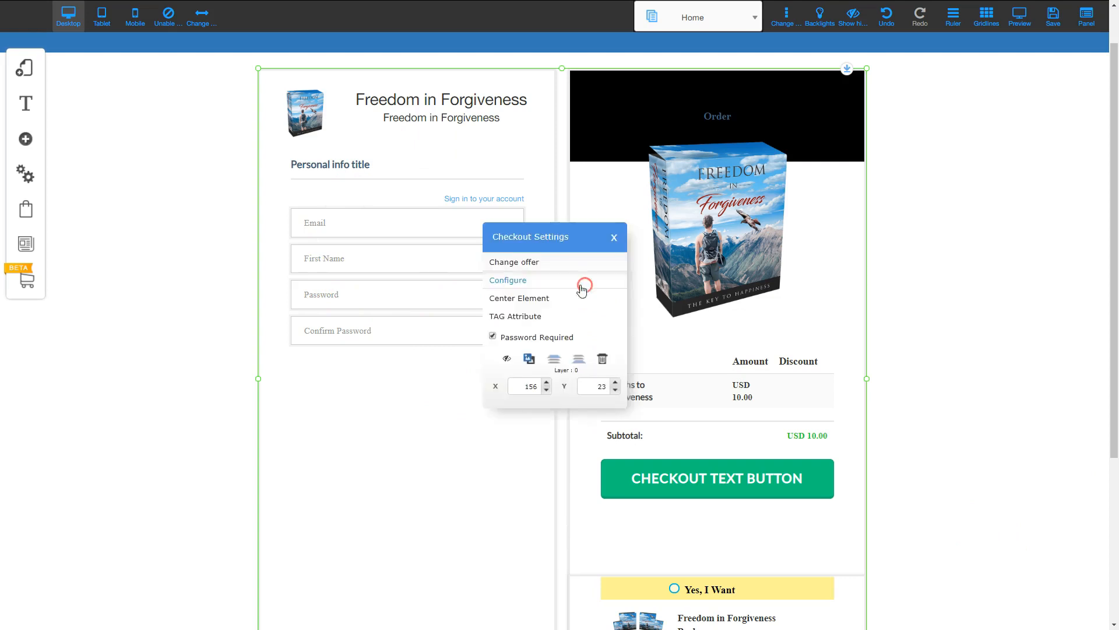
pyautogui.click(511, 280)
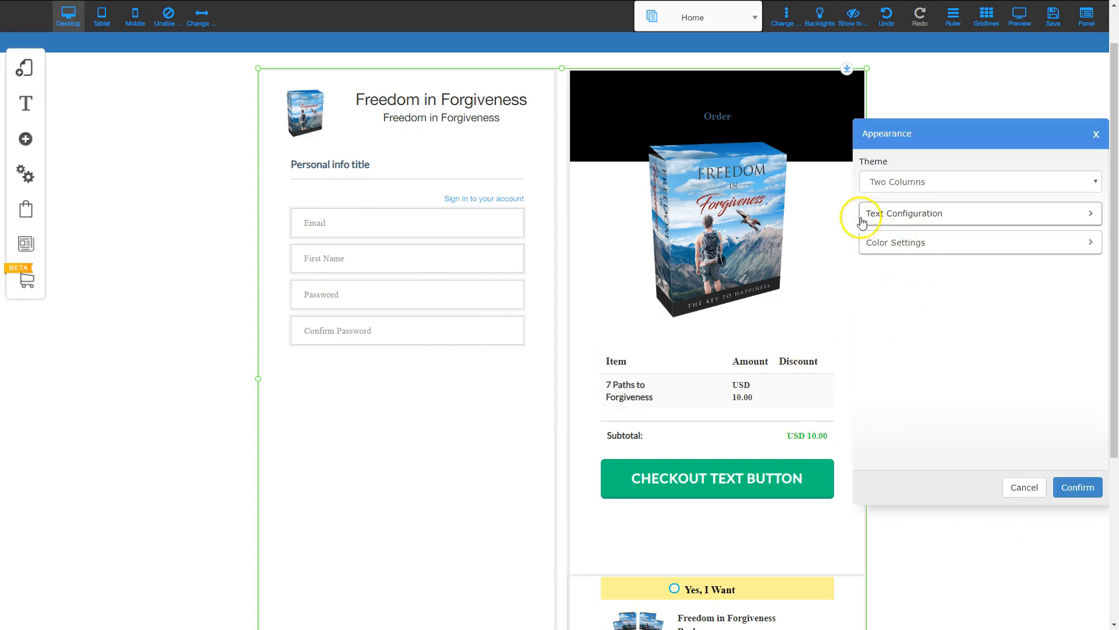
pyautogui.click(940, 213)
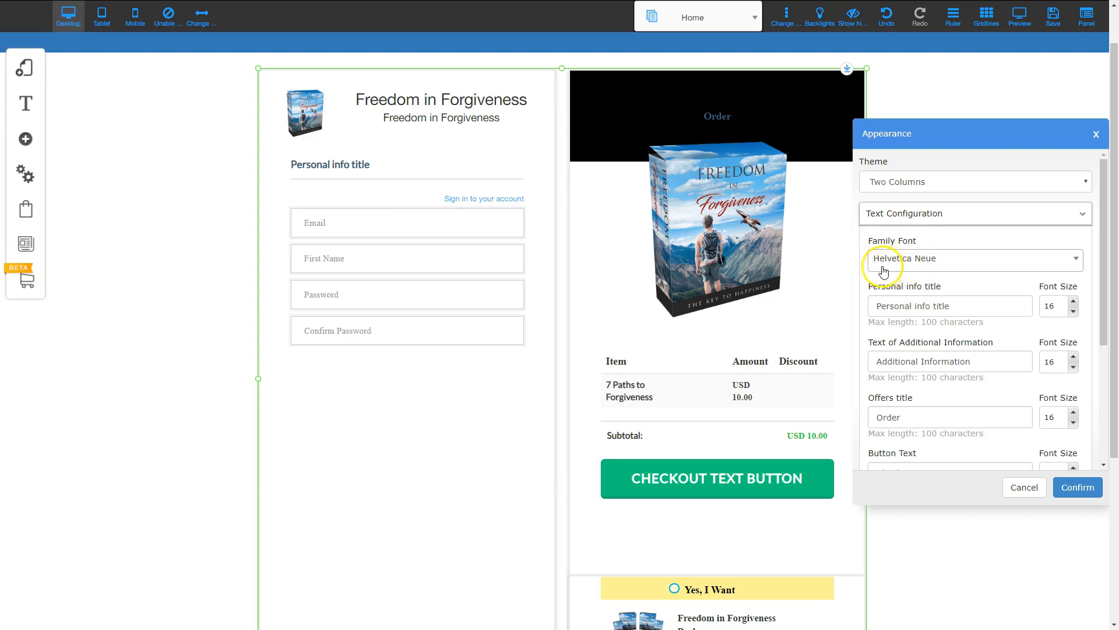
pyautogui.click(929, 263)
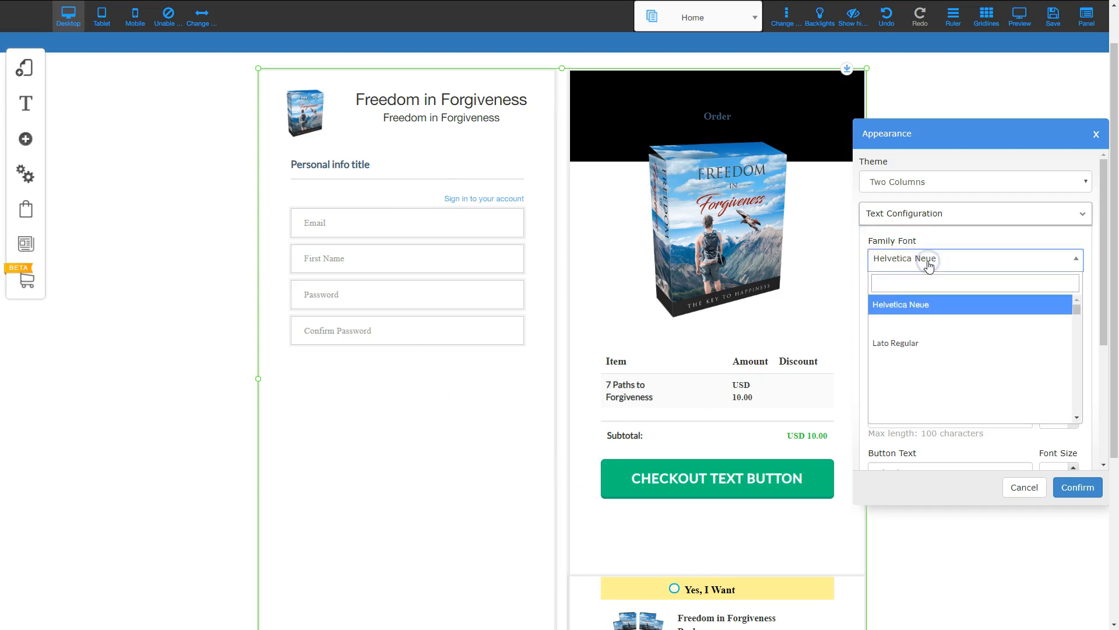
pyautogui.scroll(-1, 921, 376)
pyautogui.scroll(-3, 921, 378)
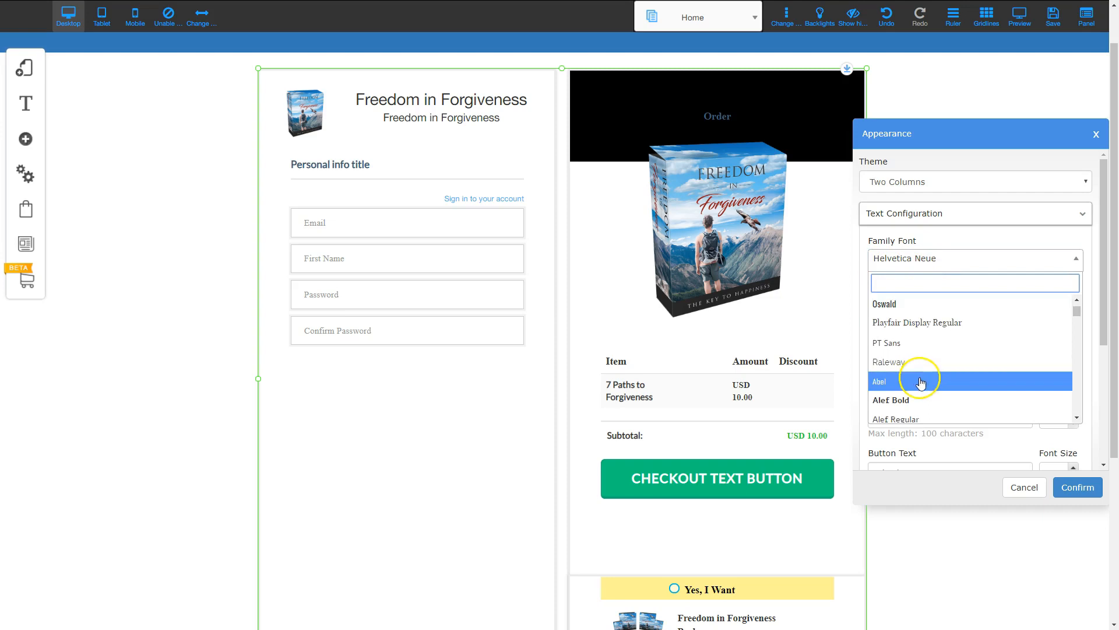
pyautogui.scroll(3, 922, 382)
pyautogui.scroll(-3, 922, 382)
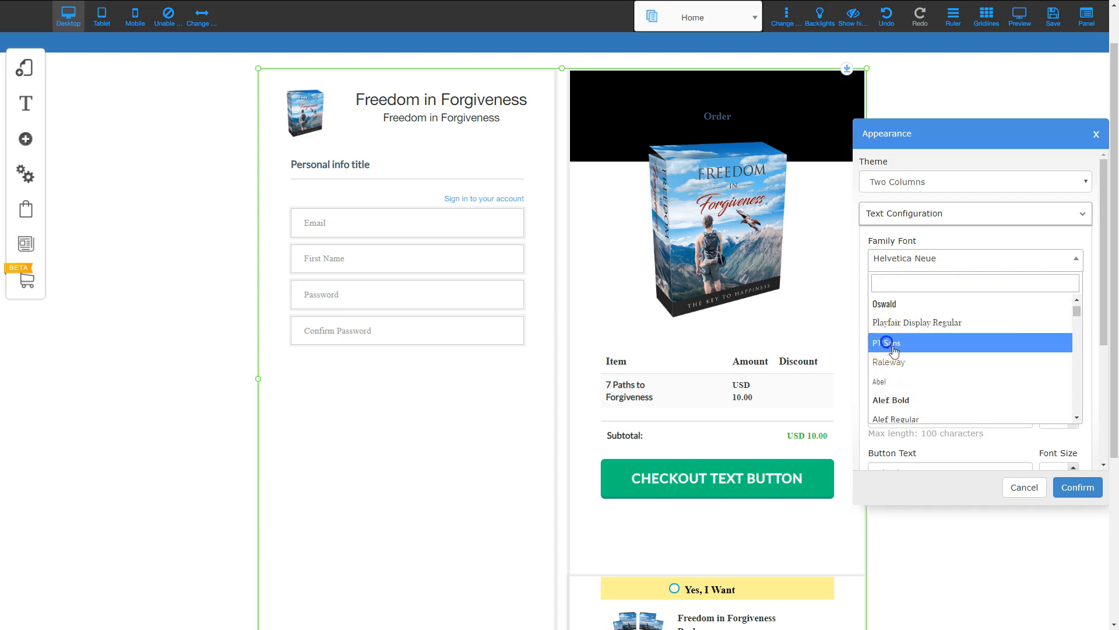
pyautogui.click(887, 345)
pyautogui.click(1086, 487)
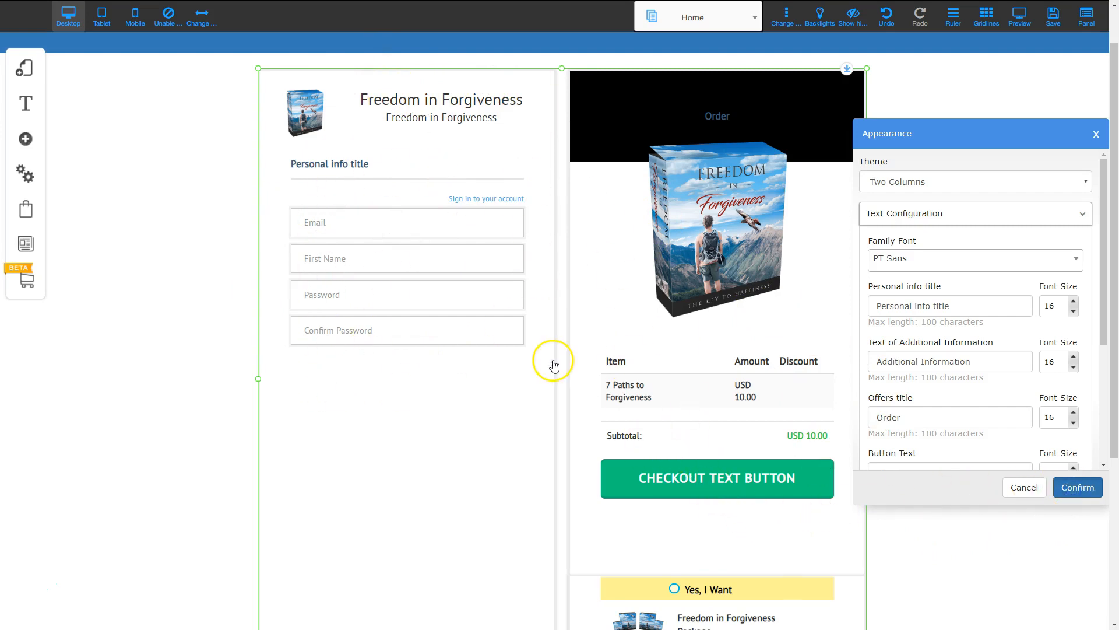
# - Set the checkout's personal info title to "Register Now to Purchase" with font size 25 and apply it
pyautogui.click(493, 353)
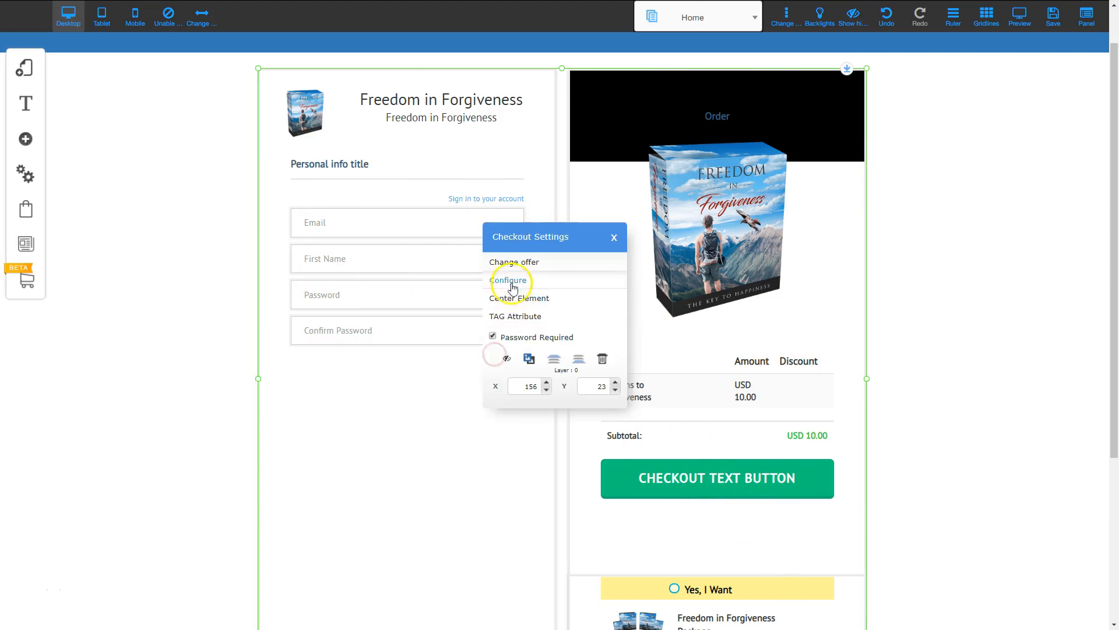
pyautogui.click(509, 281)
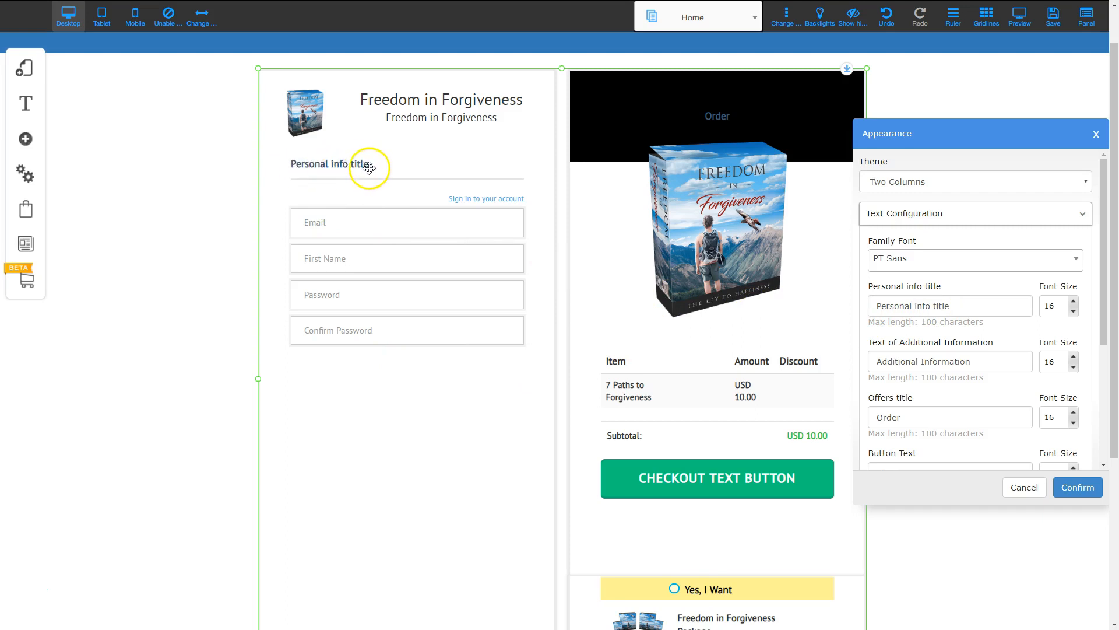
pyautogui.moveTo(973, 310); pyautogui.dragTo(879, 307)
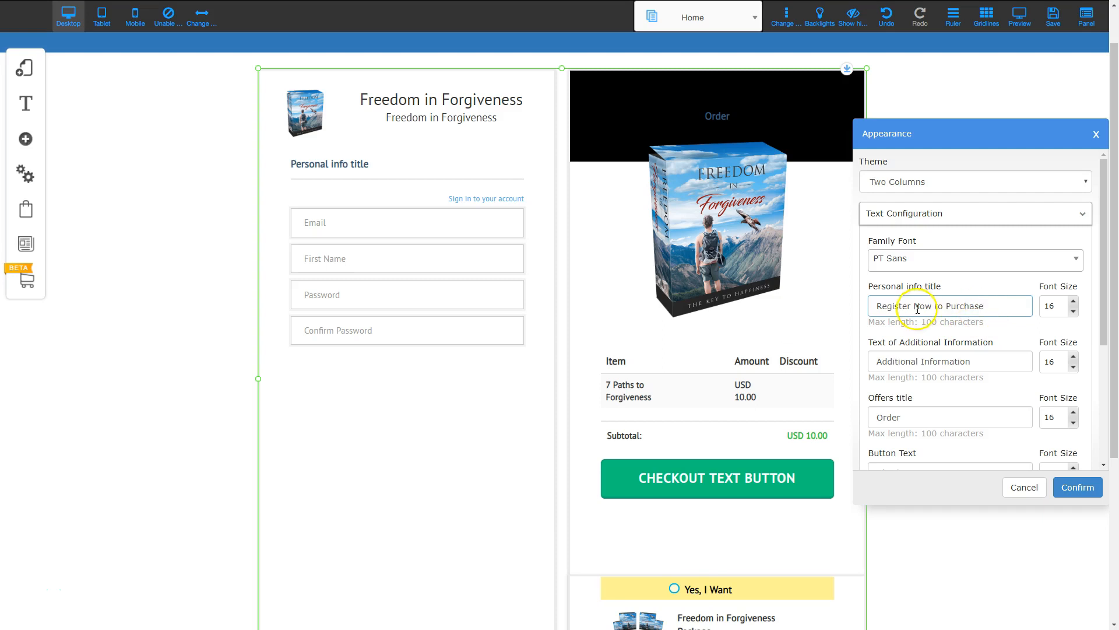
pyautogui.click(1074, 301)
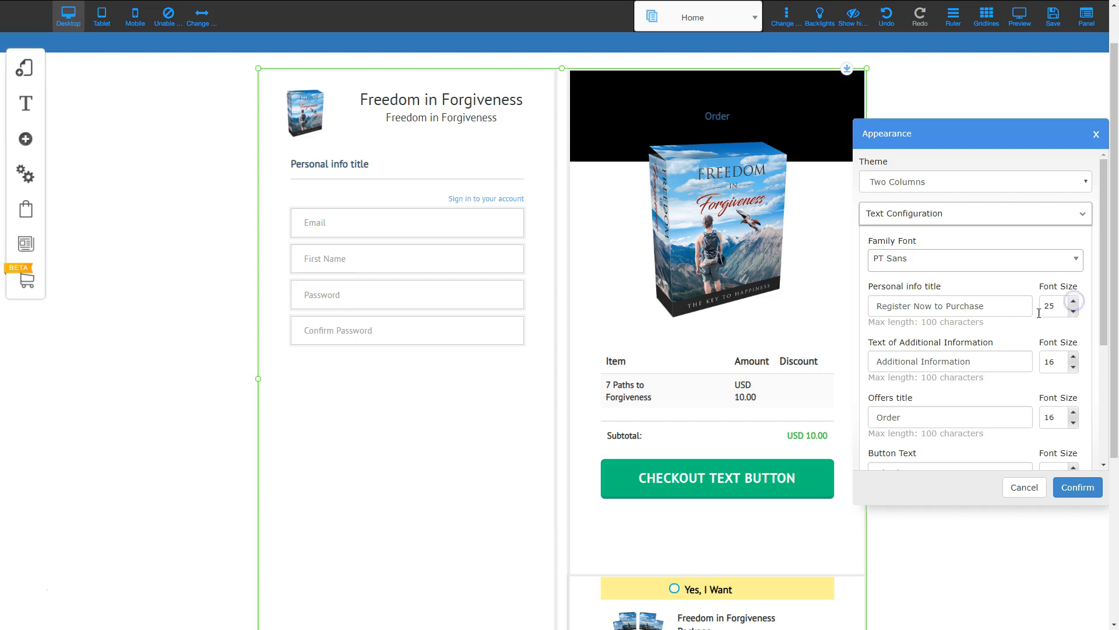
pyautogui.click(1081, 487)
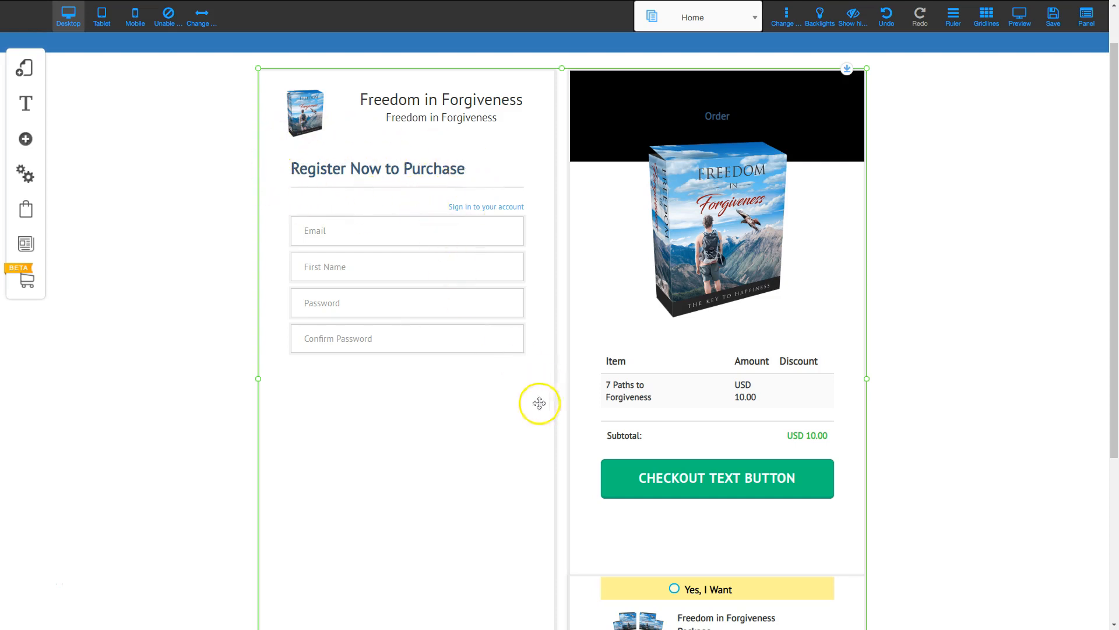
# - Set the checkout's offers title to "Freedom in Forgiveness" with font size 25 and apply it
pyautogui.click(519, 435)
pyautogui.click(512, 281)
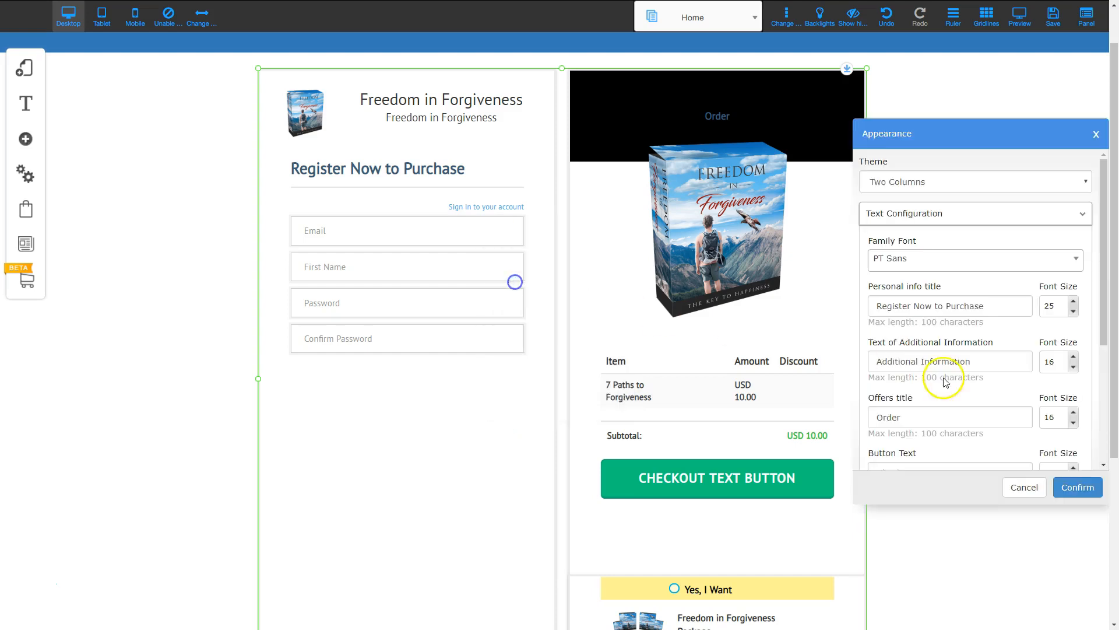
pyautogui.scroll(-1, 958, 395)
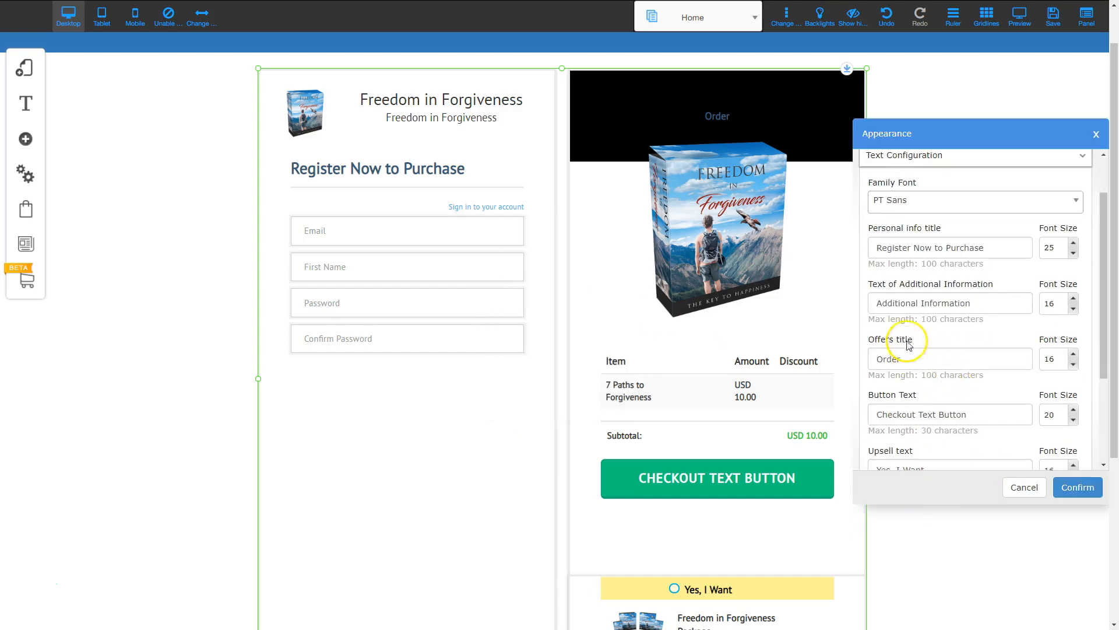
pyautogui.scroll(-1, 961, 396)
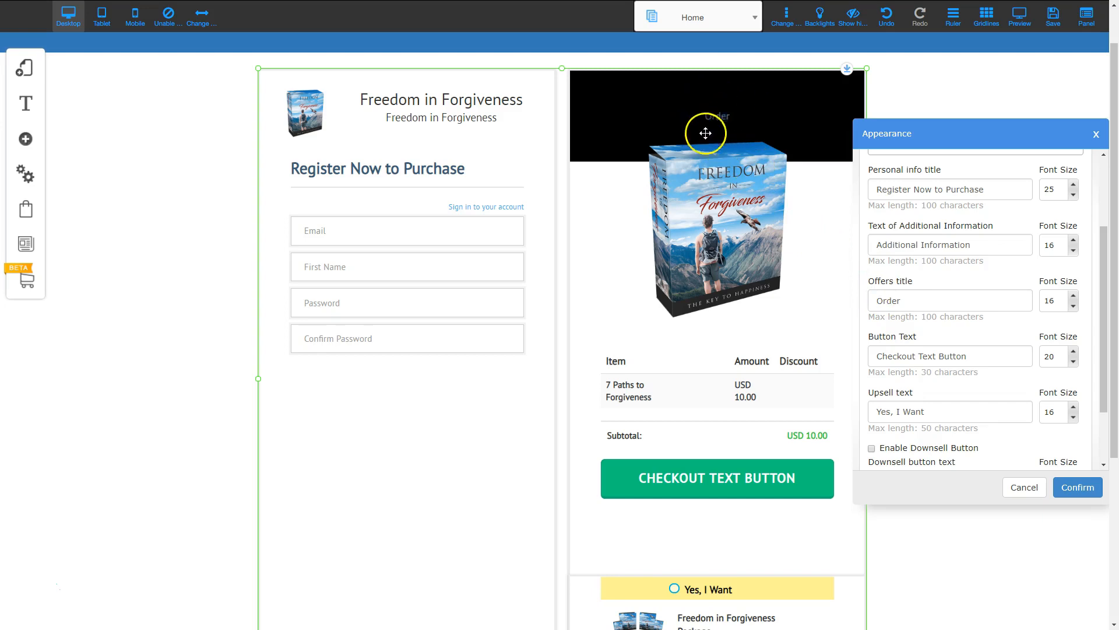
pyautogui.moveTo(920, 302); pyautogui.dragTo(886, 294)
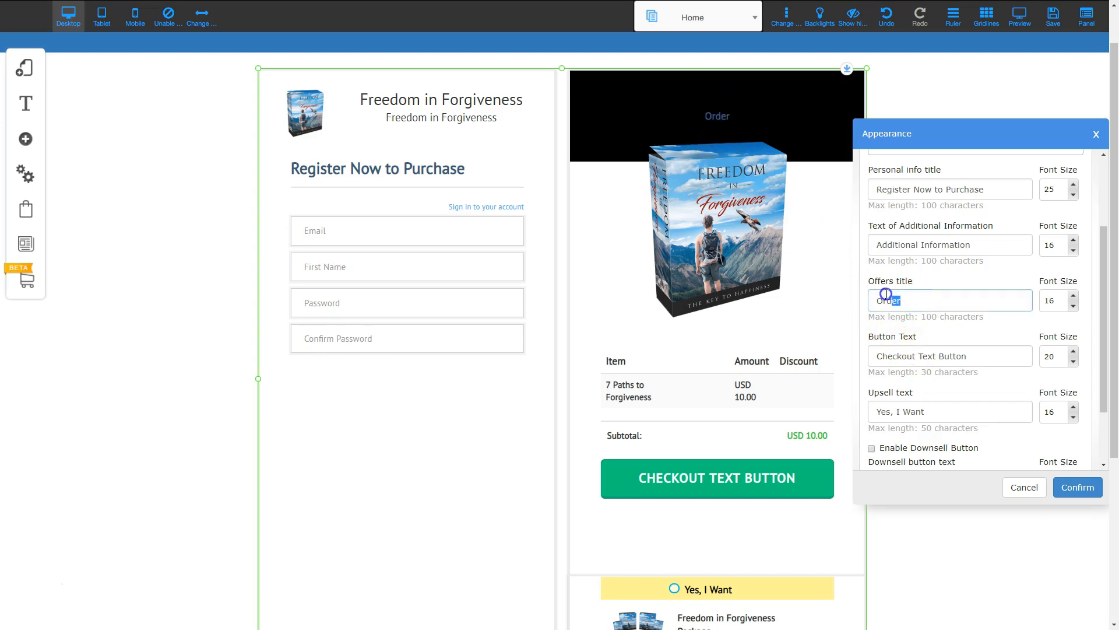
pyautogui.write('Freedom in Forgiveness')
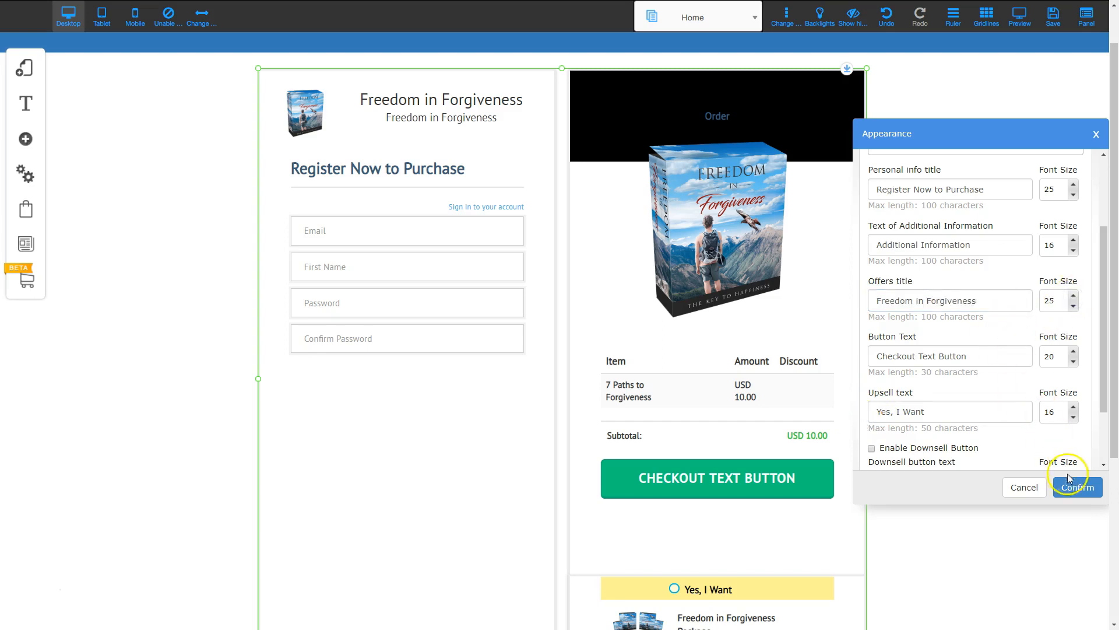
pyautogui.click(1080, 488)
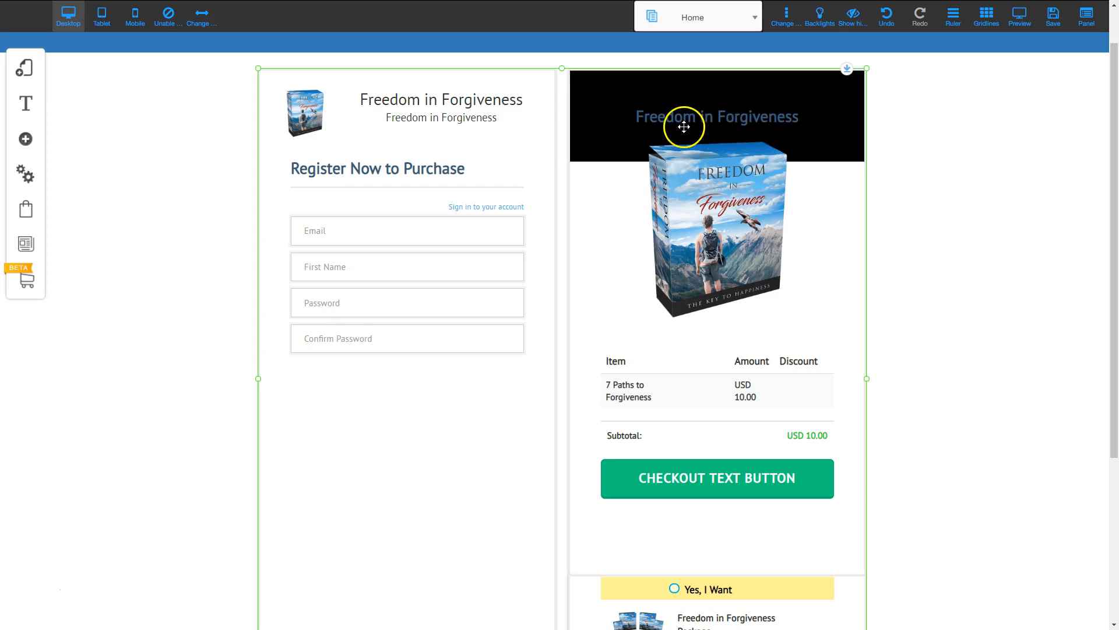
# - Enable the checkout's "No, Thanks" downsell button, enlarge its text and apply the text settings
pyautogui.click(782, 310)
pyautogui.click(526, 286)
pyautogui.scroll(-3, 946, 376)
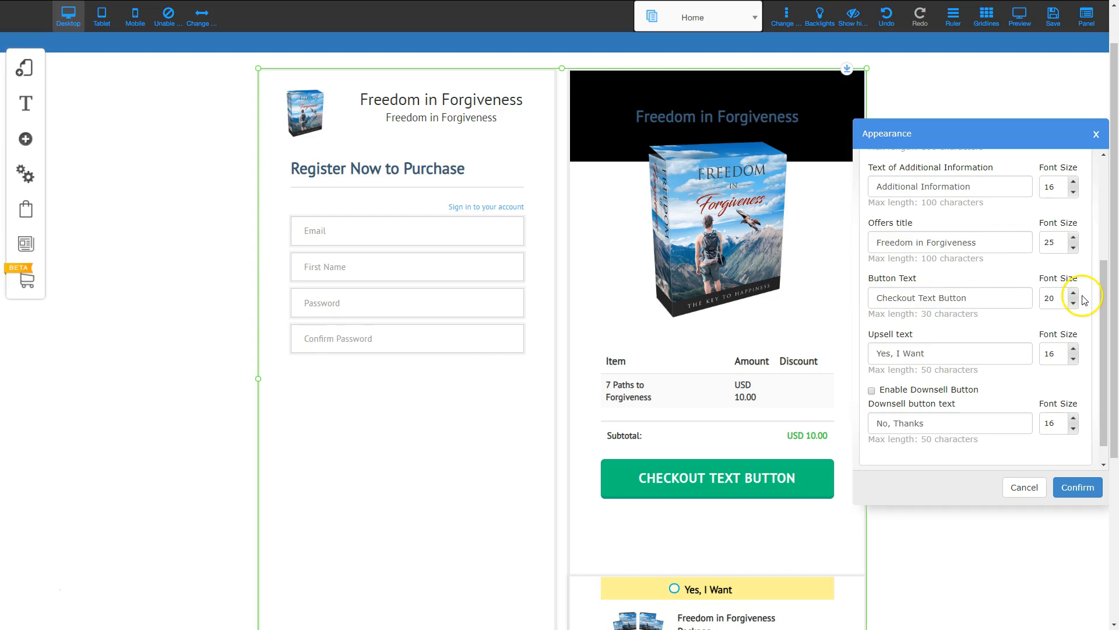
pyautogui.scroll(-2, 875, 574)
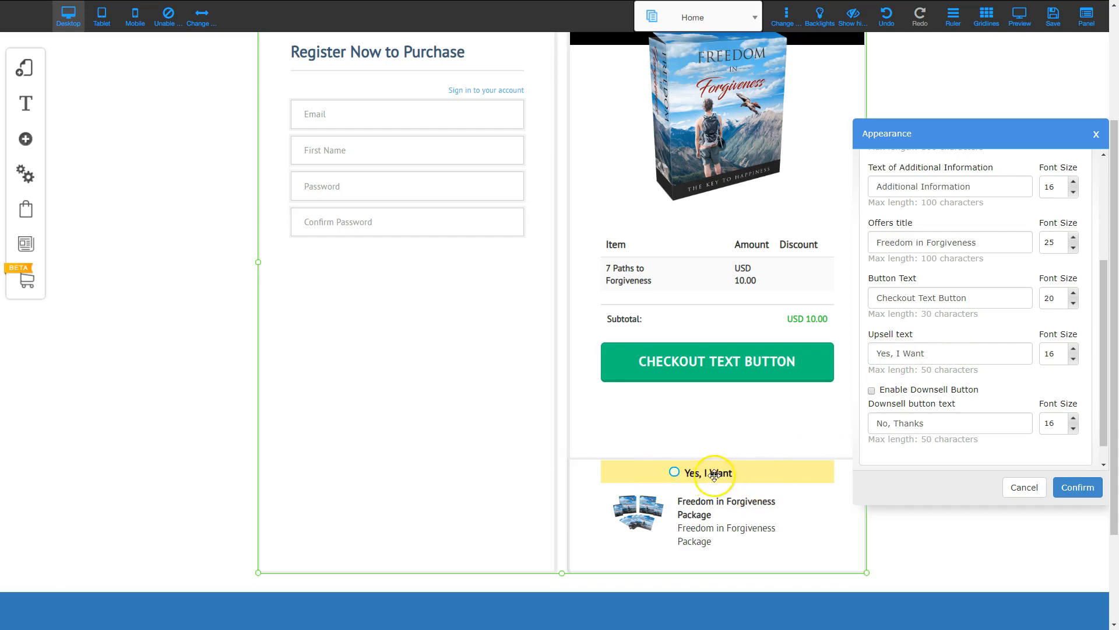
pyautogui.scroll(-1, 985, 415)
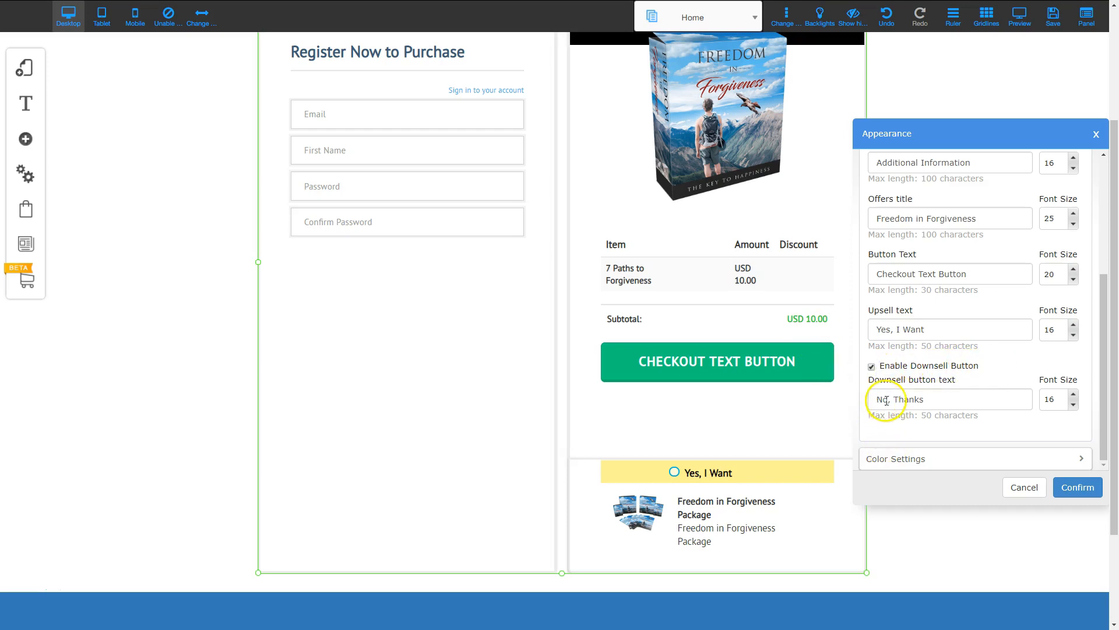
pyautogui.click(930, 399)
pyautogui.click(1078, 487)
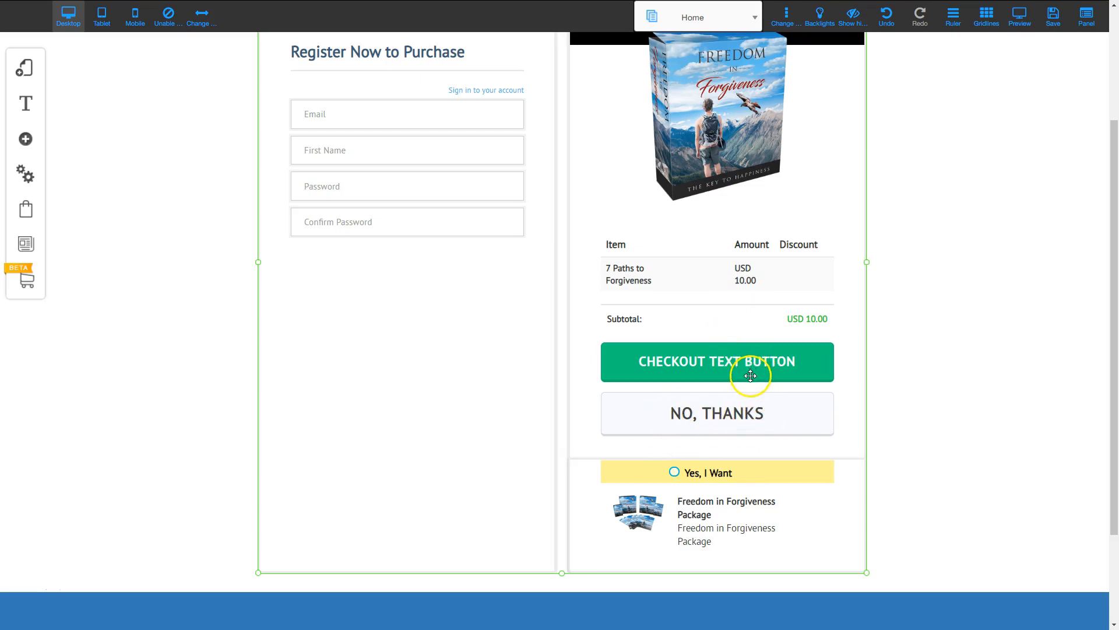
# - Open the checkout's color settings, compare the color options with its sections, and close the appearance settings
pyautogui.click(696, 238)
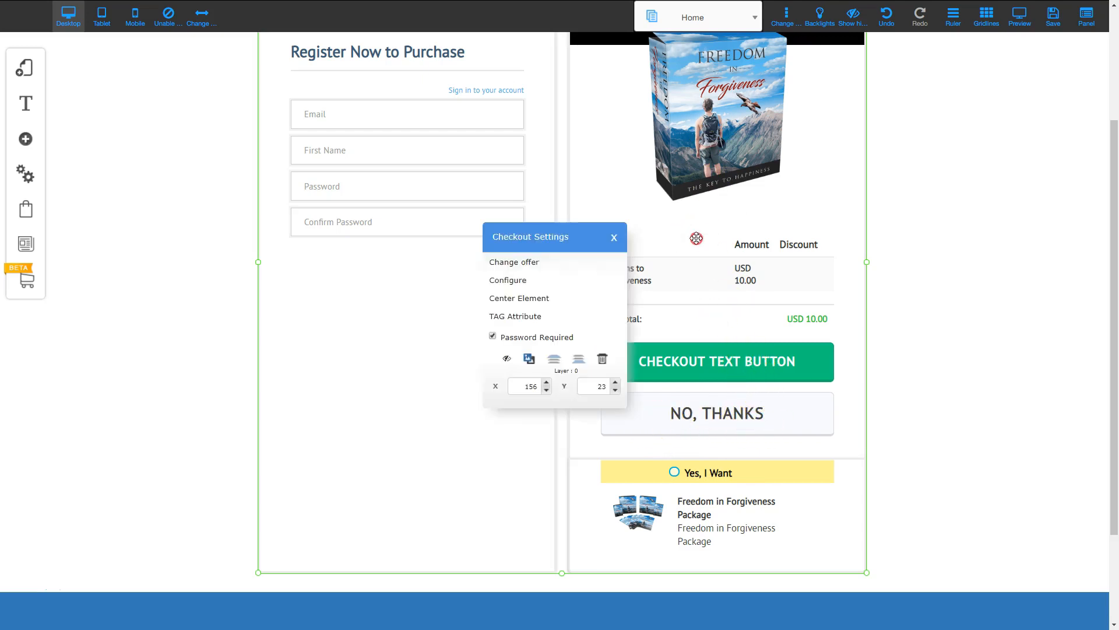
pyautogui.click(518, 281)
pyautogui.scroll(-4, 986, 402)
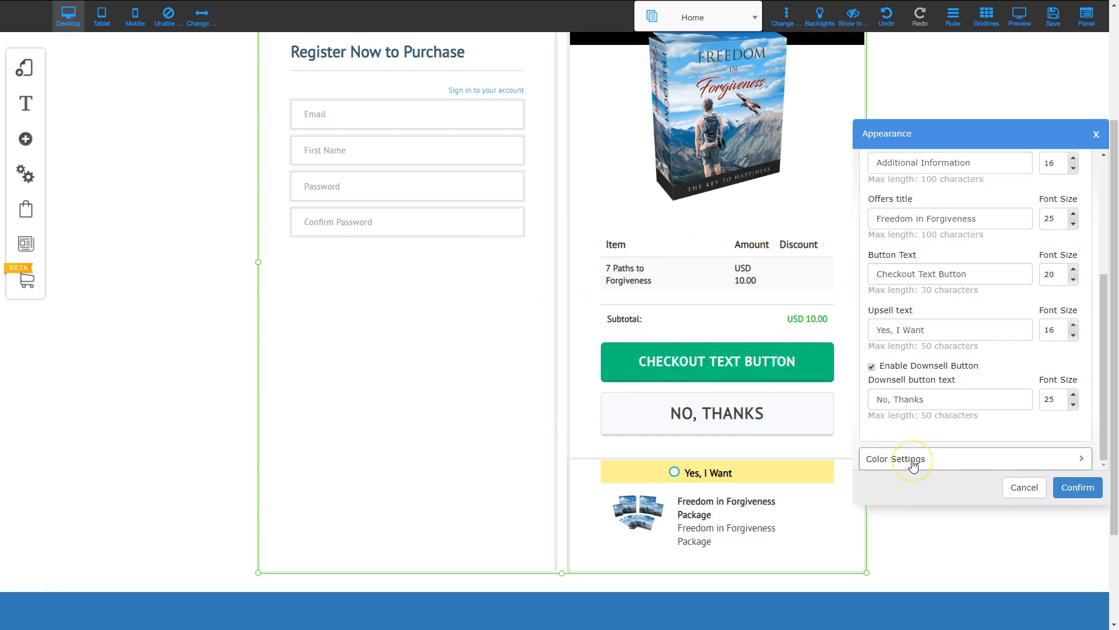
pyautogui.scroll(5, 945, 390)
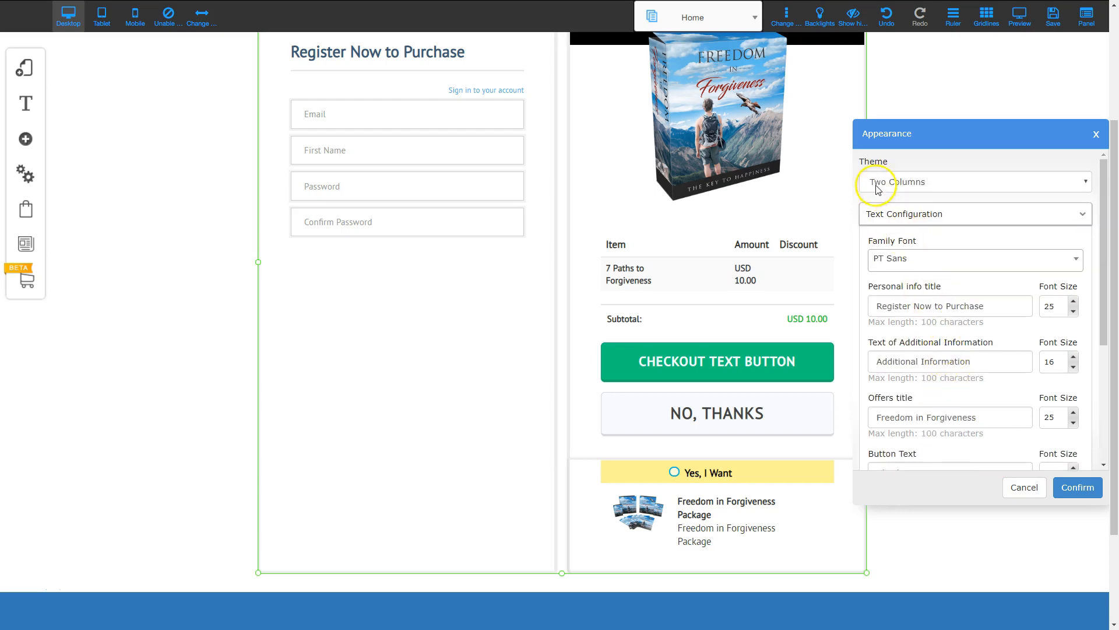
pyautogui.click(875, 224)
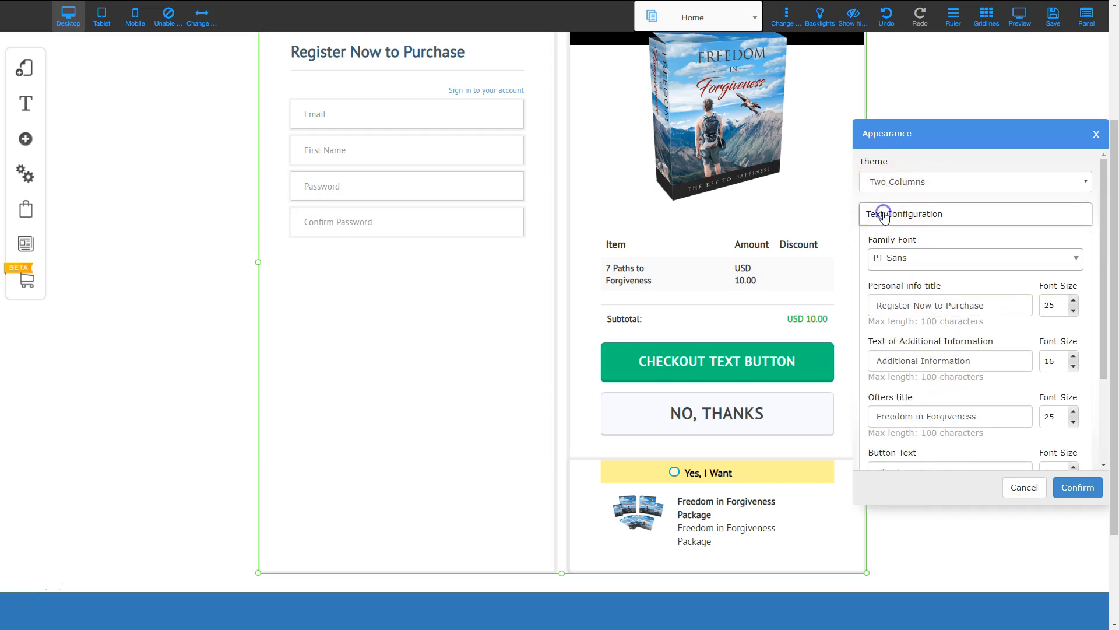
pyautogui.click(903, 247)
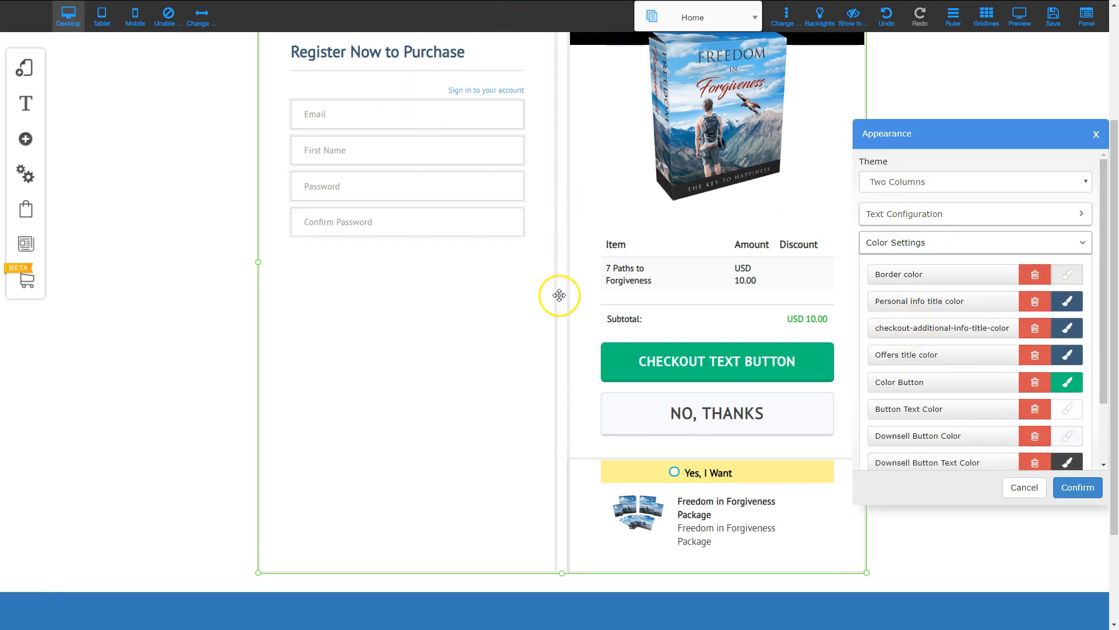
pyautogui.scroll(1, 560, 294)
pyautogui.scroll(1, 582, 294)
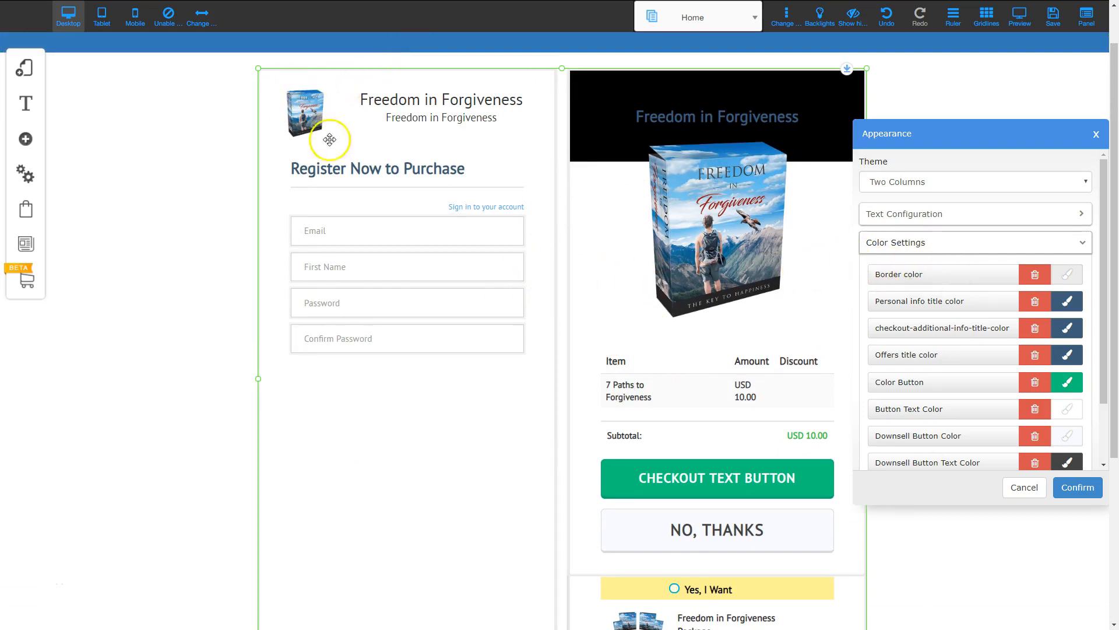
pyautogui.click(212, 305)
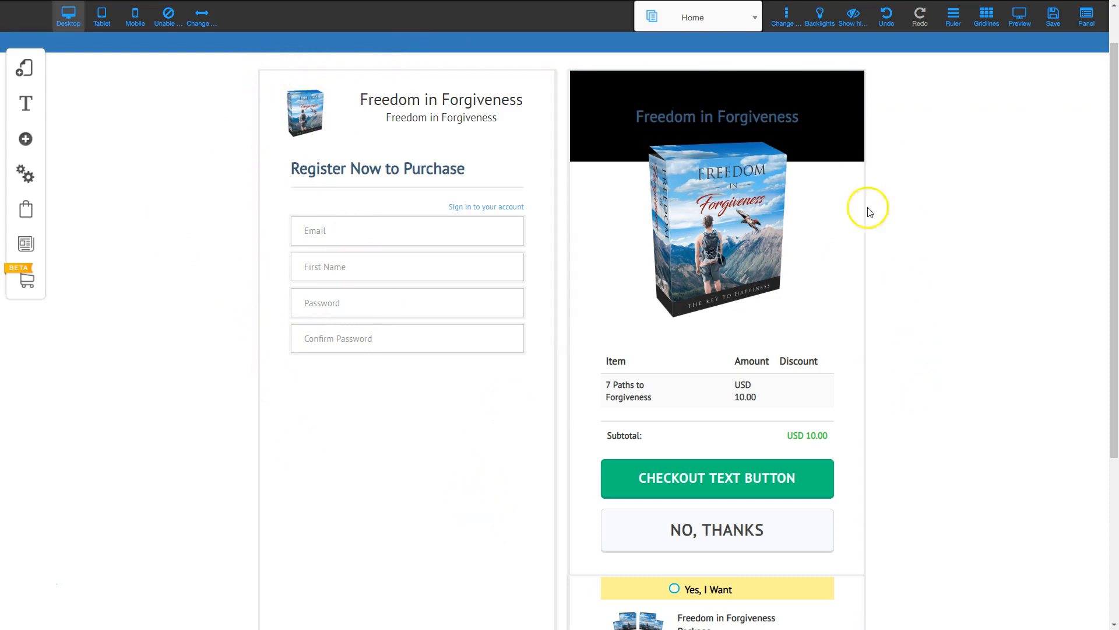
# - Set the checkout's offers title color to white and apply the appearance settings
pyautogui.click(631, 313)
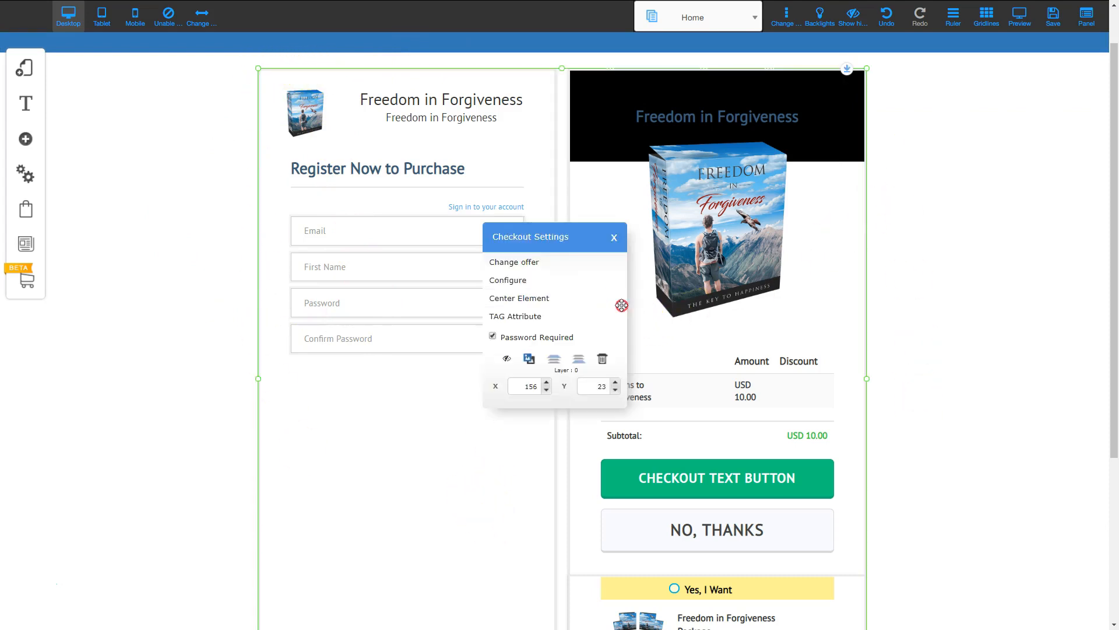
pyautogui.click(518, 279)
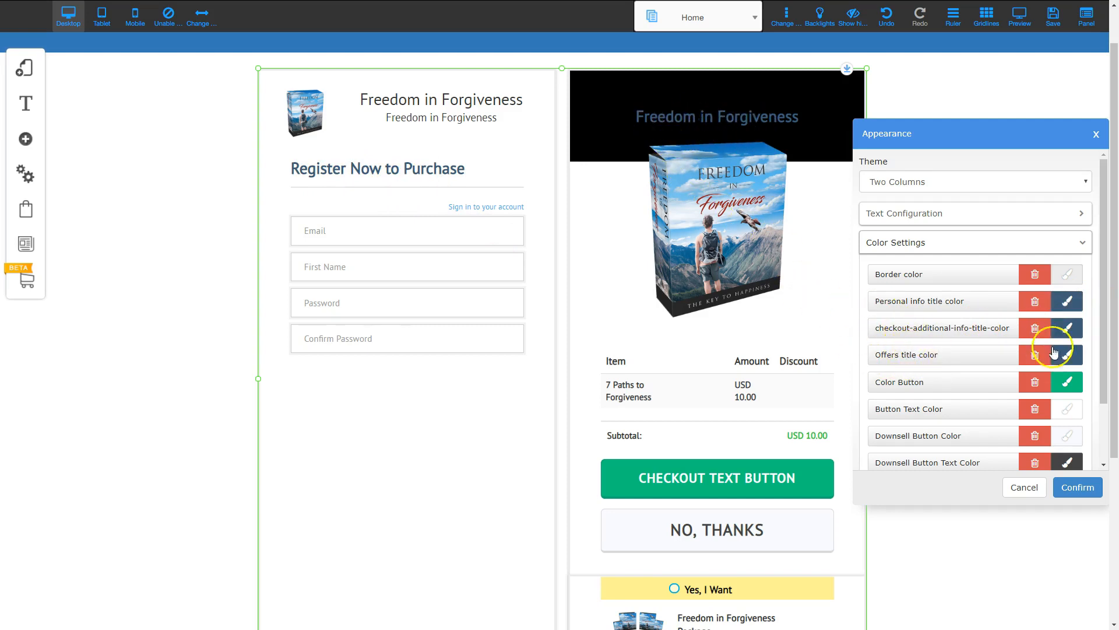
pyautogui.click(1069, 360)
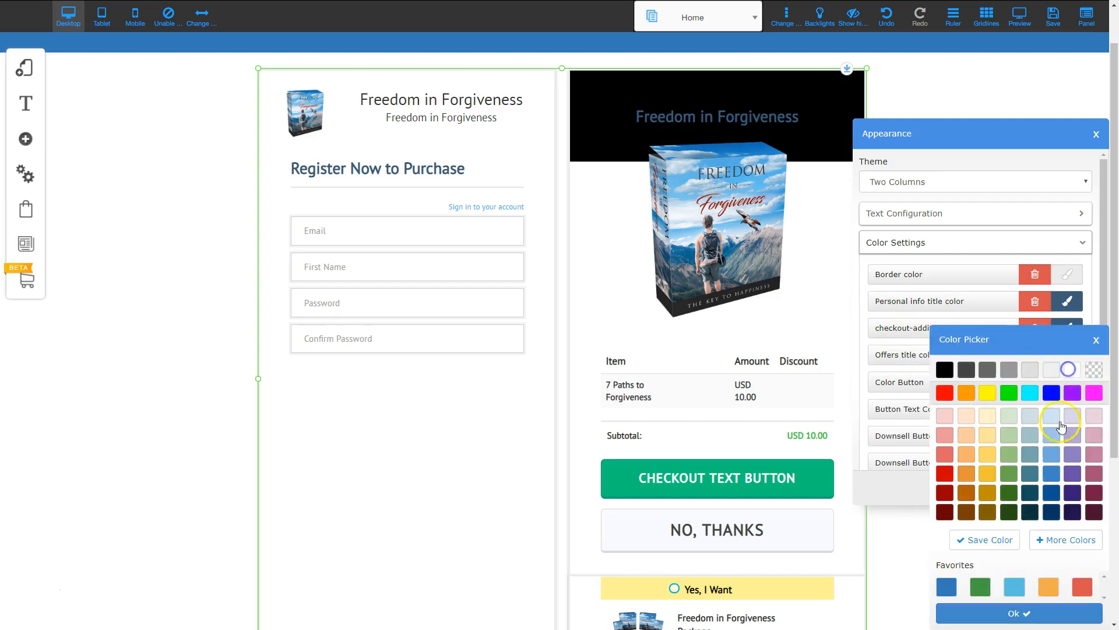
pyautogui.click(1020, 612)
pyautogui.click(1078, 489)
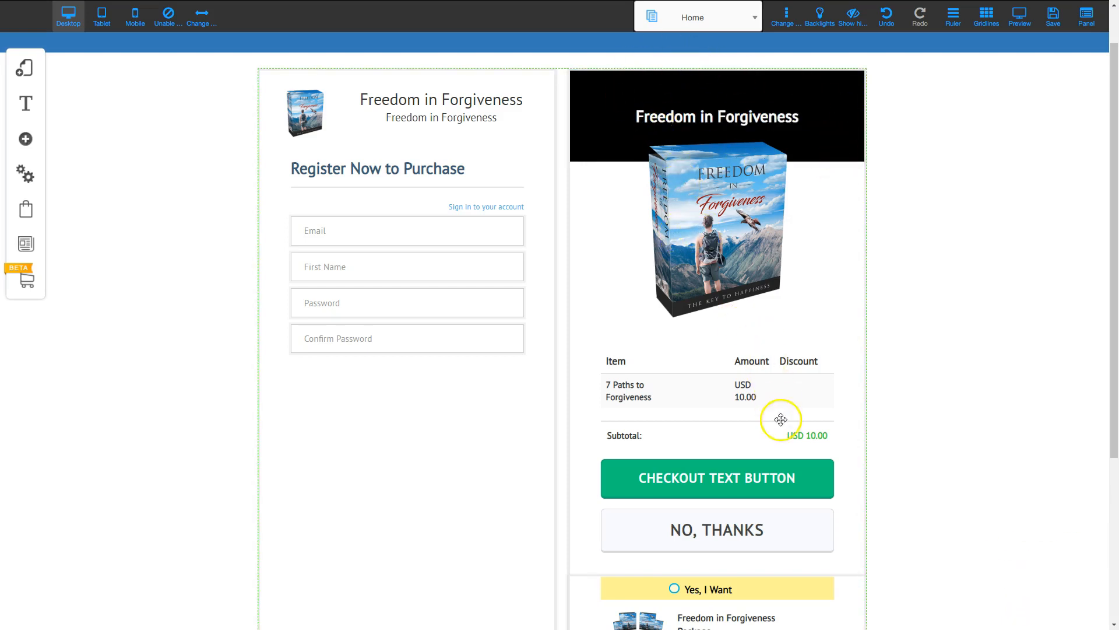
# - Examine the checkout's remaining button, downsell, upsell header and header color options, and leave the appearance settings without changes
pyautogui.scroll(-3, 779, 417)
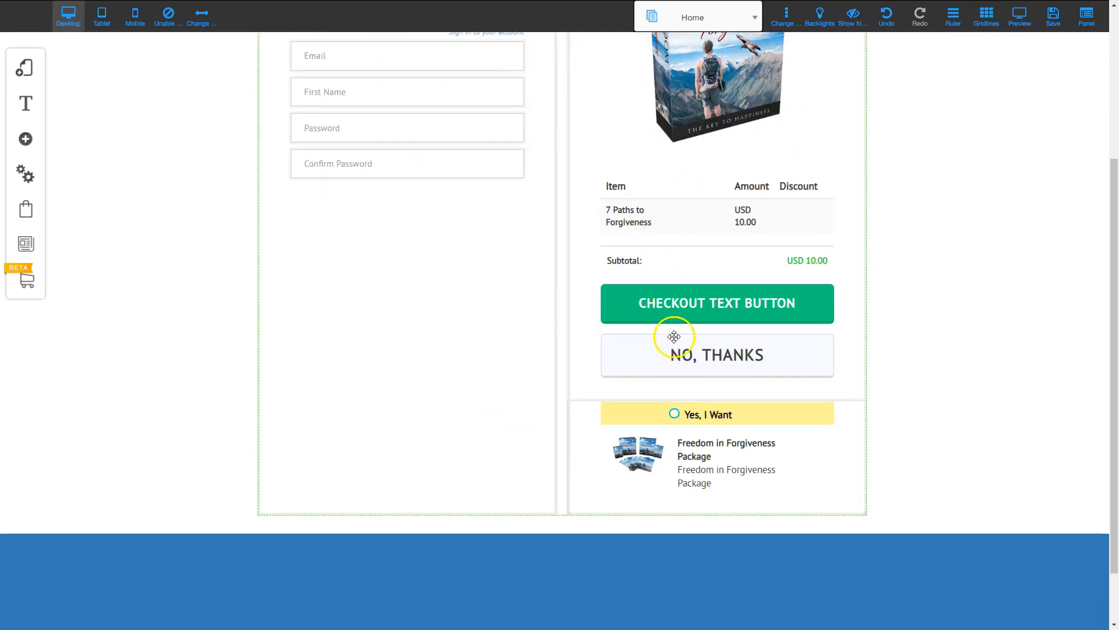
pyautogui.scroll(2, 676, 326)
pyautogui.click(694, 276)
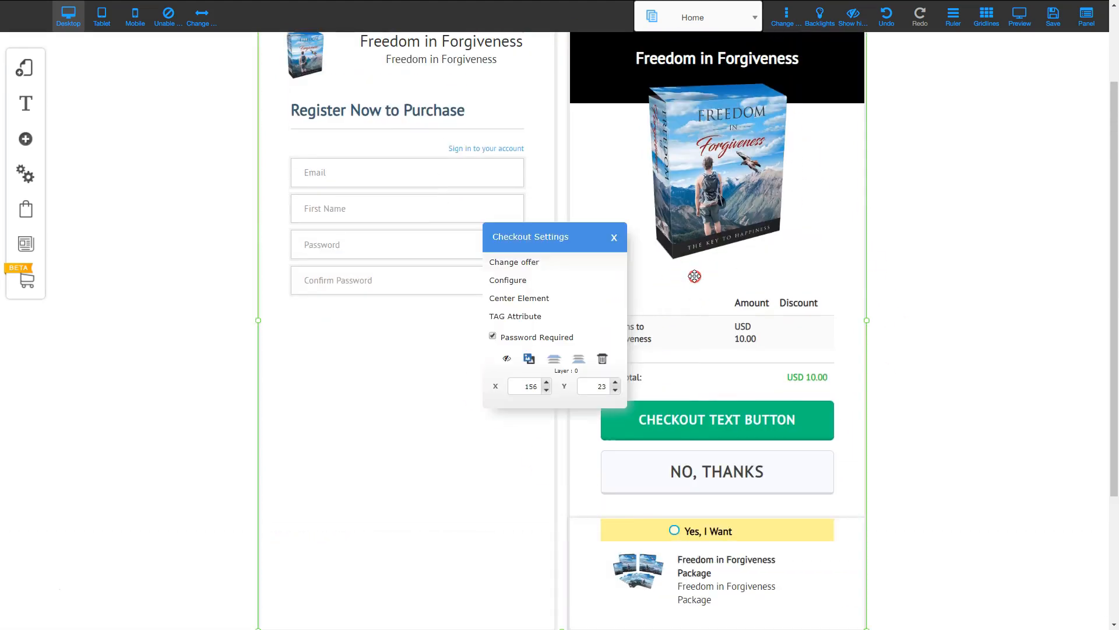
pyautogui.click(518, 280)
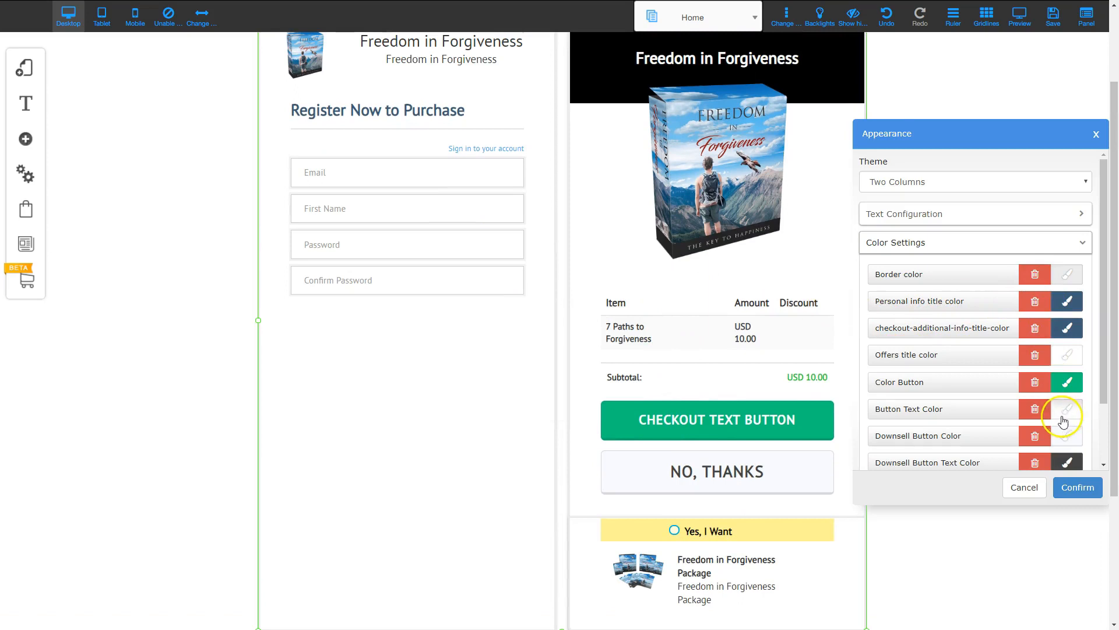
pyautogui.scroll(-2, 1063, 421)
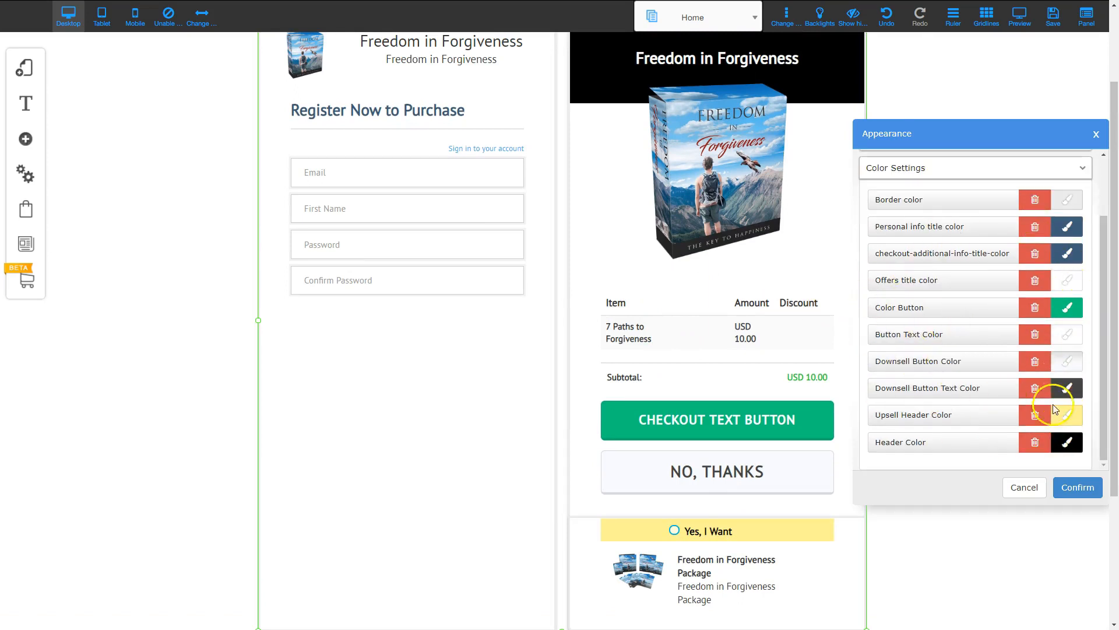
pyautogui.click(1024, 488)
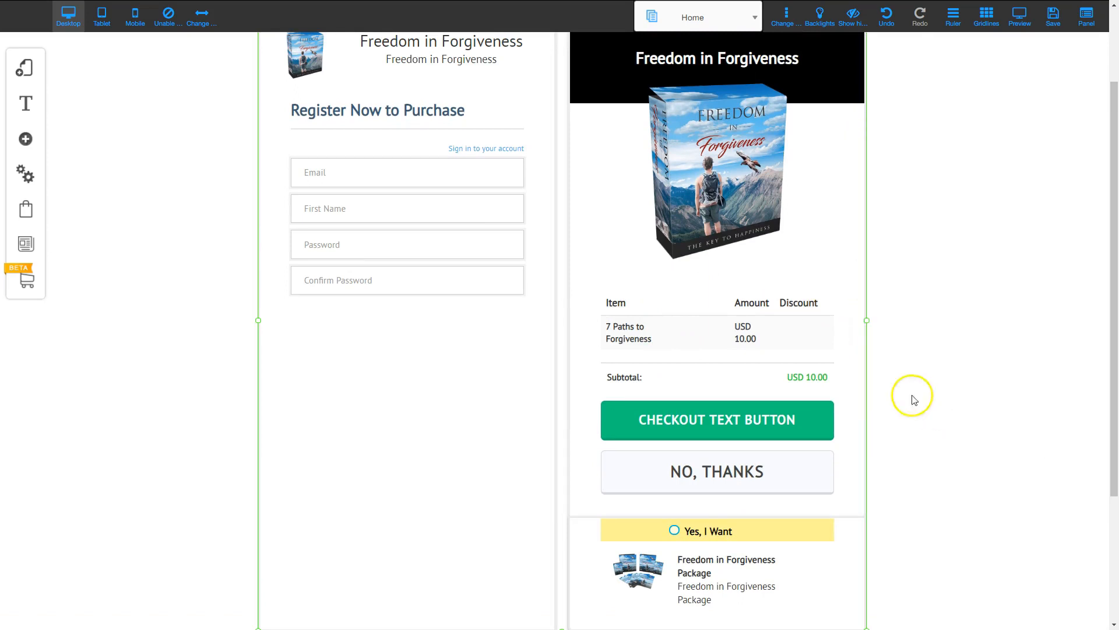
pyautogui.scroll(2, 589, 256)
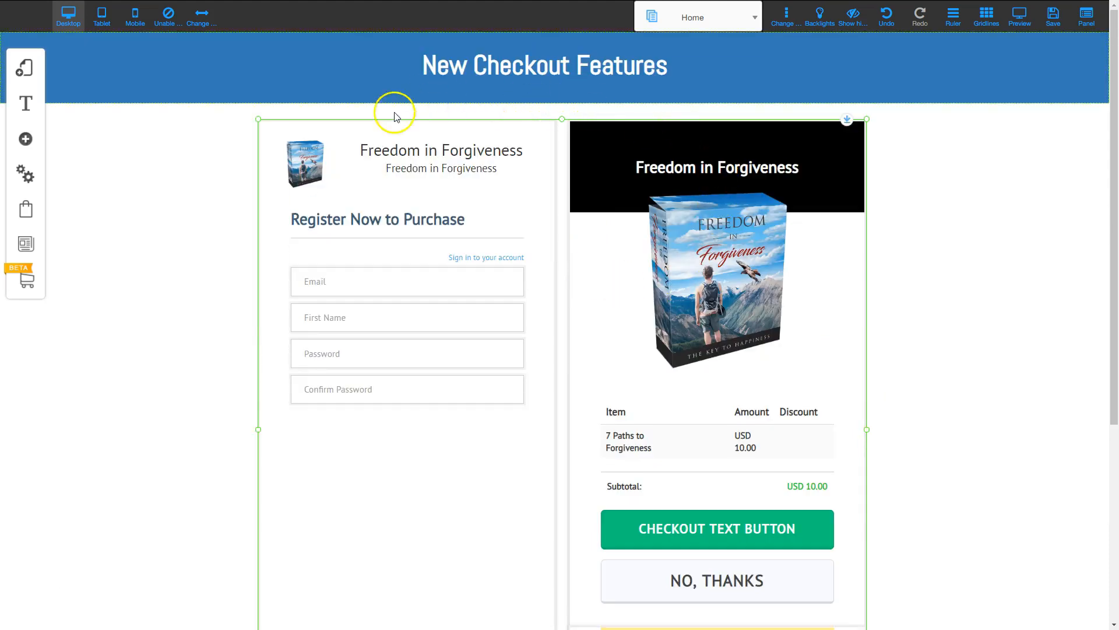